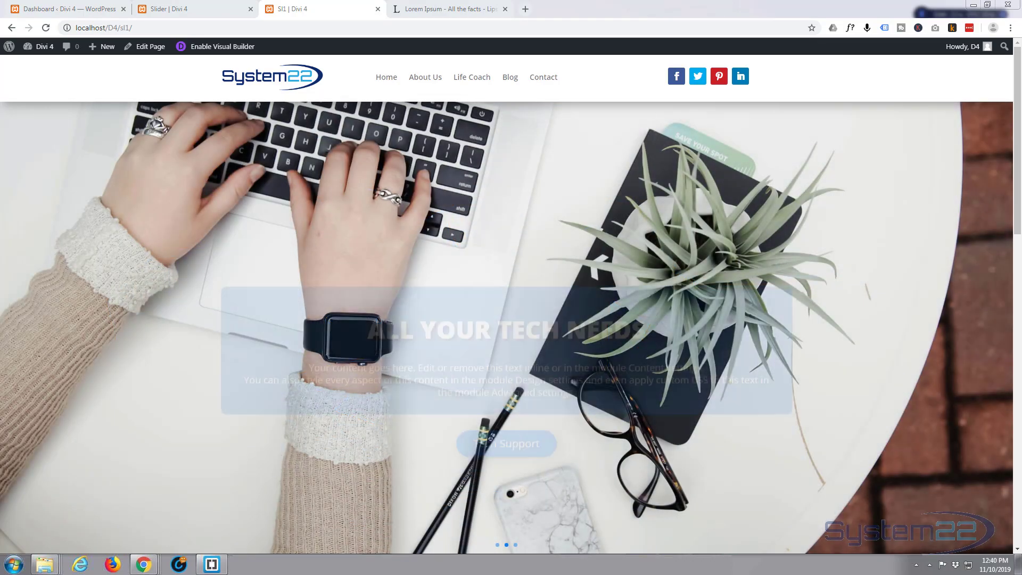
Step: Examine the finished example page from its slider down to the Planet Wide Service section
{"action": "scroll", "coordinate": [917, 266], "scroll_direction": "down", "scroll_amount": 1}
{"action": "scroll", "coordinate": [917, 270], "scroll_direction": "down", "scroll_amount": 5}
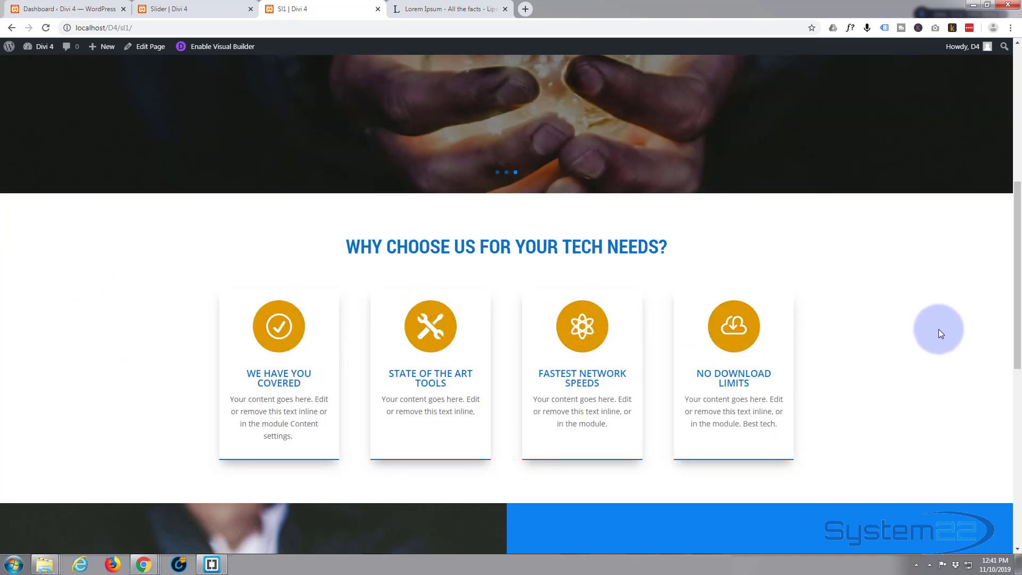
{"action": "scroll", "coordinate": [938, 329], "scroll_direction": "down", "scroll_amount": 6}
{"action": "scroll", "coordinate": [938, 327], "scroll_direction": "down", "scroll_amount": 1}
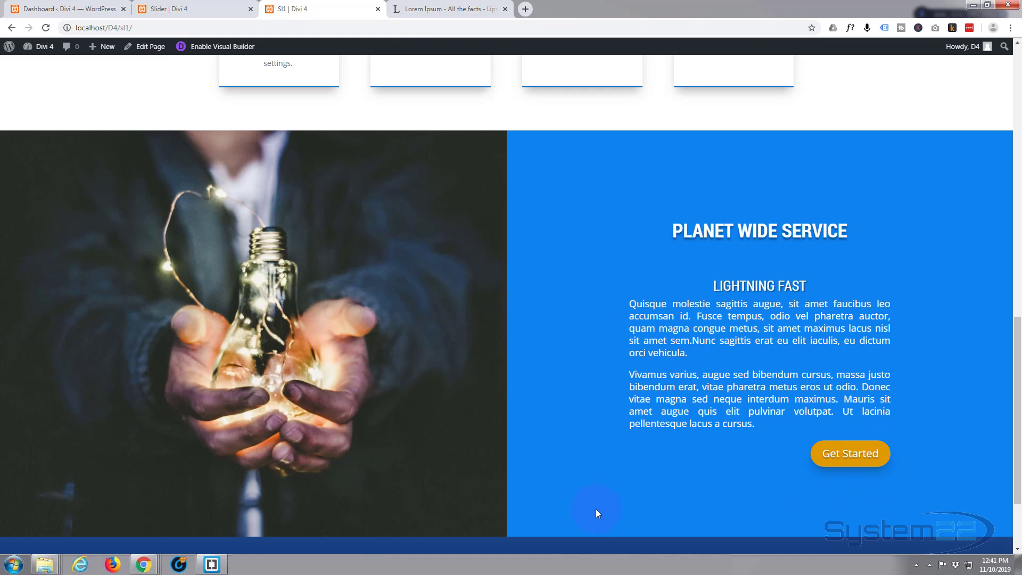
Step: Switch to the Slider page, look over its existing content and enable the Visual Builder on it
{"action": "left_click", "coordinate": [169, 10]}
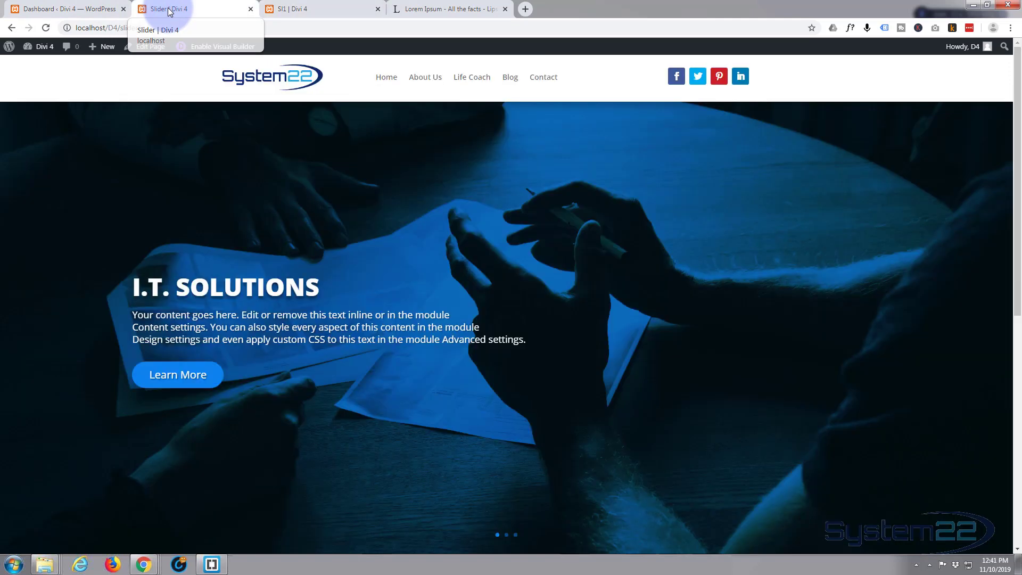
{"action": "scroll", "coordinate": [193, 291], "scroll_direction": "down", "scroll_amount": 4}
{"action": "scroll", "coordinate": [193, 291], "scroll_direction": "down", "scroll_amount": 5}
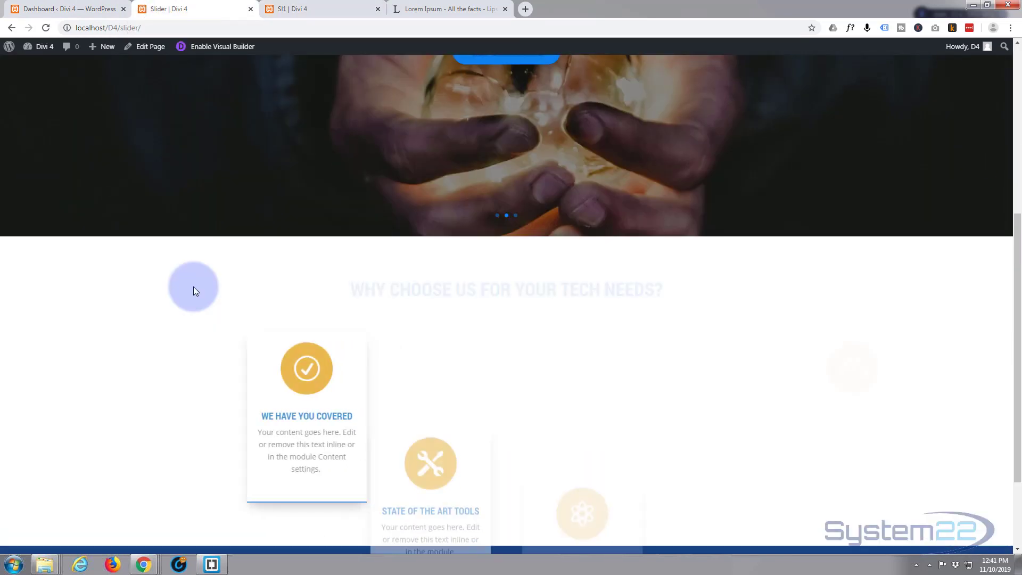
{"action": "scroll", "coordinate": [79, 362], "scroll_direction": "up", "scroll_amount": 3}
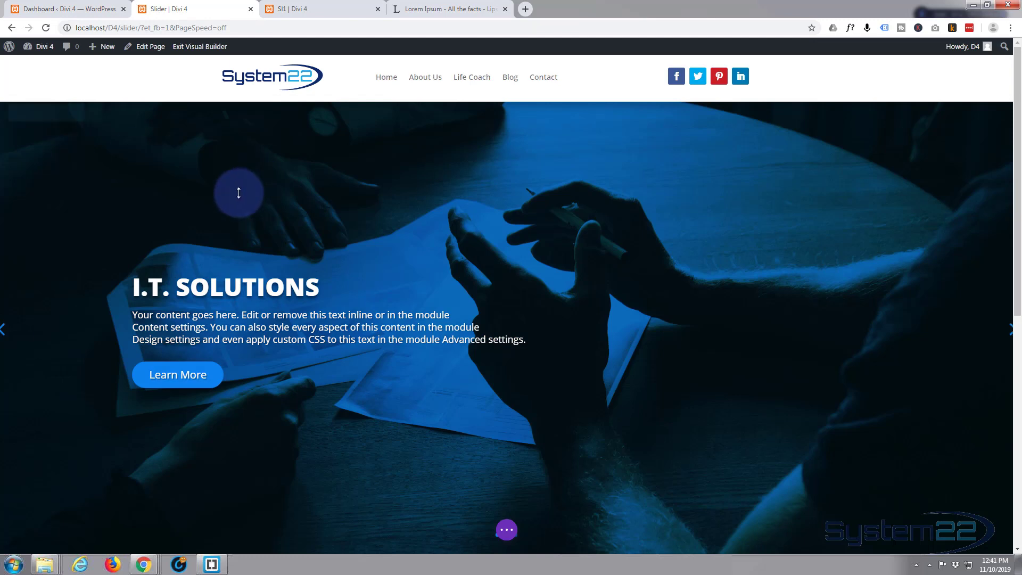
Step: Insert a regular section between the Why Choose Us blurbs and the footer, with a row of two equal columns
{"action": "scroll", "coordinate": [239, 194], "scroll_direction": "down", "scroll_amount": 4}
{"action": "scroll", "coordinate": [239, 194], "scroll_direction": "down", "scroll_amount": 4}
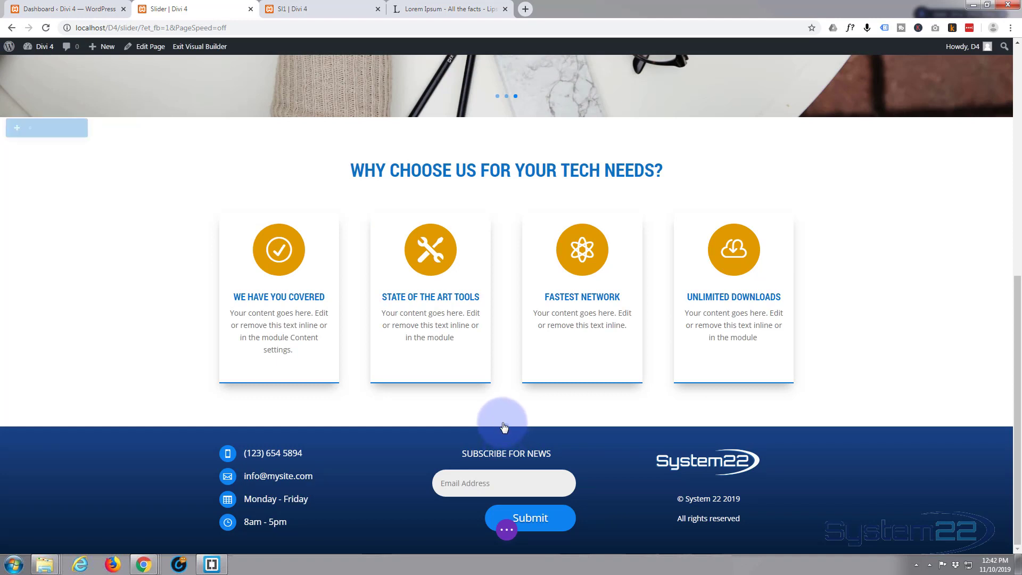
{"action": "left_click", "coordinate": [507, 426]}
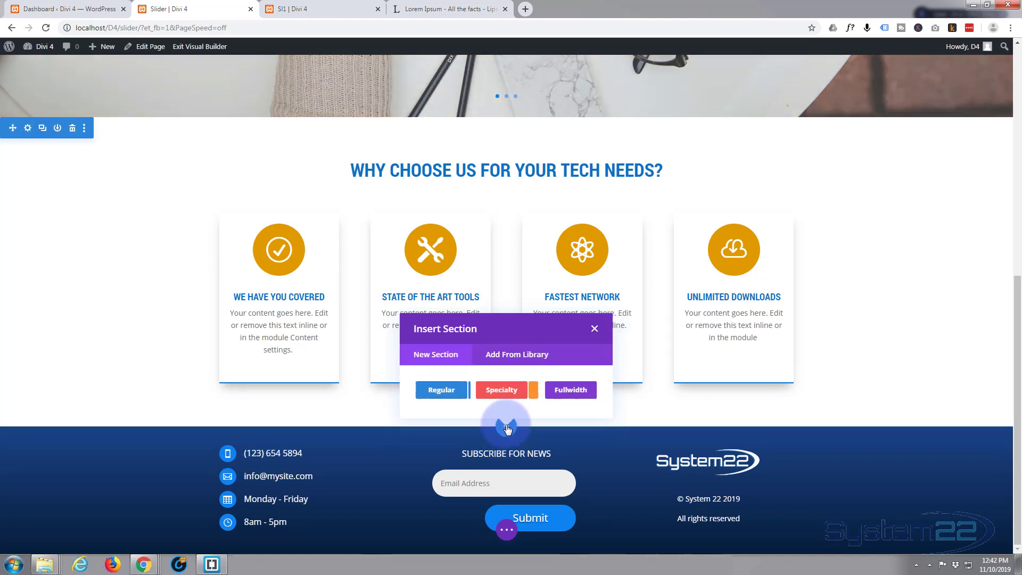
{"action": "left_click", "coordinate": [441, 390]}
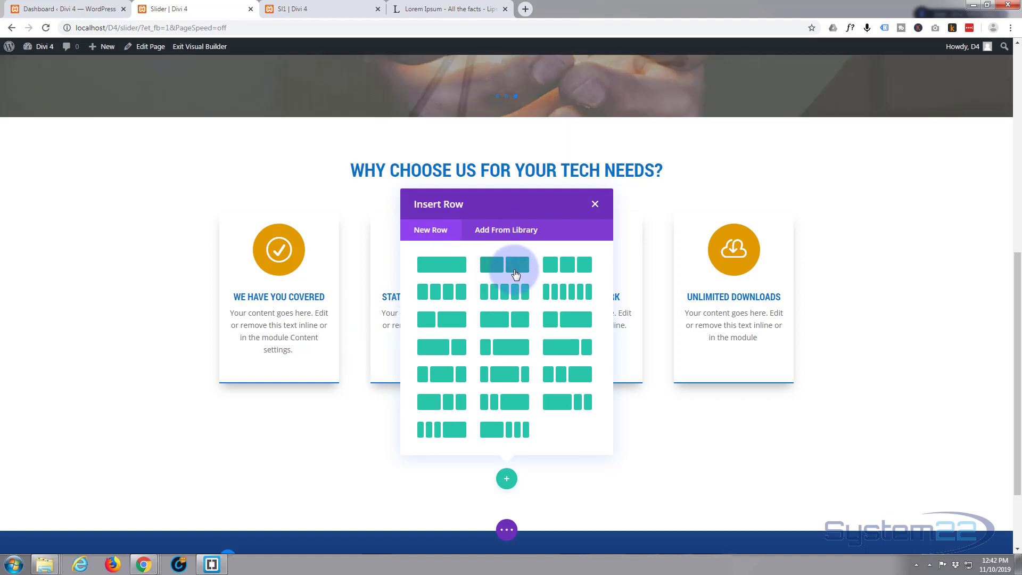
{"action": "left_click", "coordinate": [498, 271]}
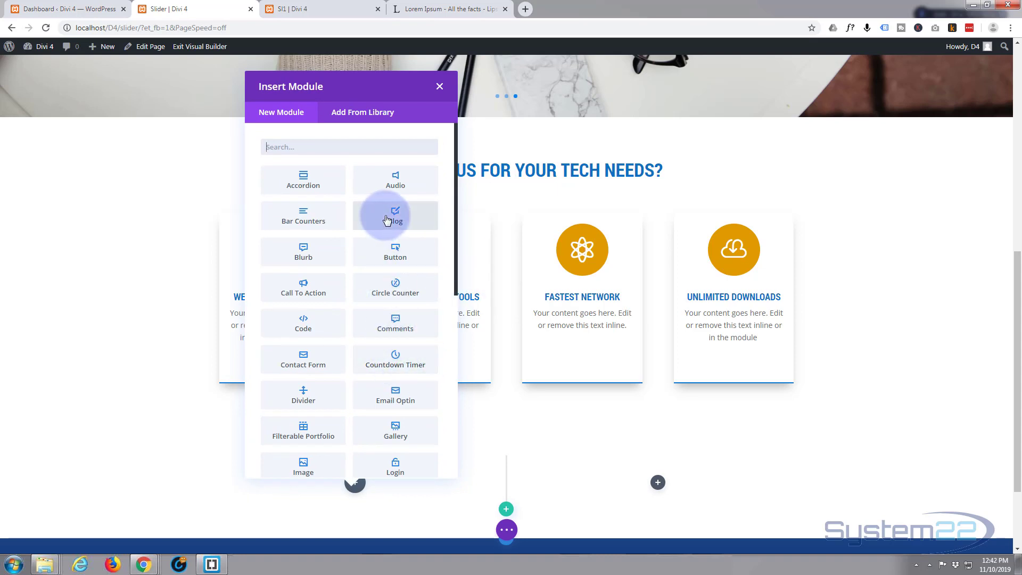
Step: Add an Image module to the first column of the new row
{"action": "scroll", "coordinate": [343, 191], "scroll_direction": "down", "scroll_amount": 3}
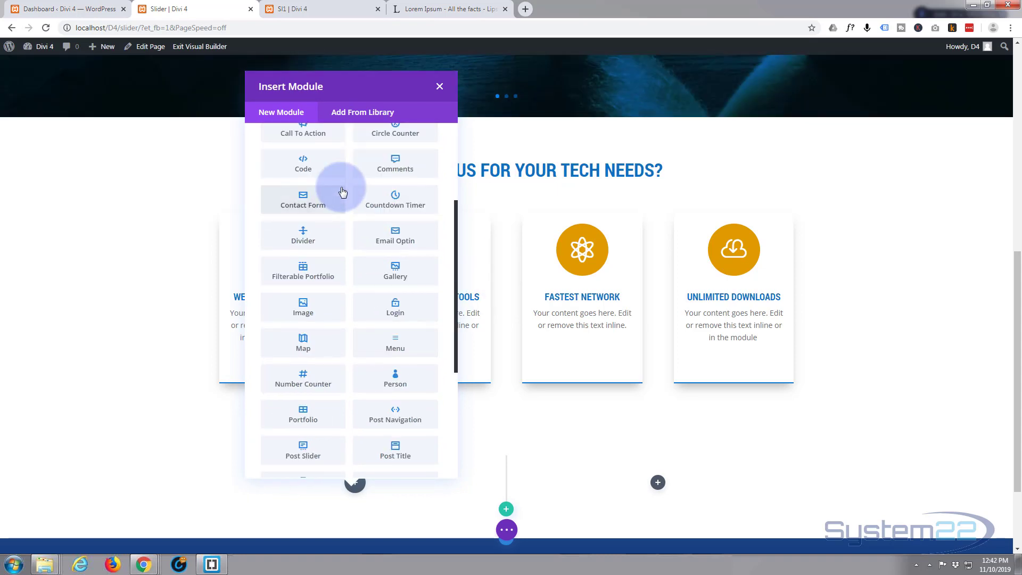
{"action": "scroll", "coordinate": [342, 191], "scroll_direction": "down", "scroll_amount": 4}
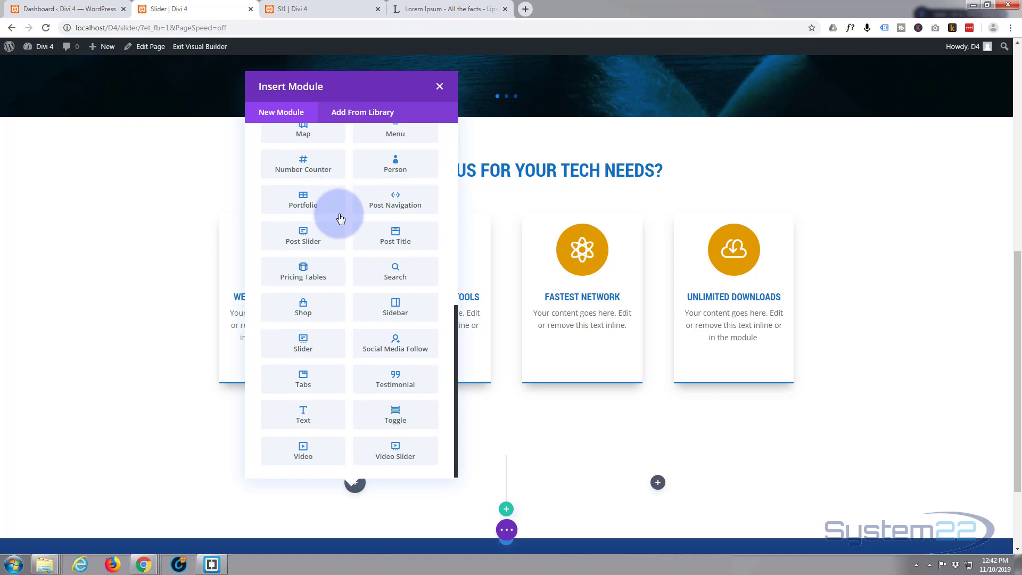
{"action": "scroll", "coordinate": [362, 408], "scroll_direction": "up", "scroll_amount": 3}
{"action": "scroll", "coordinate": [362, 402], "scroll_direction": "down", "scroll_amount": 3}
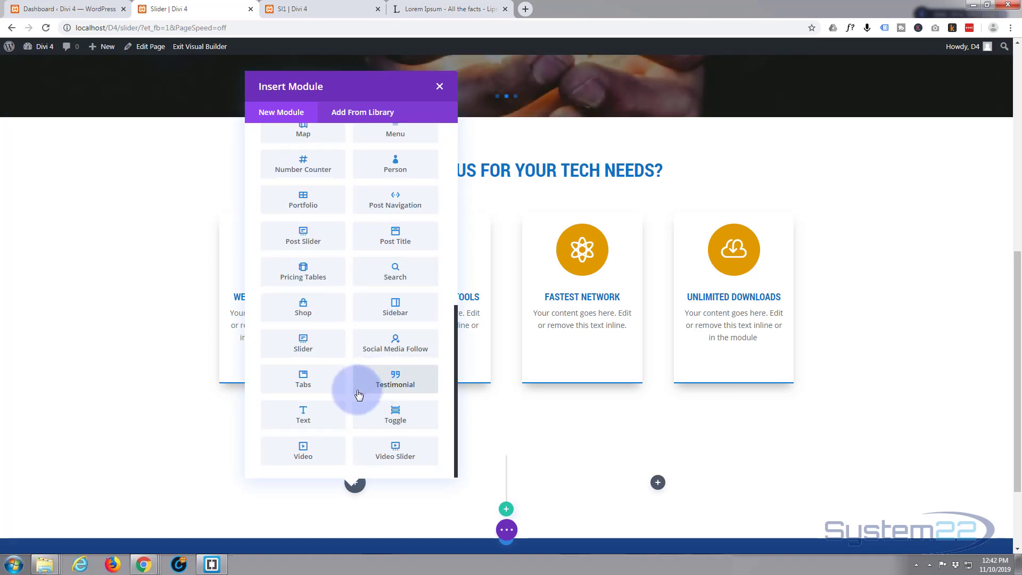
{"action": "scroll", "coordinate": [358, 394], "scroll_direction": "up", "scroll_amount": 1}
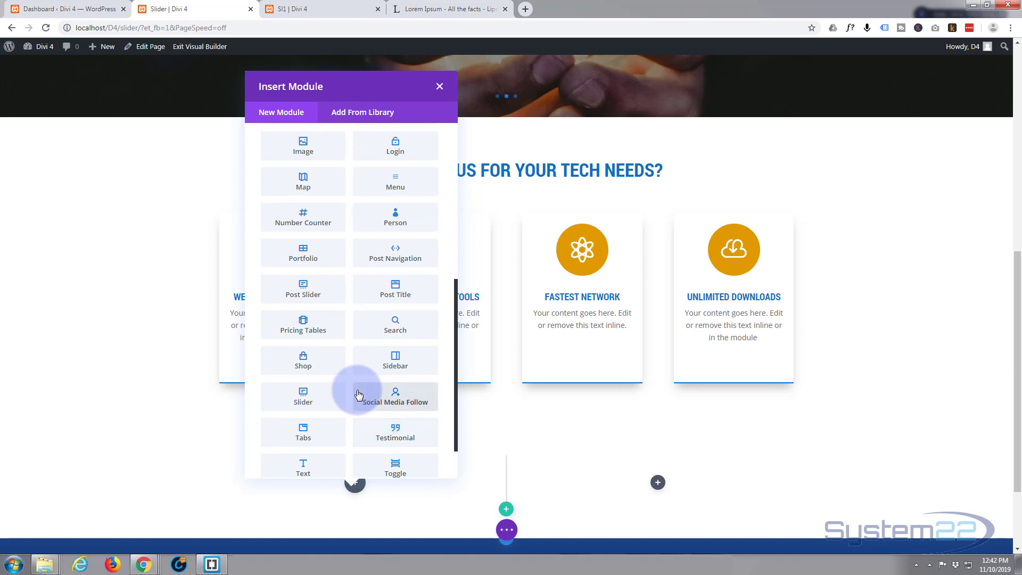
{"action": "scroll", "coordinate": [358, 394], "scroll_direction": "up", "scroll_amount": 6}
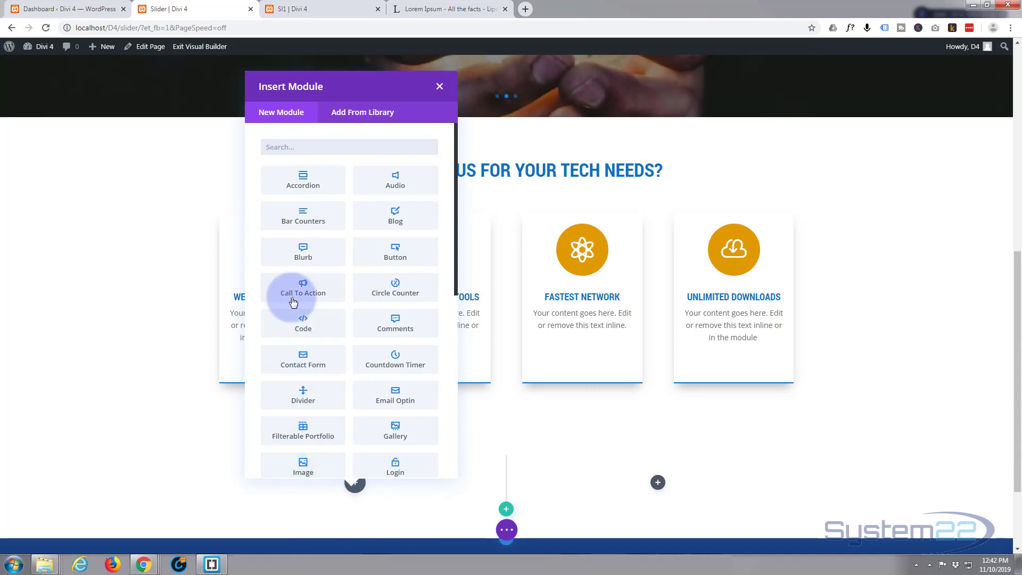
{"action": "scroll", "coordinate": [311, 334], "scroll_direction": "down", "scroll_amount": 3}
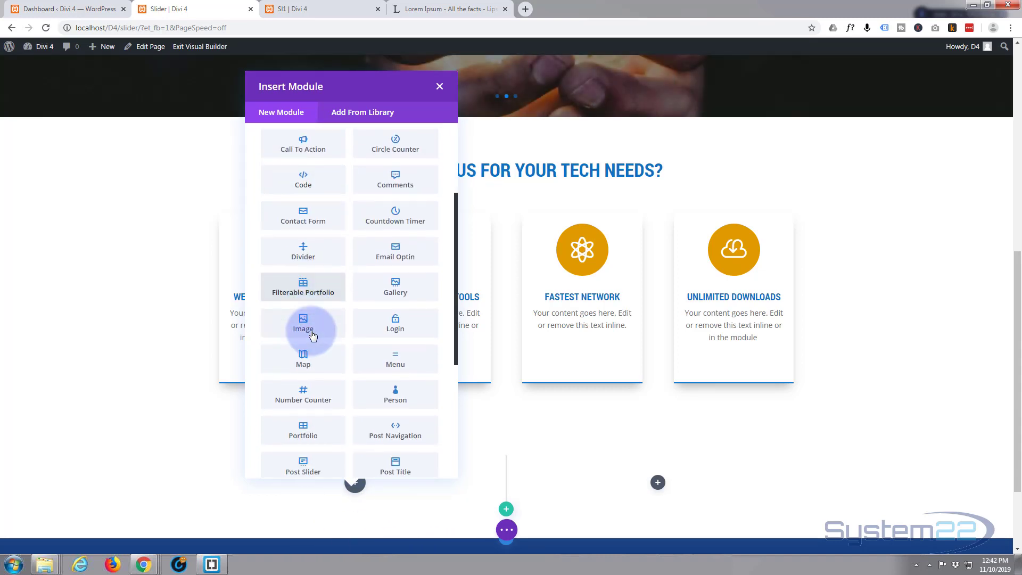
{"action": "left_click", "coordinate": [301, 306]}
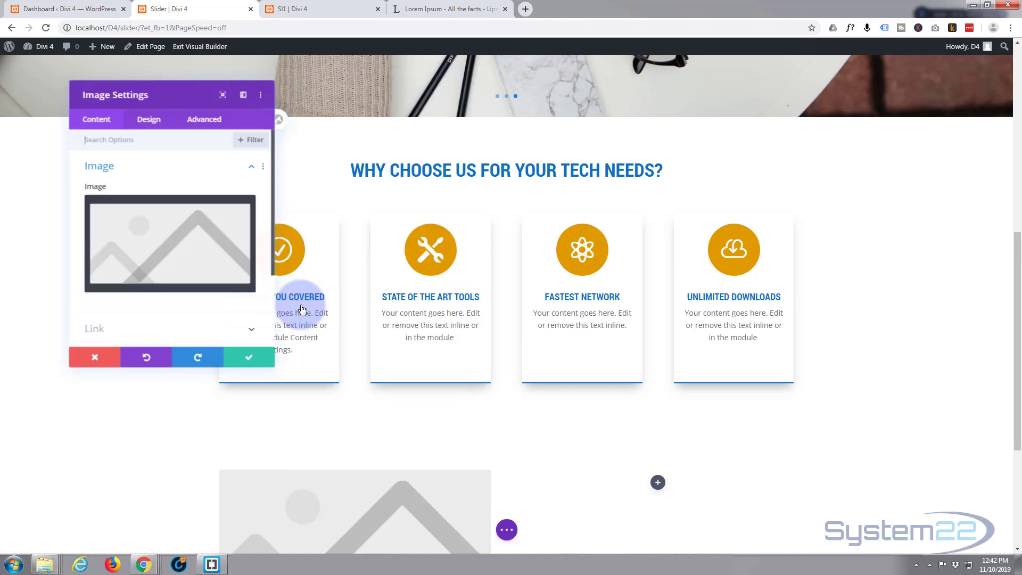
Step: Set the module's image to the media library photo of hands holding a glowing light bulb
{"action": "left_click", "coordinate": [151, 255]}
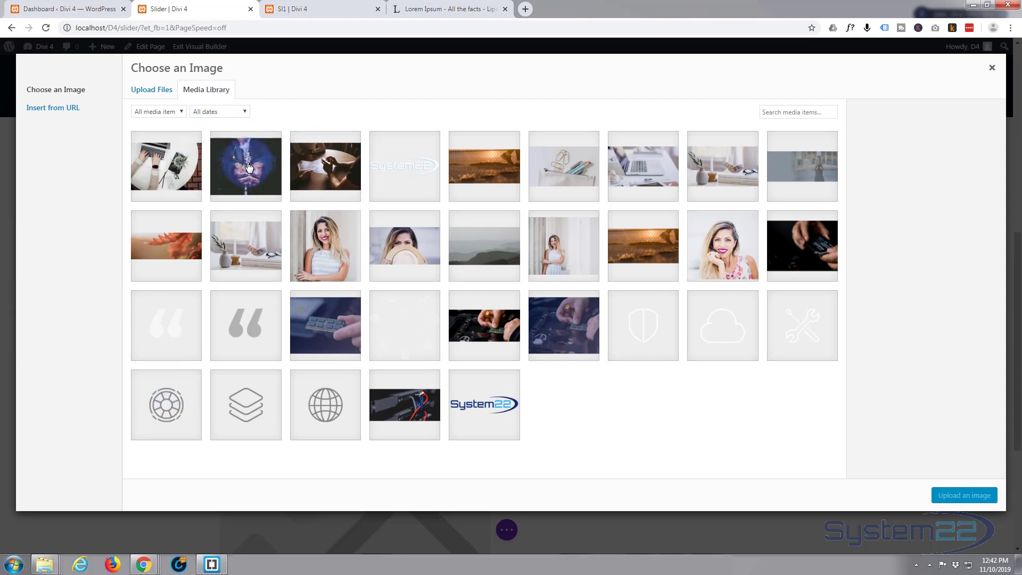
{"action": "left_click", "coordinate": [247, 167]}
{"action": "left_click", "coordinate": [964, 496]}
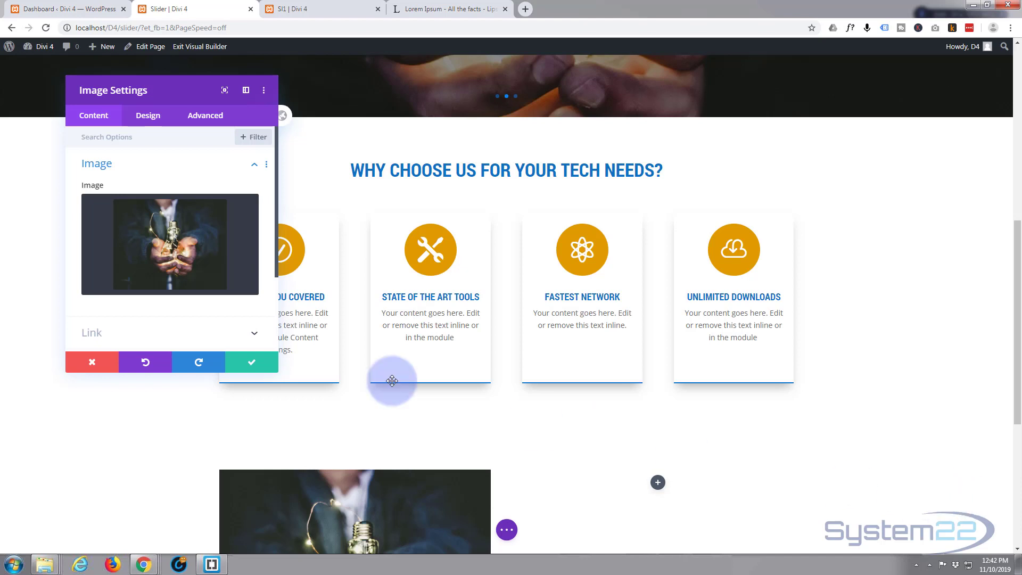
Step: Expand the image's link options and save the Image module's settings
{"action": "mouse_move", "coordinate": [212, 253]}
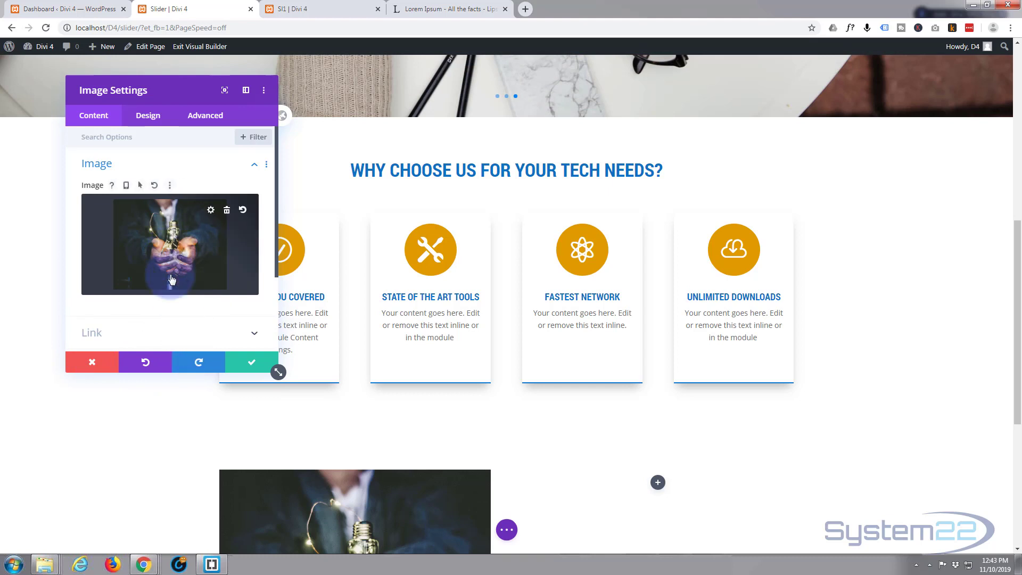
{"action": "mouse_move", "coordinate": [154, 264]}
{"action": "scroll", "coordinate": [144, 313], "scroll_direction": "down", "scroll_amount": 3}
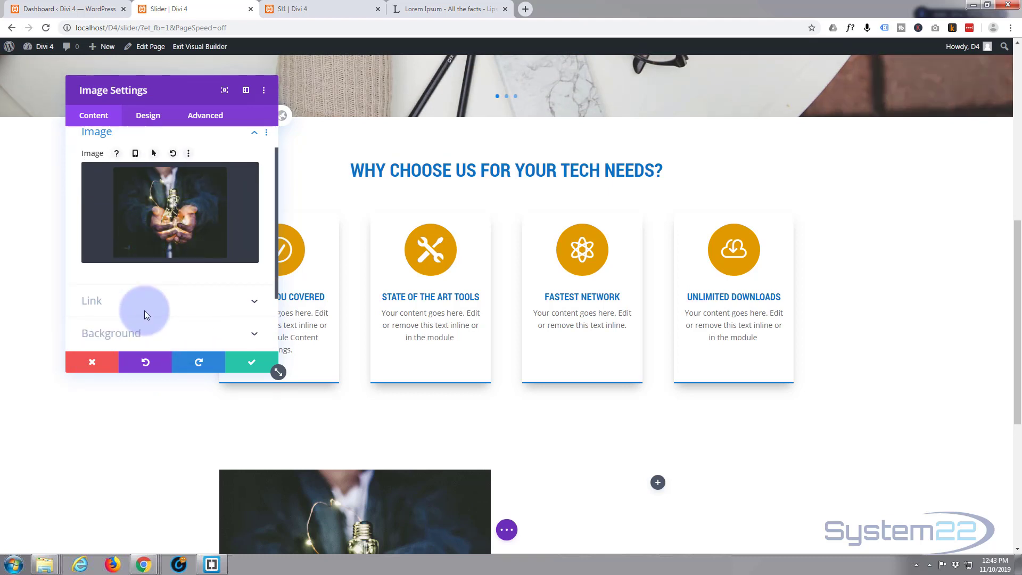
{"action": "left_click", "coordinate": [165, 233]}
{"action": "scroll", "coordinate": [160, 238], "scroll_direction": "up", "scroll_amount": 1}
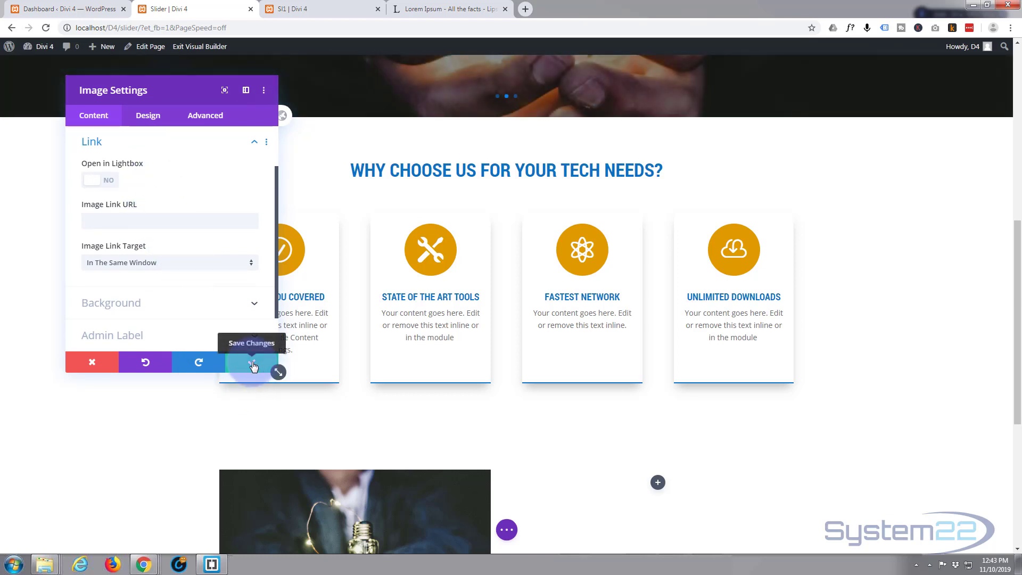
{"action": "left_click", "coordinate": [253, 365]}
Step: Set both the width and the max width of the image's row to 100% in its sizing options
{"action": "scroll", "coordinate": [112, 383], "scroll_direction": "down", "scroll_amount": 4}
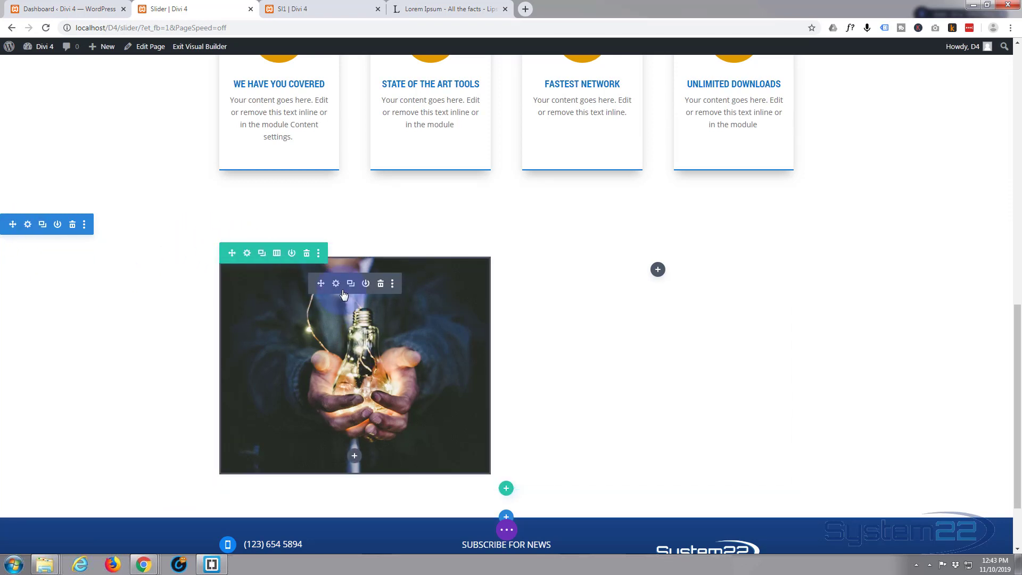
{"action": "left_click", "coordinate": [249, 256]}
{"action": "left_click", "coordinate": [151, 120]}
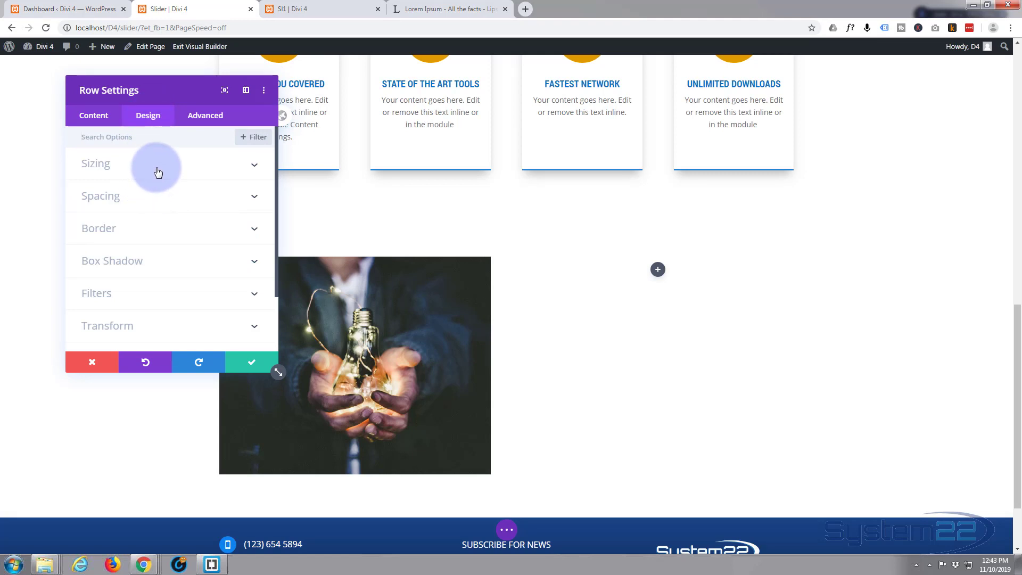
{"action": "left_click", "coordinate": [158, 172]}
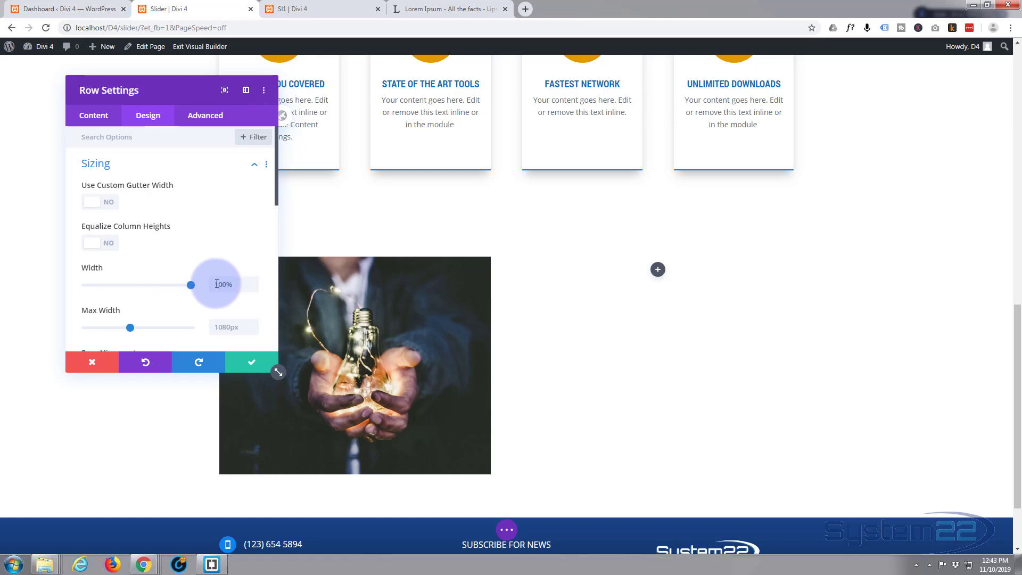
{"action": "left_click_drag", "start_coordinate": [244, 283], "coordinate": [216, 284]}
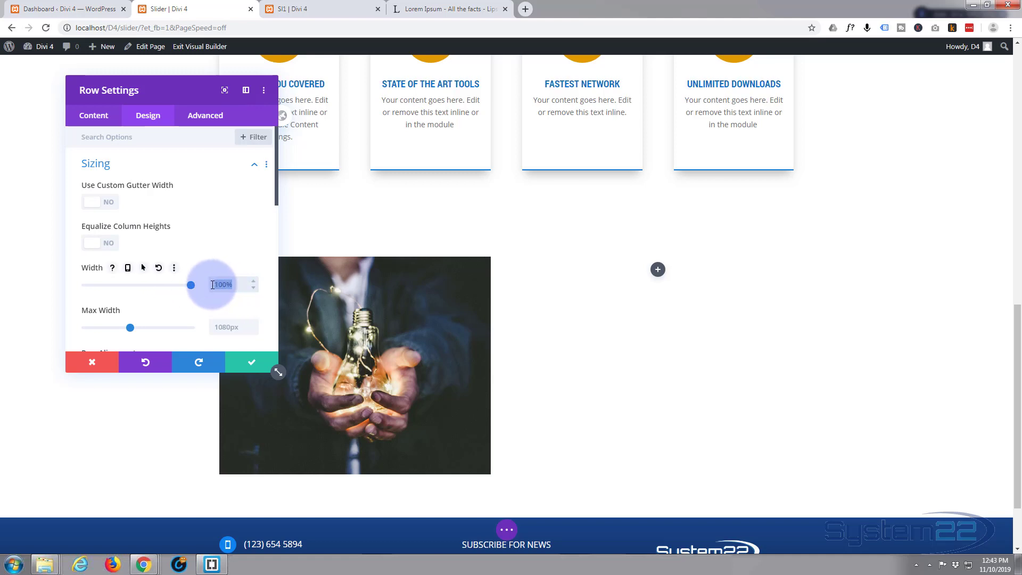
{"action": "left_click", "coordinate": [219, 327]}
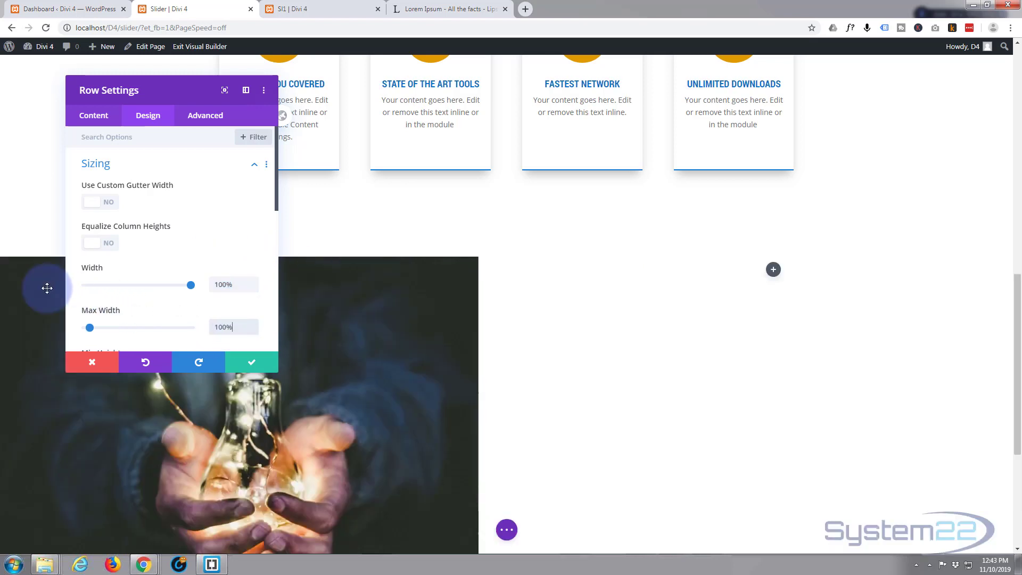
Step: Move the row settings window clear of the image, check the widened row and save its settings
{"action": "left_click_drag", "start_coordinate": [192, 97], "coordinate": [775, 238]}
{"action": "scroll", "coordinate": [530, 326], "scroll_direction": "down", "scroll_amount": 2}
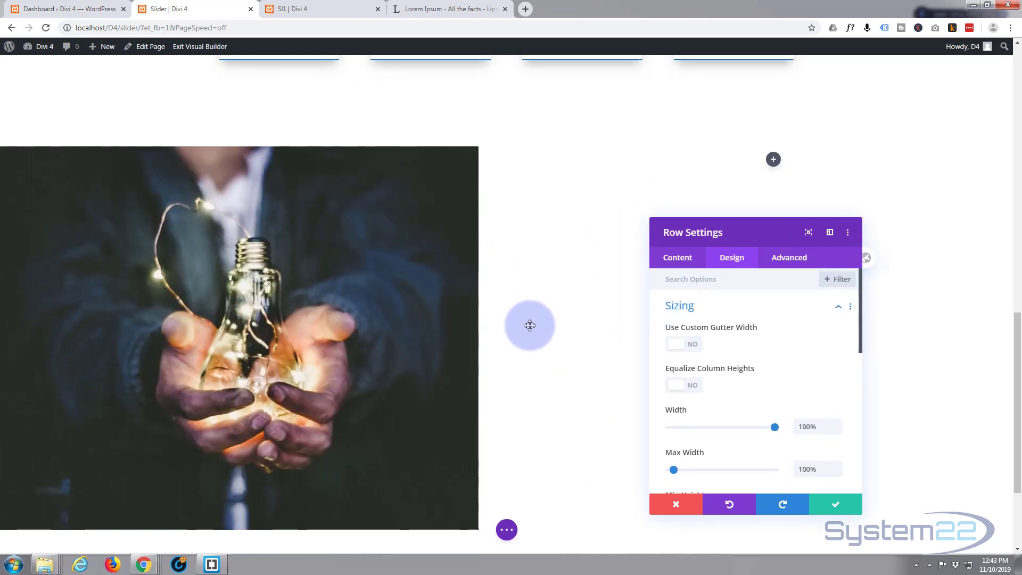
{"action": "scroll", "coordinate": [530, 325], "scroll_direction": "up", "scroll_amount": 2}
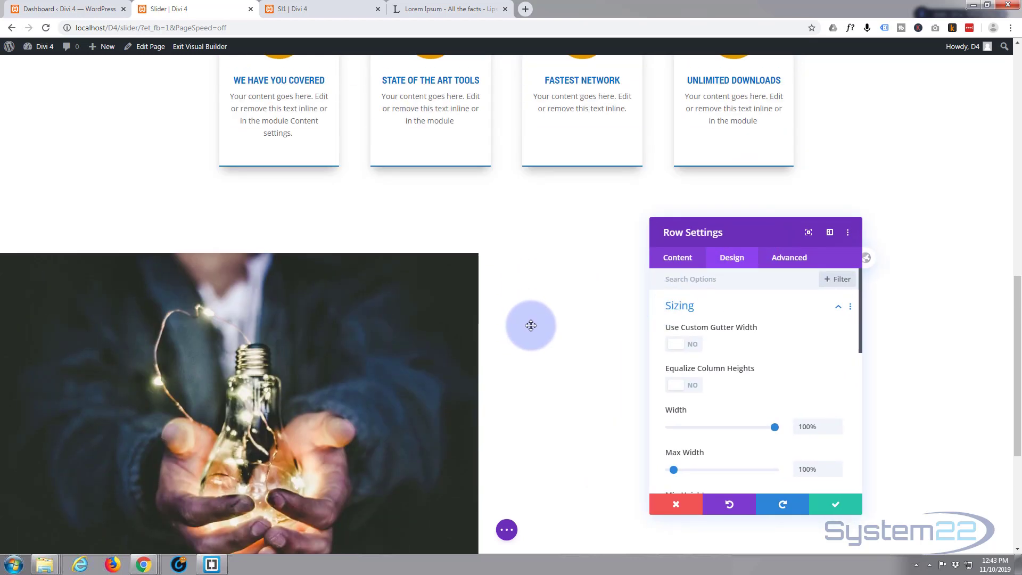
{"action": "scroll", "coordinate": [531, 326], "scroll_direction": "down", "scroll_amount": 2}
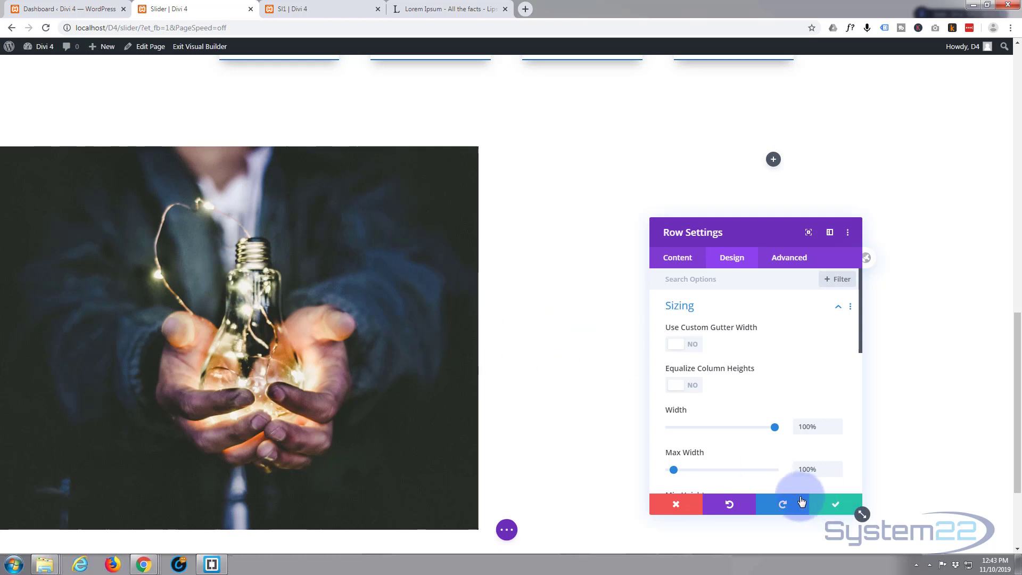
{"action": "left_click", "coordinate": [832, 508]}
Step: Inspect the footer's phone icon in the browser's developer tools and copy its background colour code
{"action": "scroll", "coordinate": [677, 384], "scroll_direction": "down", "scroll_amount": 3}
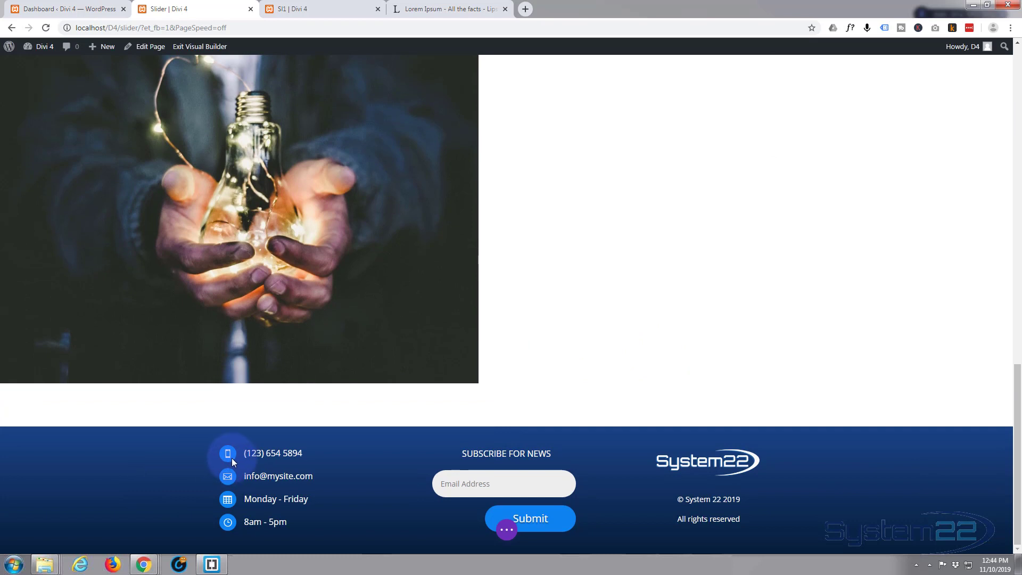
{"action": "scroll", "coordinate": [574, 436], "scroll_direction": "up", "scroll_amount": 1}
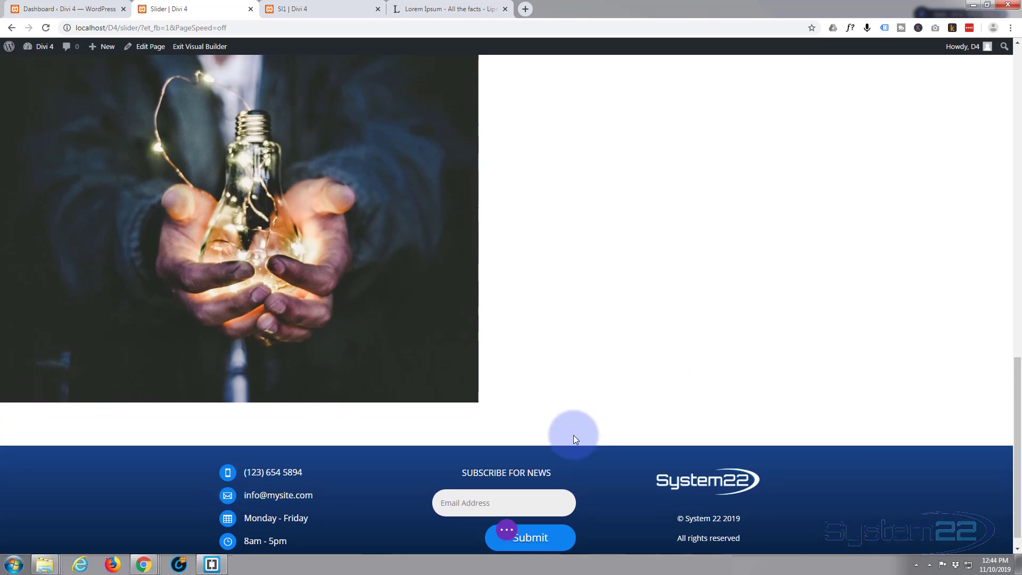
{"action": "scroll", "coordinate": [573, 439], "scroll_direction": "up", "scroll_amount": 3}
{"action": "scroll", "coordinate": [574, 439], "scroll_direction": "down", "scroll_amount": 3}
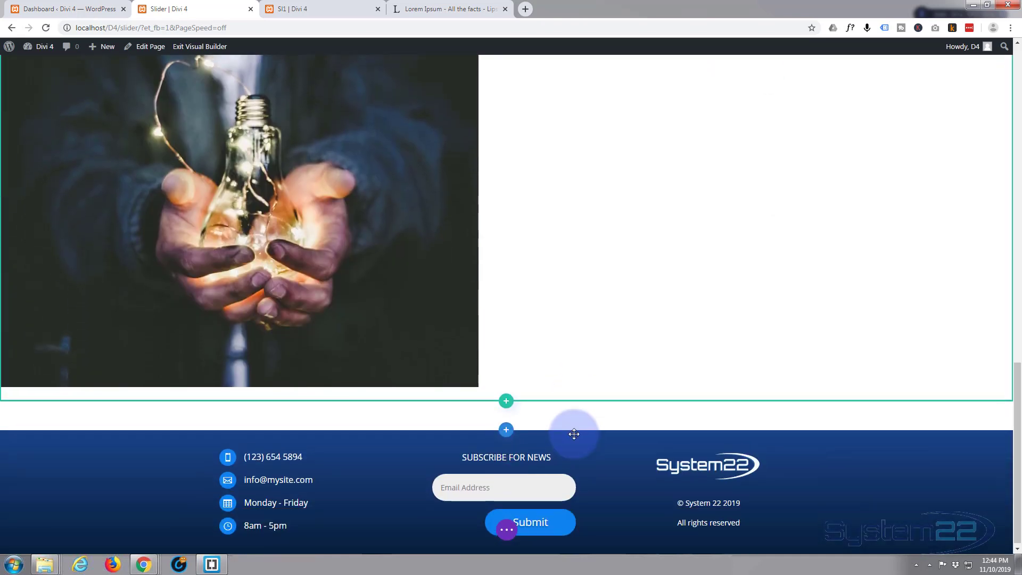
{"action": "right_click", "coordinate": [233, 459]}
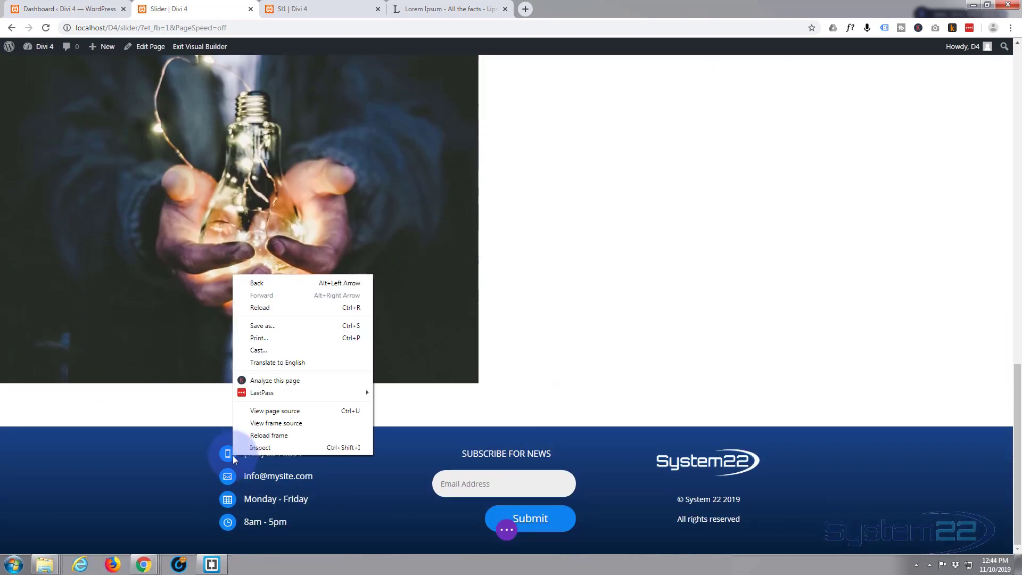
{"action": "left_click", "coordinate": [248, 448]}
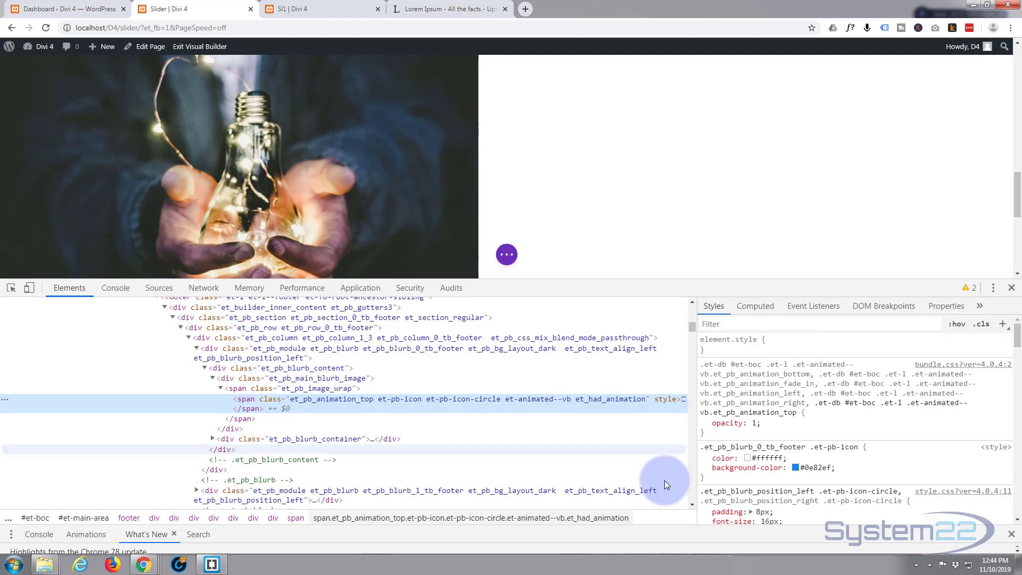
{"action": "left_click", "coordinate": [803, 468]}
{"action": "key", "text": "ctrl+c"}
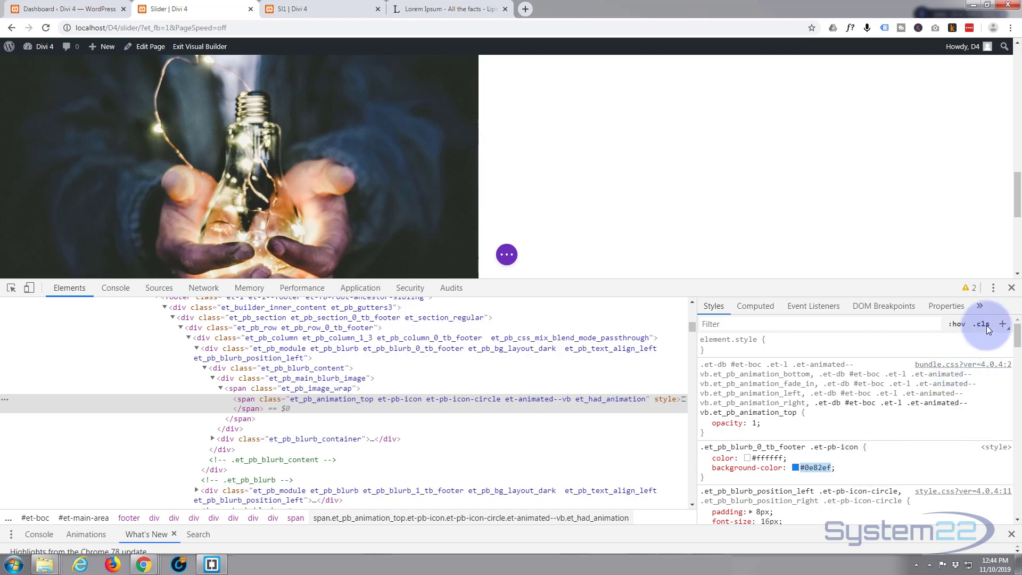
Step: Close the developer tools and give the light bulb image's row the copied background colour #0e82ef
{"action": "left_click", "coordinate": [1012, 289]}
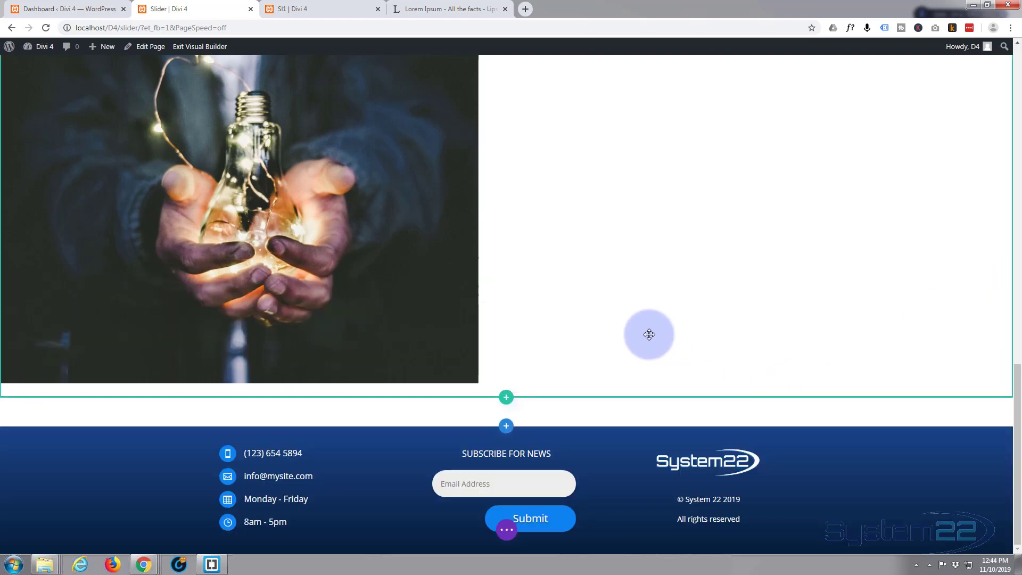
{"action": "scroll", "coordinate": [649, 334], "scroll_direction": "up", "scroll_amount": 3}
{"action": "mouse_move", "coordinate": [11, 198]}
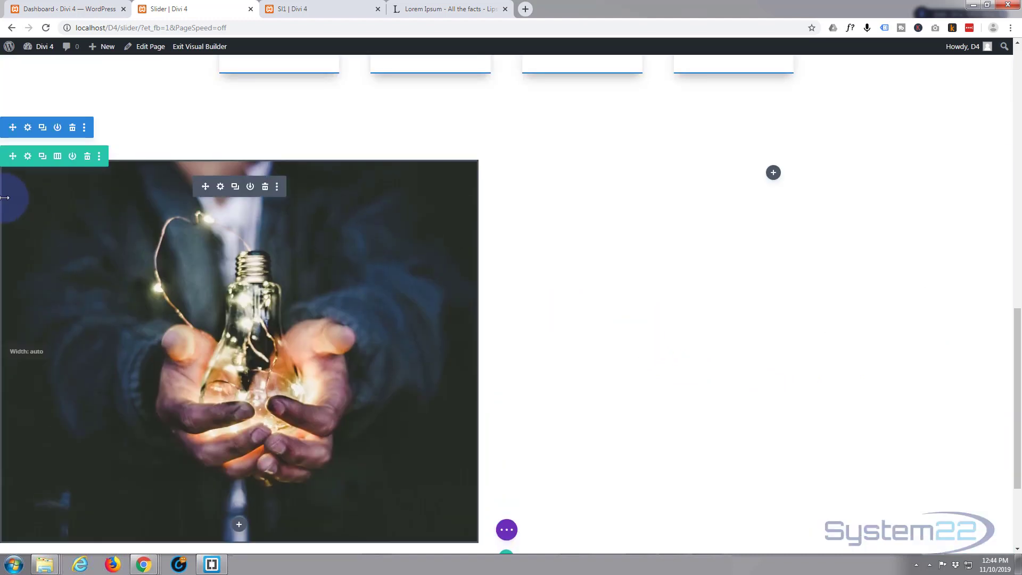
{"action": "left_click", "coordinate": [27, 156]}
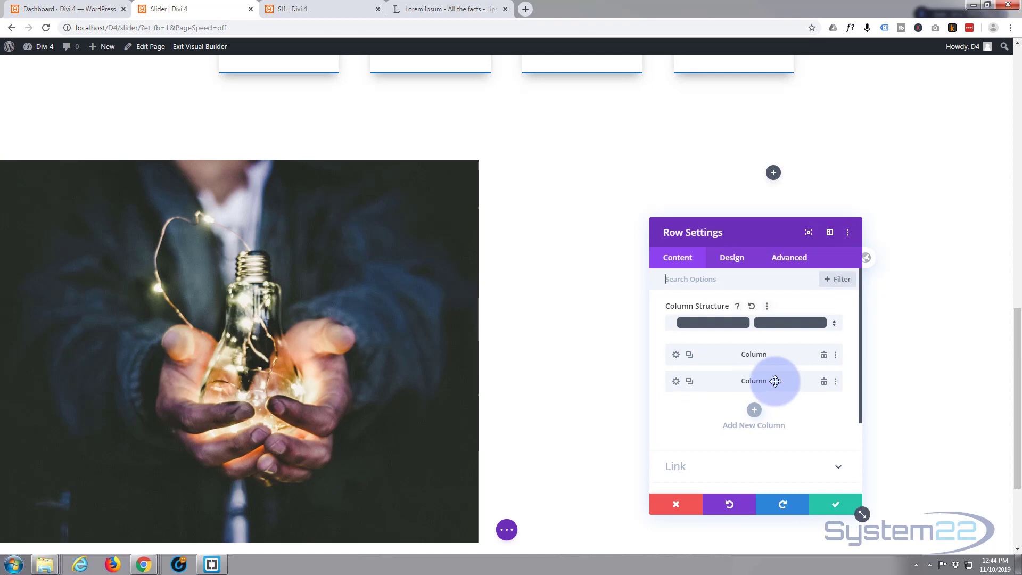
{"action": "scroll", "coordinate": [646, 371], "scroll_direction": "down", "scroll_amount": 1}
{"action": "scroll", "coordinate": [703, 373], "scroll_direction": "down", "scroll_amount": 3}
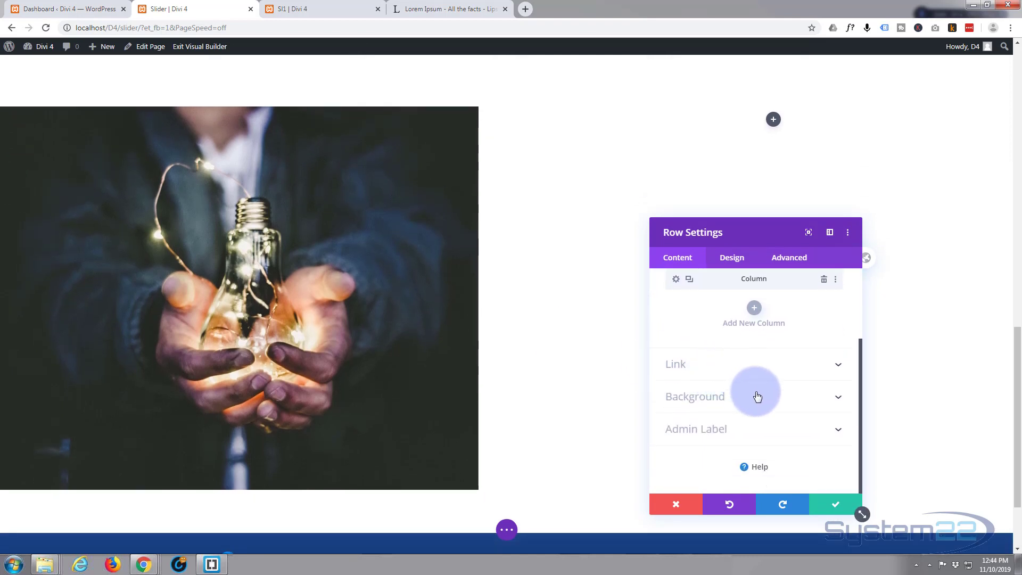
{"action": "left_click", "coordinate": [757, 396]}
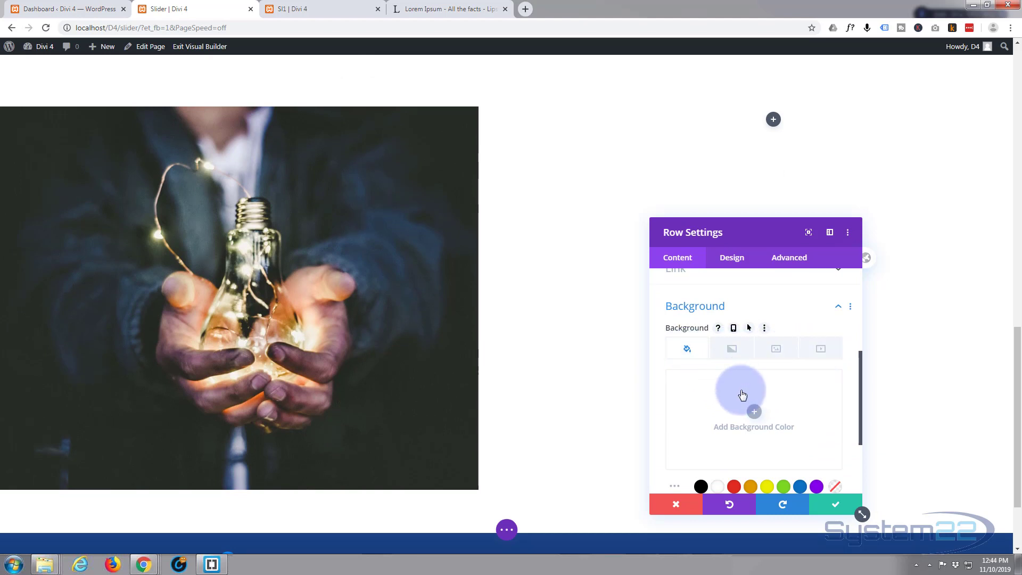
{"action": "left_click", "coordinate": [752, 412]}
{"action": "left_click", "coordinate": [683, 381]}
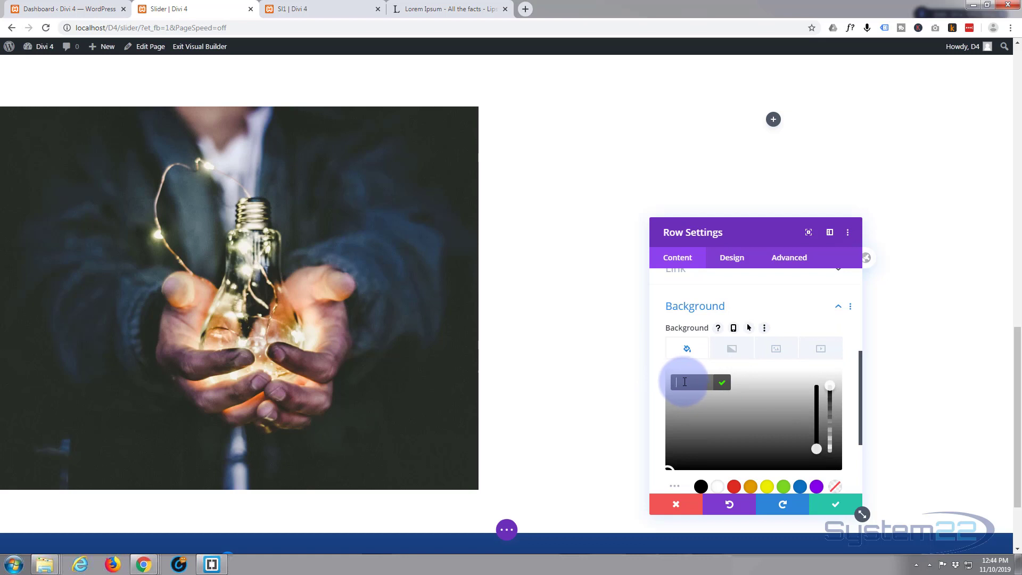
{"action": "key", "text": "ctrl+v"}
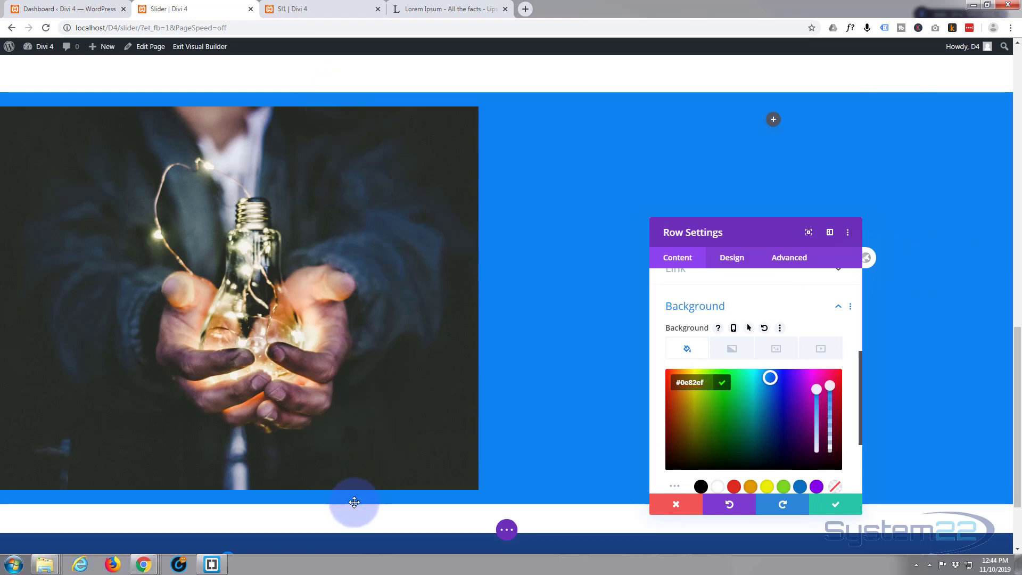
Step: Set the image row's top and bottom padding to 0px and save the row settings
{"action": "left_click", "coordinate": [731, 258]}
{"action": "left_click", "coordinate": [734, 339]}
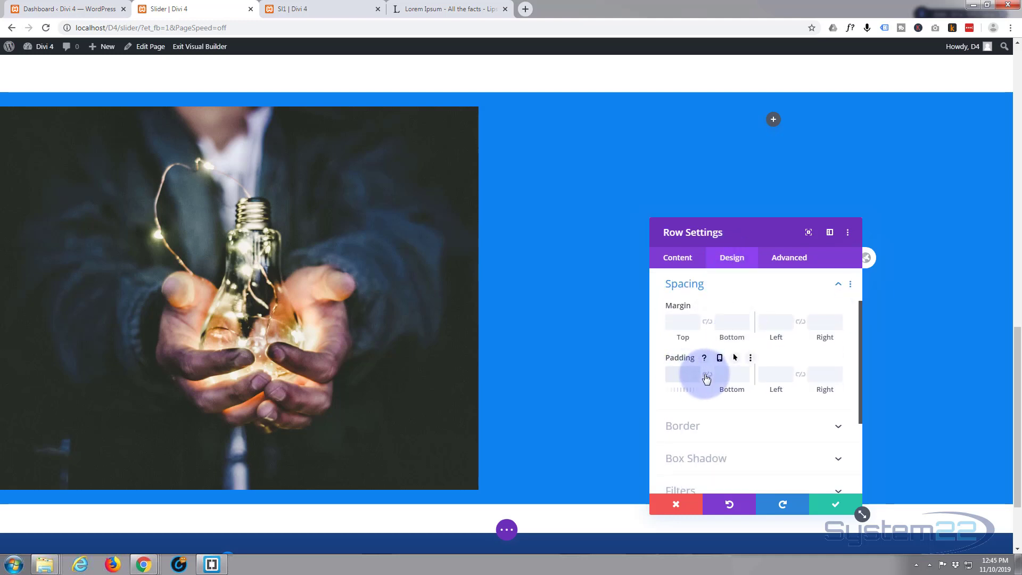
{"action": "type", "text": "px"}
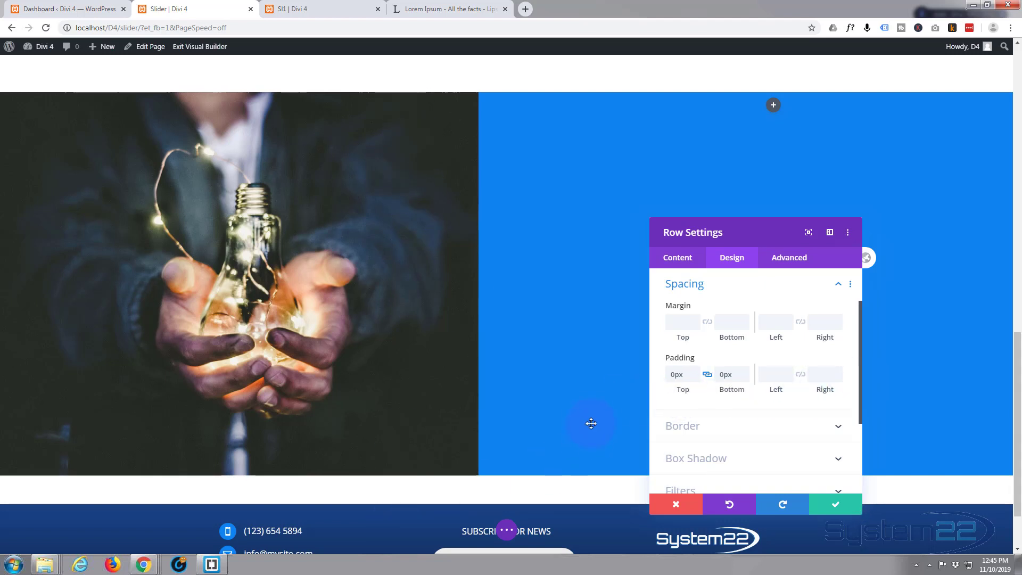
{"action": "scroll", "coordinate": [590, 417], "scroll_direction": "up", "scroll_amount": 2}
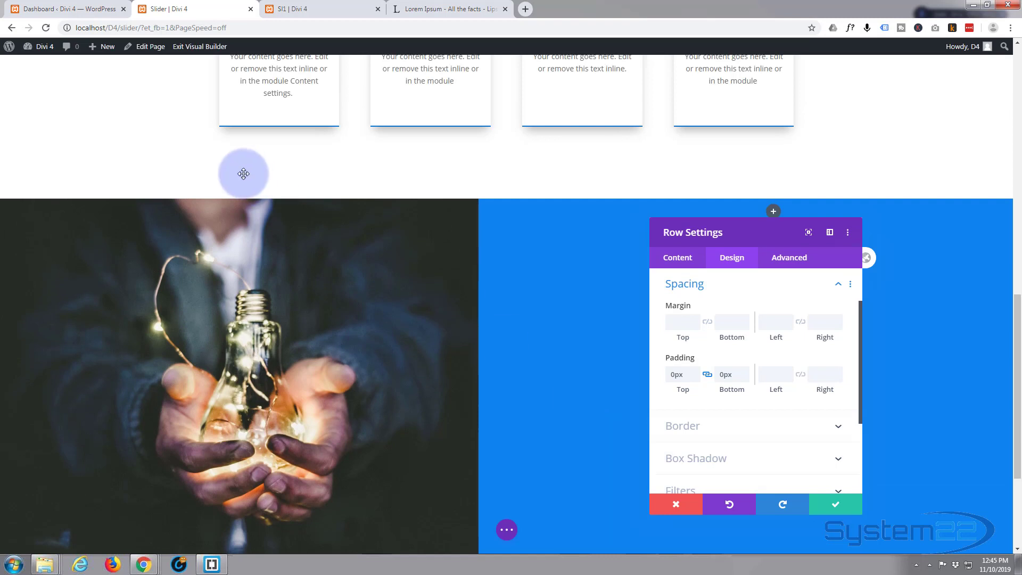
{"action": "left_click", "coordinate": [832, 504]}
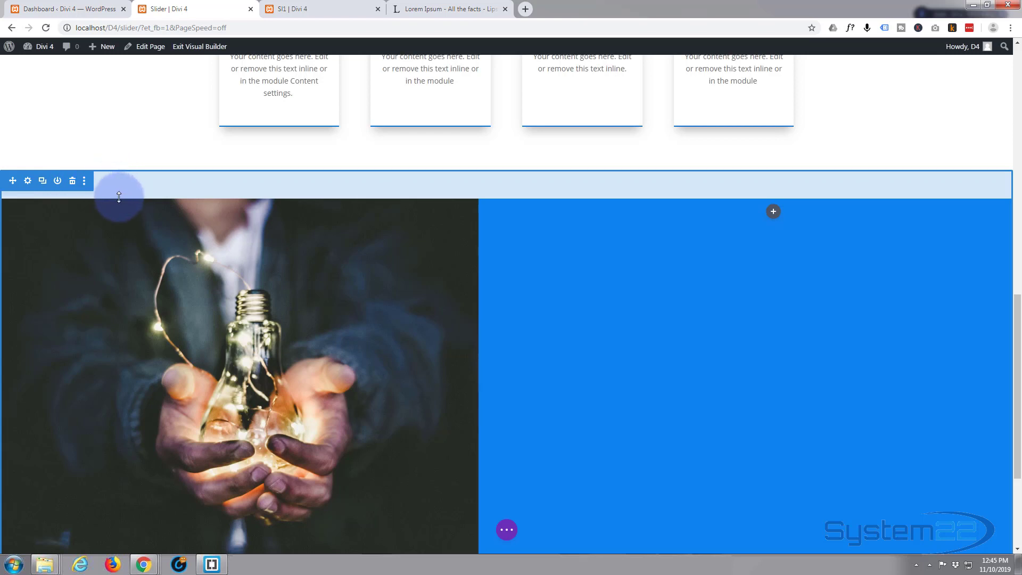
Step: Set the top and bottom padding of the section holding the image row to 0px and save the section settings
{"action": "scroll", "coordinate": [128, 255], "scroll_direction": "down", "scroll_amount": 2}
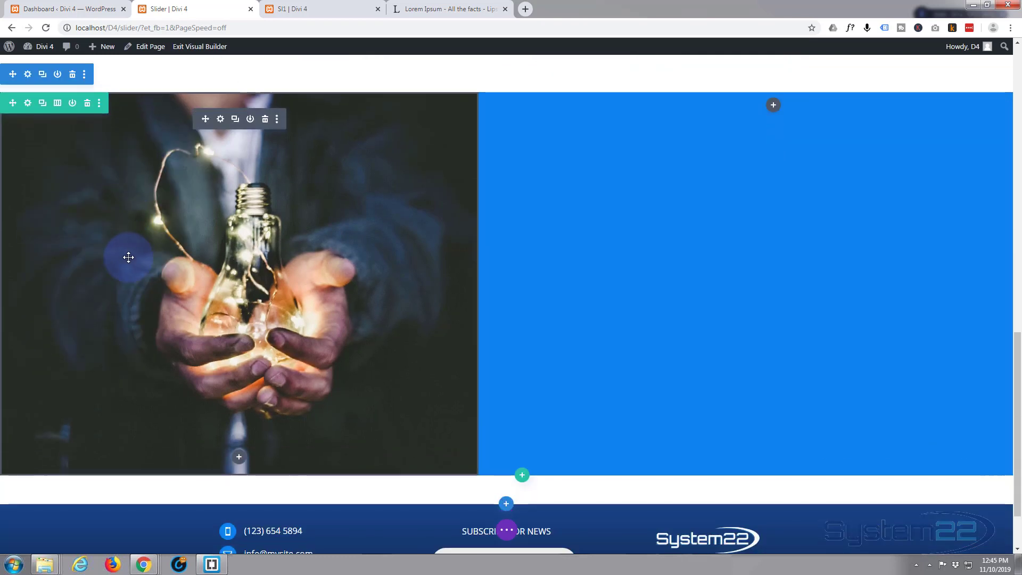
{"action": "scroll", "coordinate": [150, 337], "scroll_direction": "up", "scroll_amount": 2}
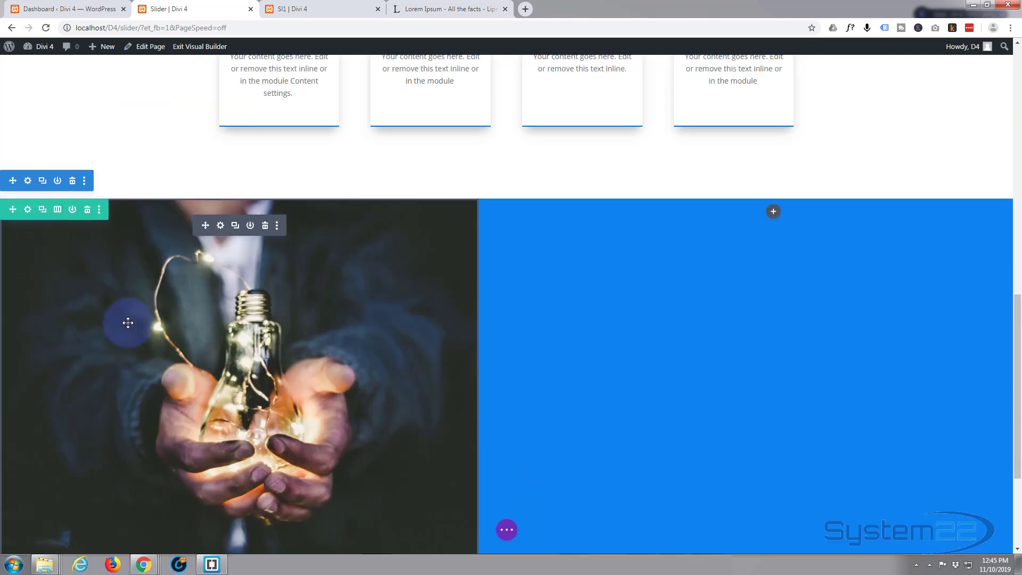
{"action": "left_click", "coordinate": [28, 181]}
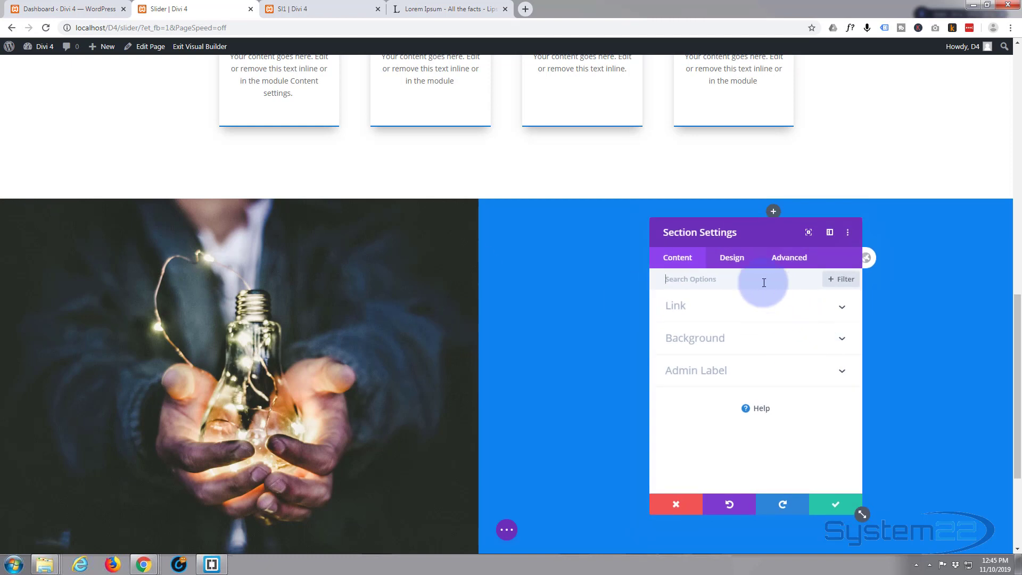
{"action": "left_click", "coordinate": [733, 261]}
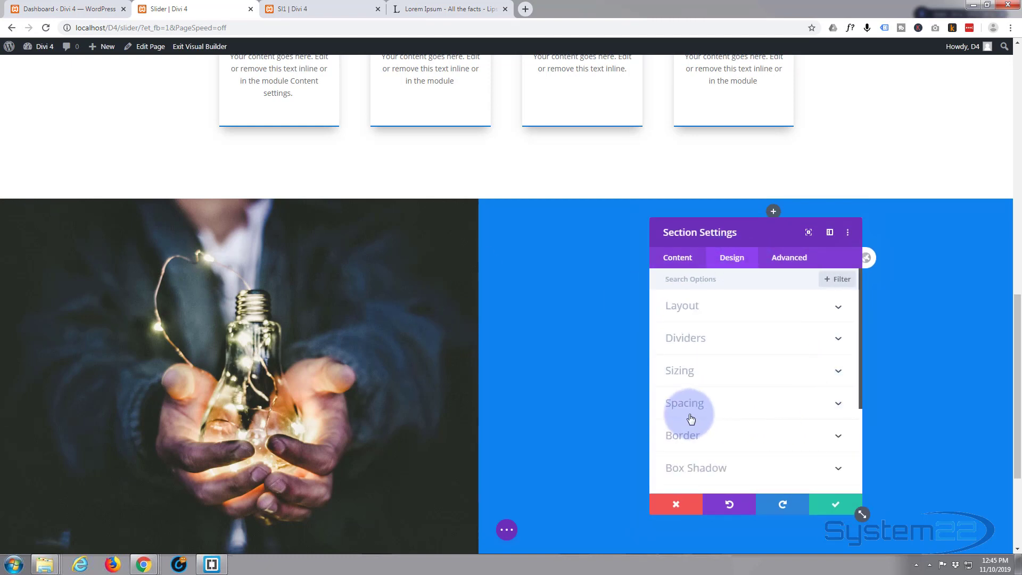
{"action": "left_click", "coordinate": [722, 408]}
{"action": "left_click", "coordinate": [680, 379]}
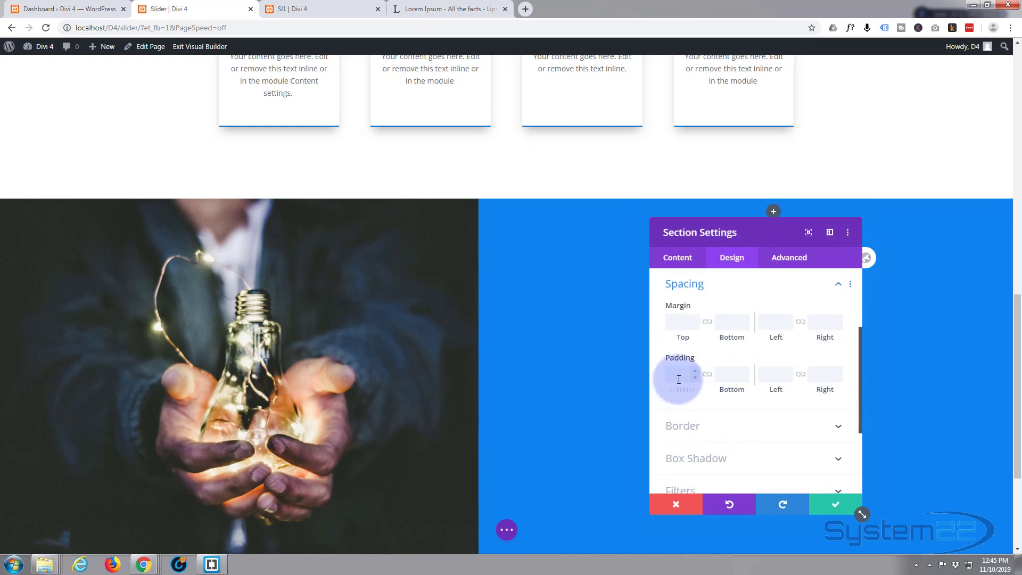
{"action": "type", "text": "0"}
{"action": "left_click", "coordinate": [707, 374]}
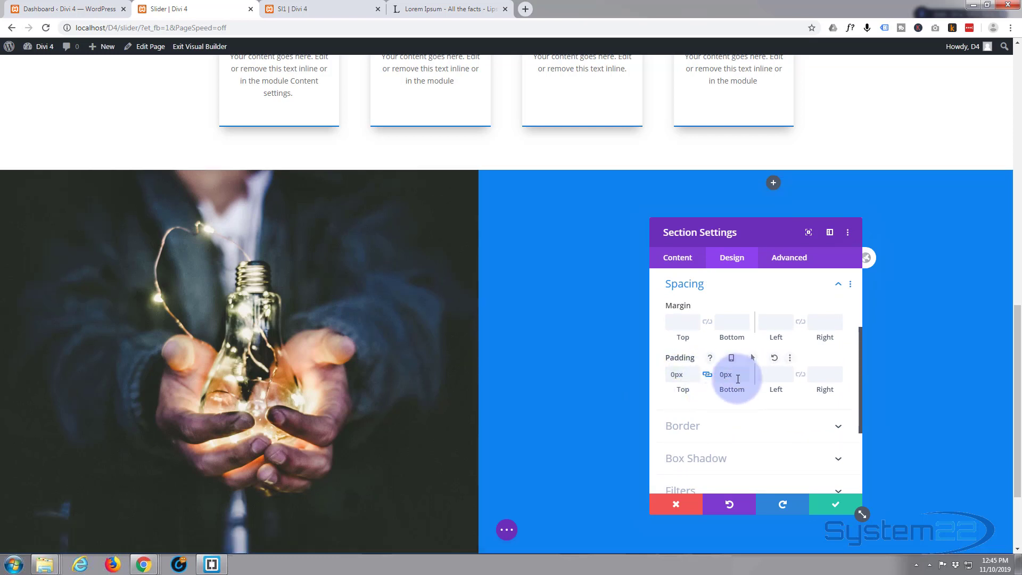
{"action": "scroll", "coordinate": [590, 305], "scroll_direction": "down", "scroll_amount": 2}
{"action": "scroll", "coordinate": [590, 305], "scroll_direction": "down", "scroll_amount": 2}
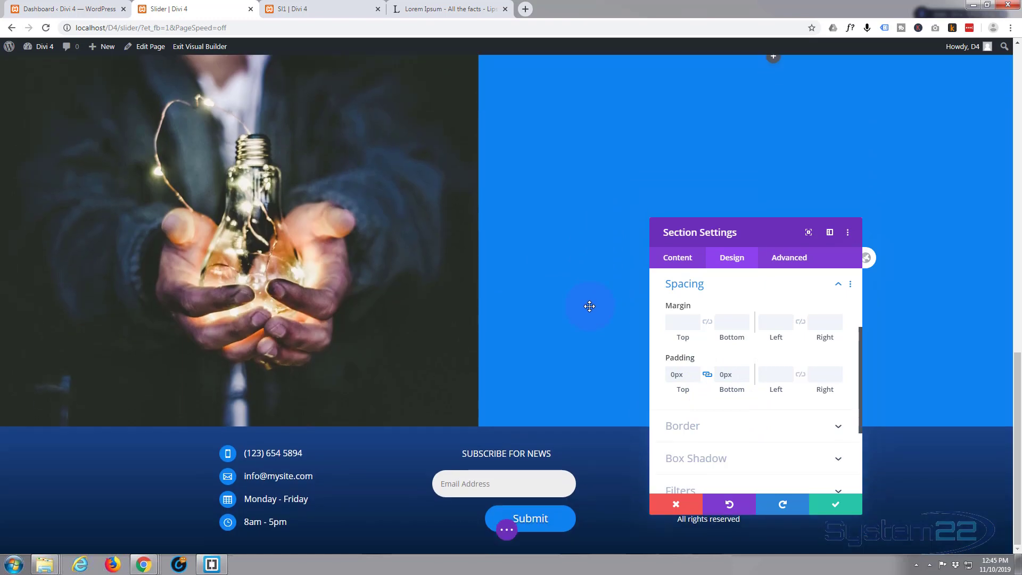
{"action": "scroll", "coordinate": [590, 305], "scroll_direction": "up", "scroll_amount": 4}
{"action": "left_click", "coordinate": [840, 502]}
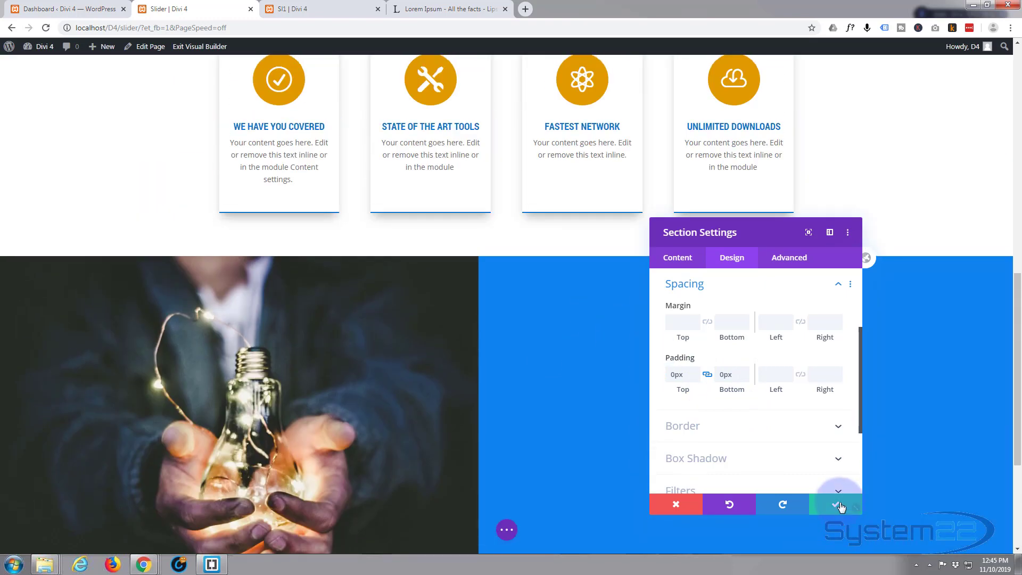
{"action": "scroll", "coordinate": [885, 287], "scroll_direction": "down", "scroll_amount": 1}
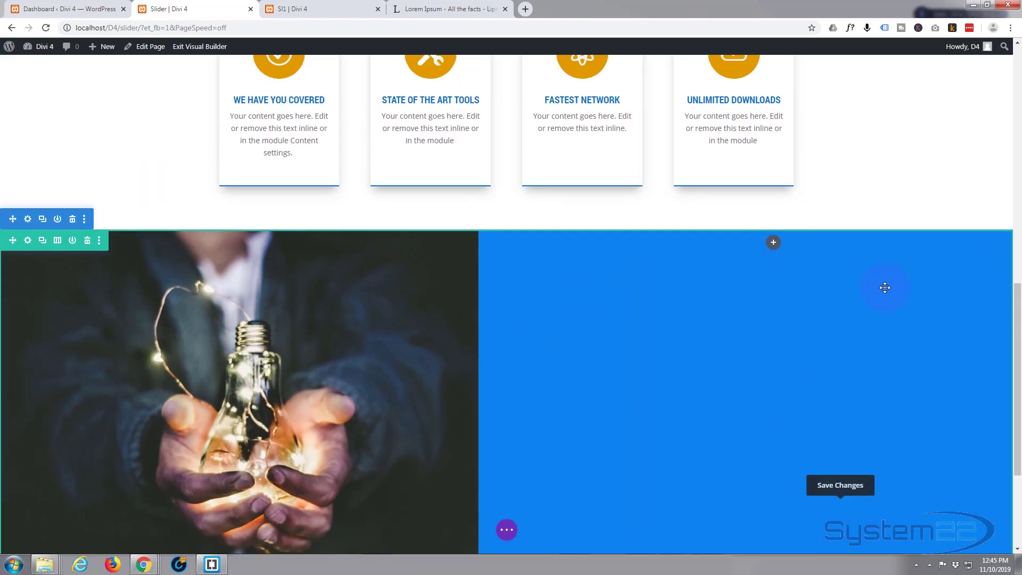
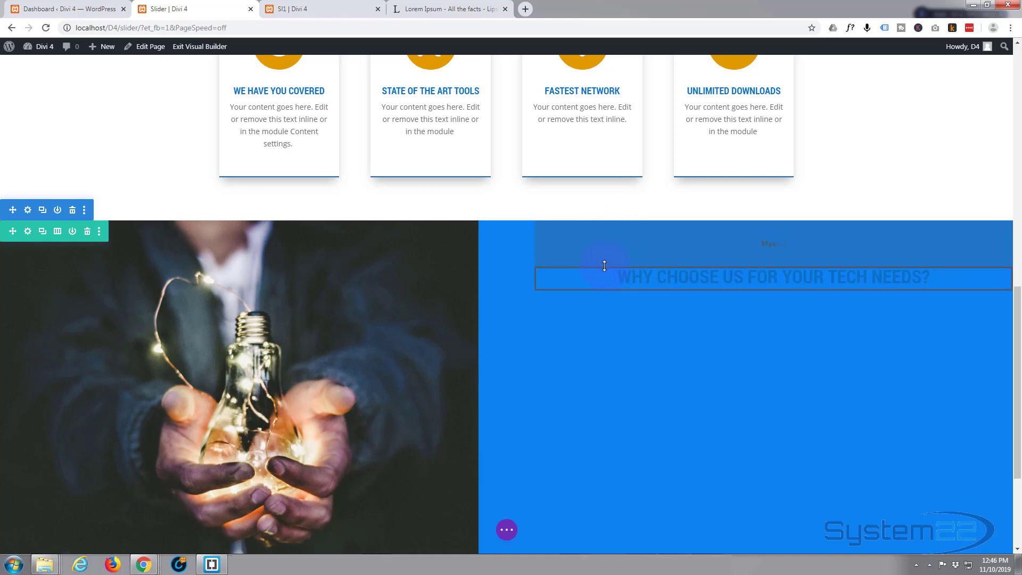
Step: Move the heading module's text settings window clear of the blue column and set the Heading 2 text colour to white (#ffffff)
{"action": "left_click_drag", "start_coordinate": [604, 266], "coordinate": [605, 266]}
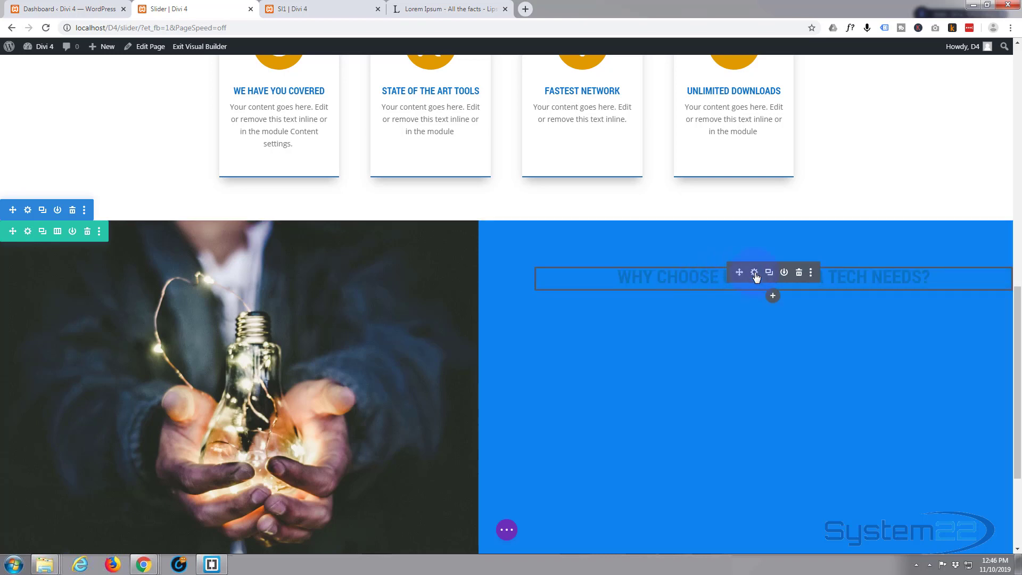
{"action": "left_click", "coordinate": [754, 273]}
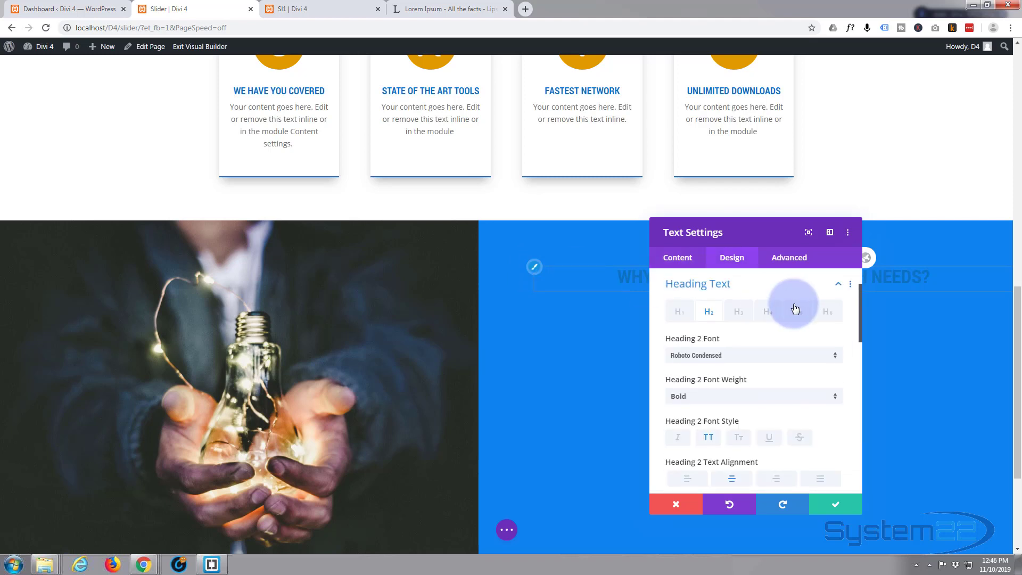
{"action": "left_click_drag", "start_coordinate": [772, 235], "coordinate": [369, 246]}
{"action": "scroll", "coordinate": [350, 361], "scroll_direction": "down", "scroll_amount": 2}
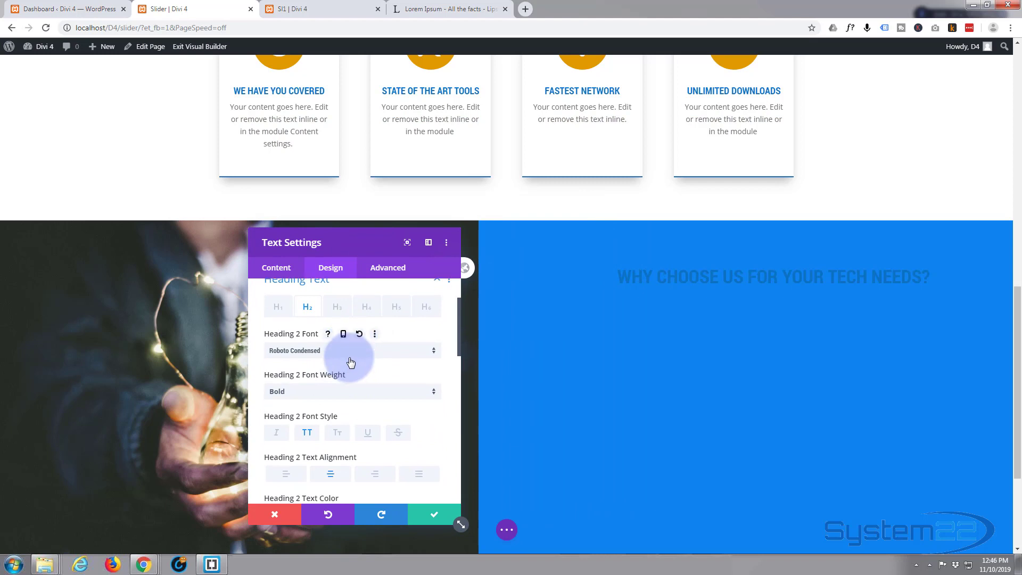
{"action": "scroll", "coordinate": [350, 354], "scroll_direction": "down", "scroll_amount": 2}
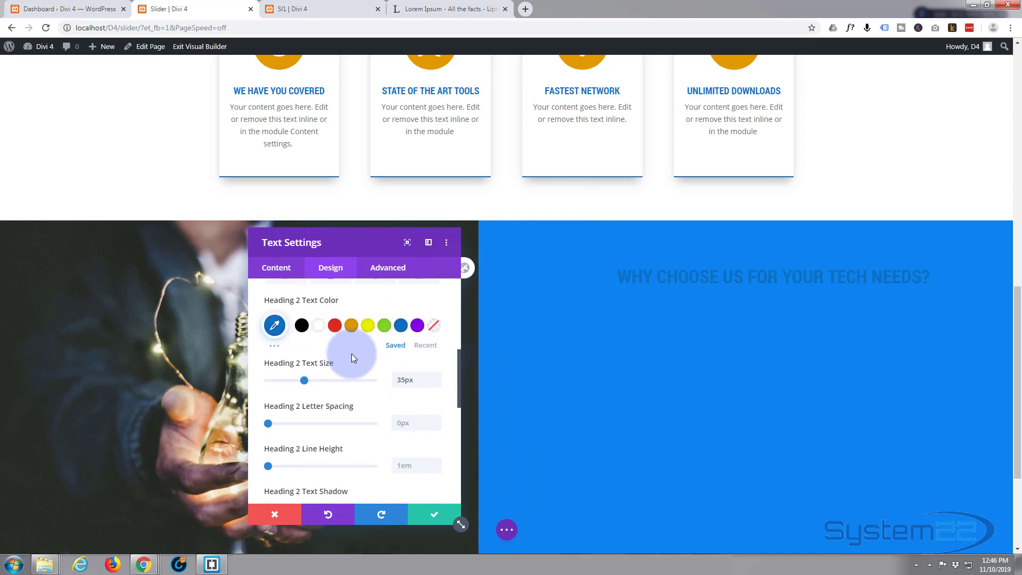
{"action": "left_click", "coordinate": [318, 327]}
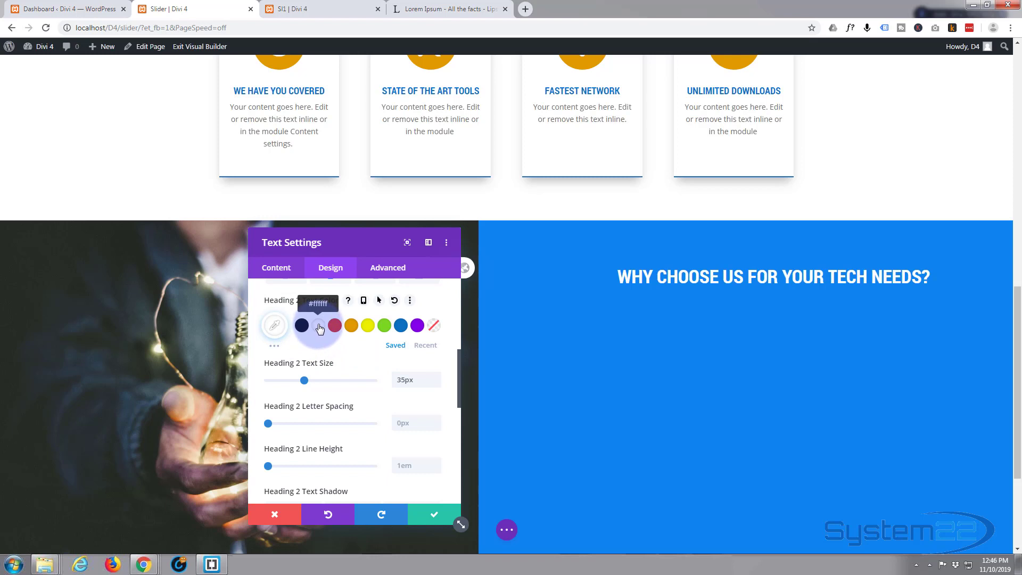
Step: Compare the Heading 2 text shadow presets and apply the soft diagonal shadow with 0.08em horizontal length
{"action": "scroll", "coordinate": [354, 397], "scroll_direction": "down", "scroll_amount": 4}
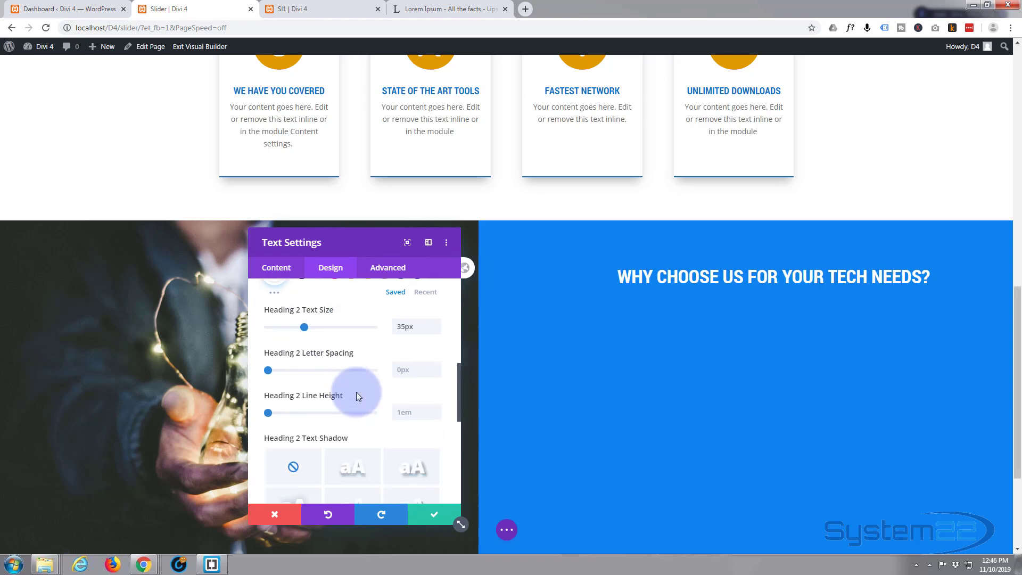
{"action": "scroll", "coordinate": [358, 388], "scroll_direction": "up", "scroll_amount": 1}
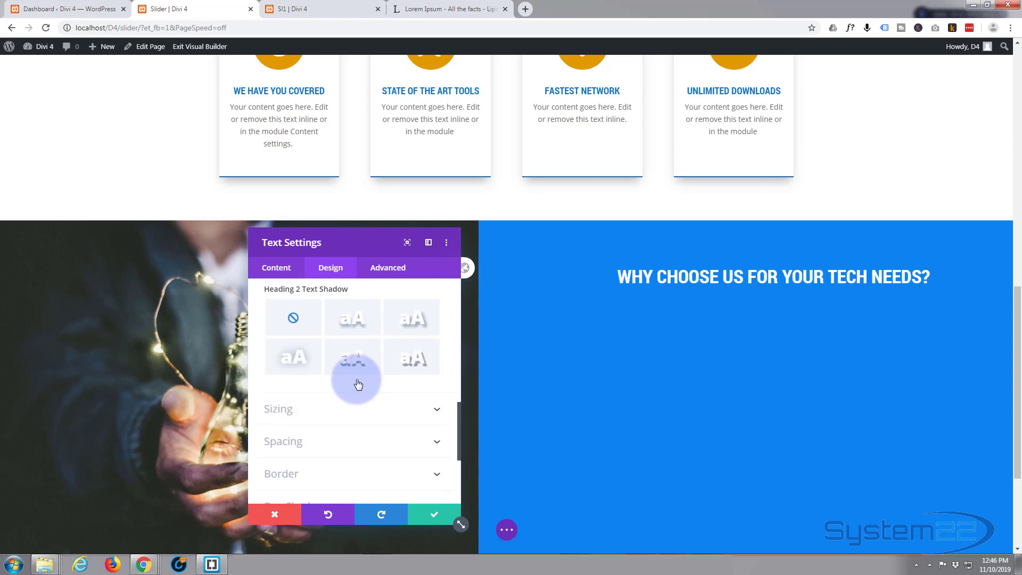
{"action": "left_click", "coordinate": [357, 365]}
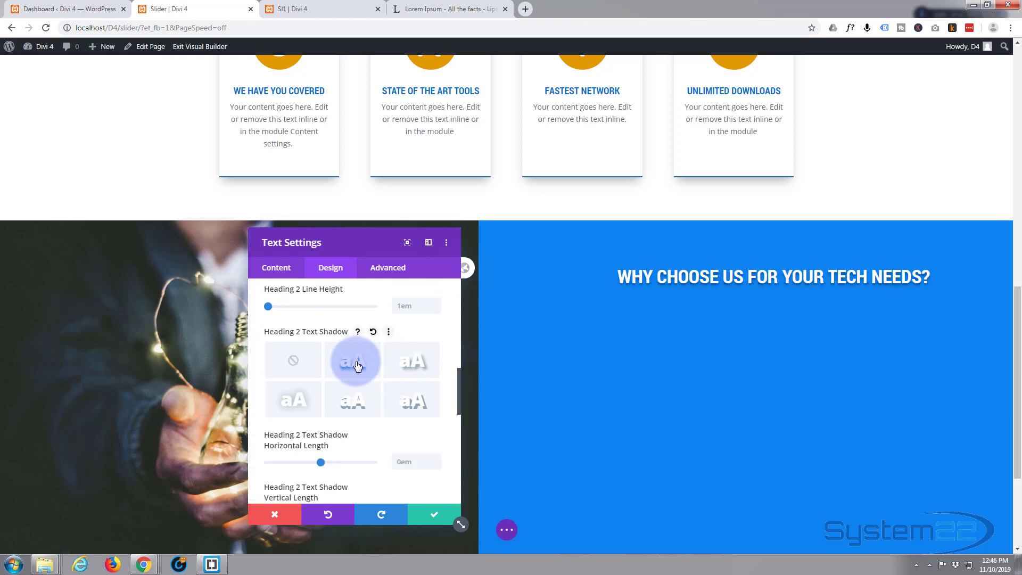
{"action": "left_click", "coordinate": [405, 365]}
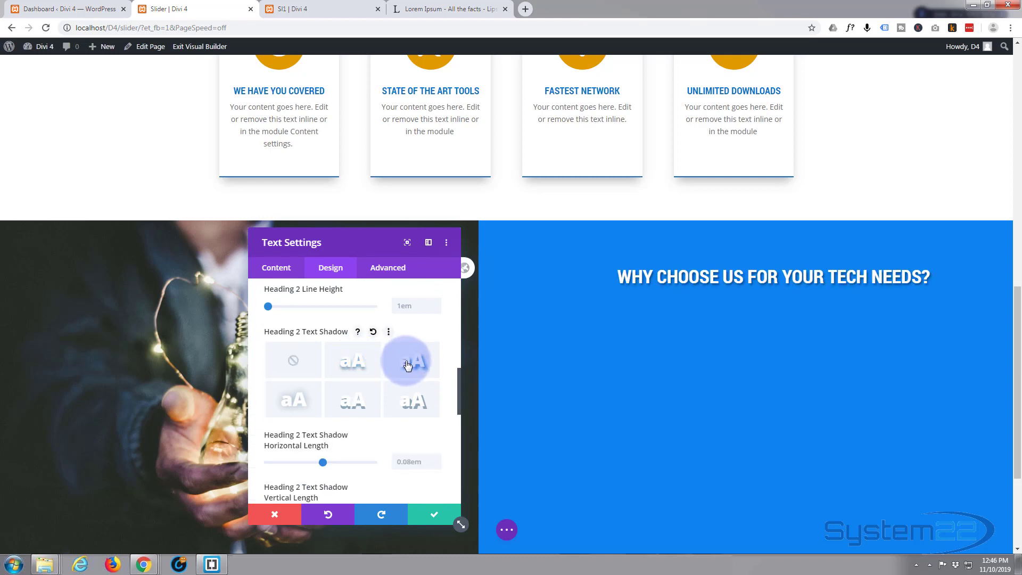
{"action": "left_click", "coordinate": [352, 400]}
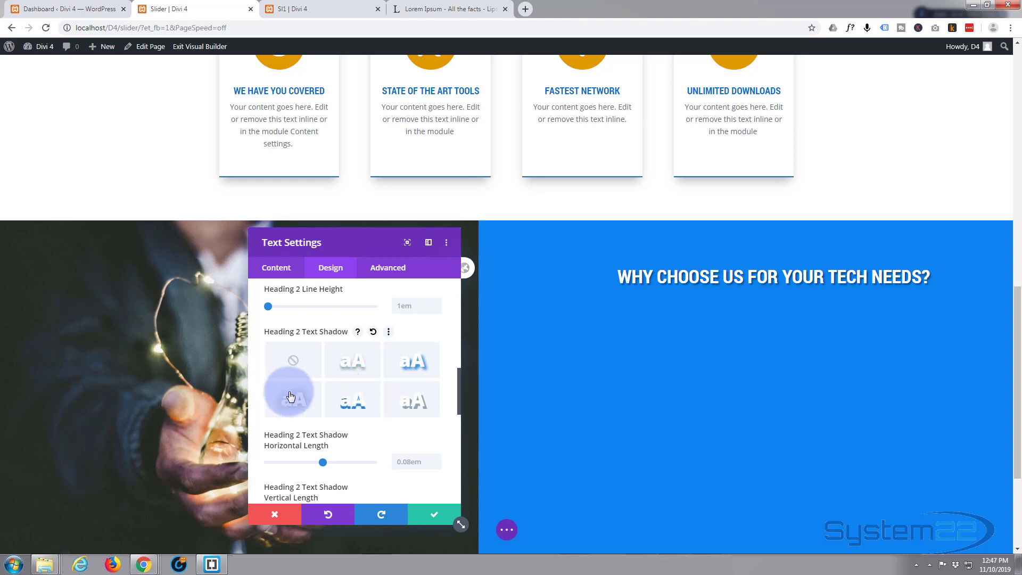
Step: Replace the heading text in the blue column with "planet wide service" and save the text module
{"action": "left_click", "coordinate": [284, 268]}
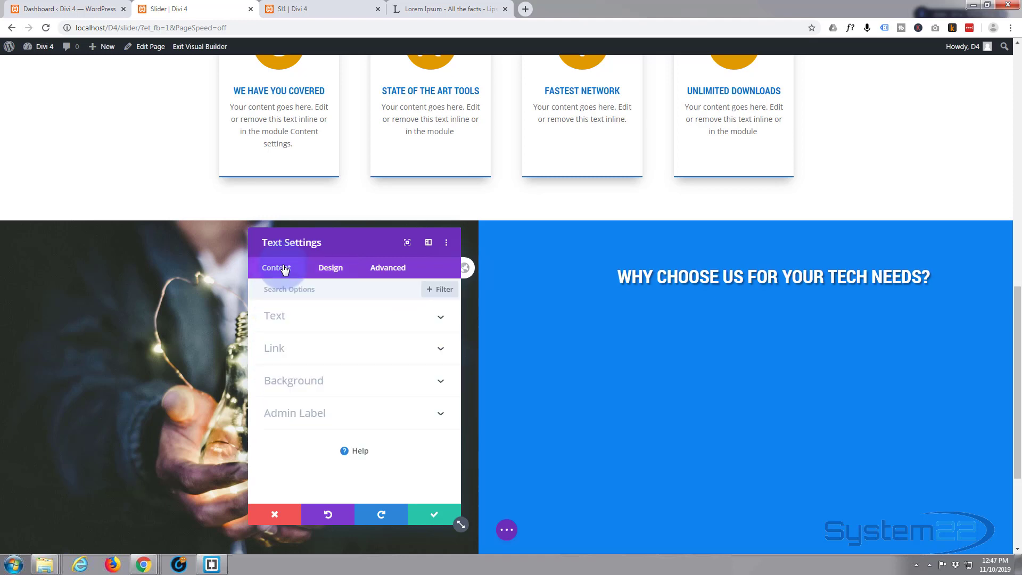
{"action": "left_click", "coordinate": [346, 318]}
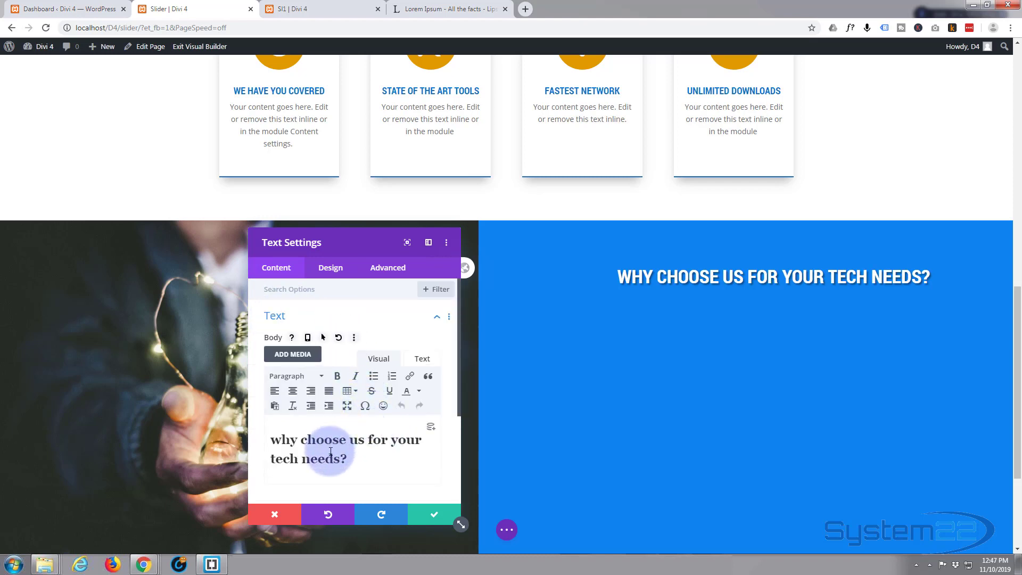
{"action": "left_click_drag", "start_coordinate": [353, 462], "coordinate": [260, 426]}
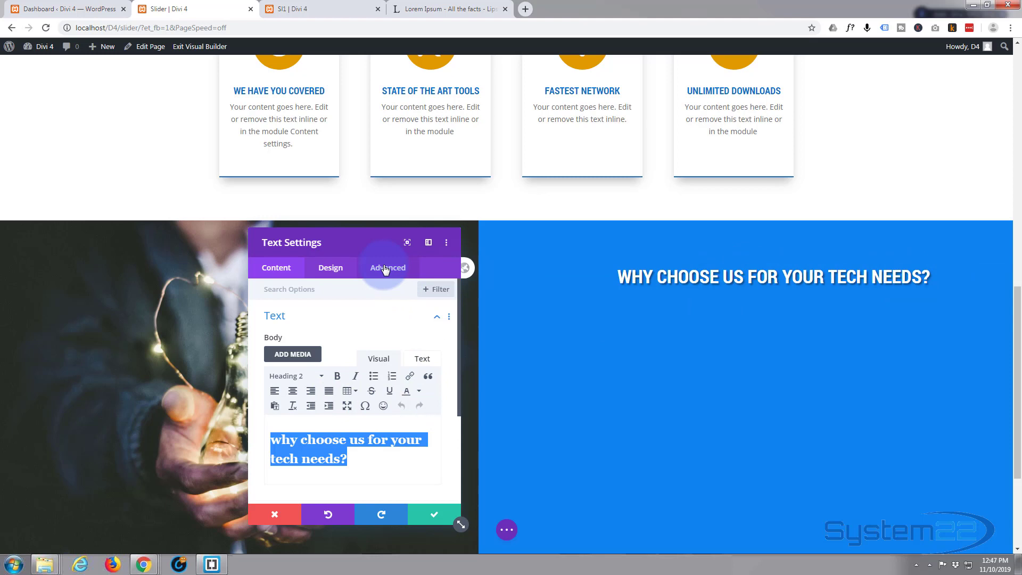
{"action": "type", "text": "plane"}
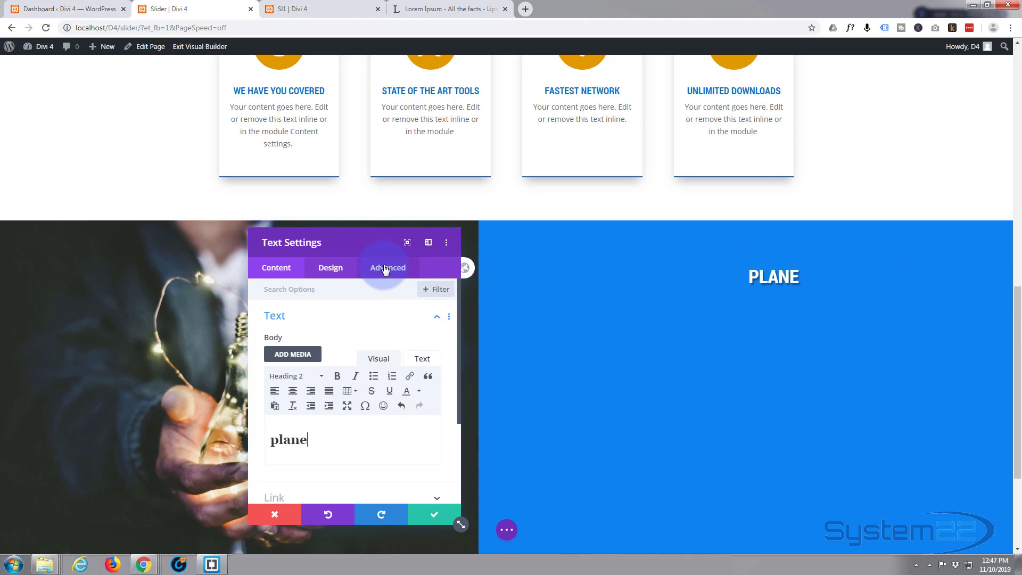
{"action": "type", "text": "t wide se"}
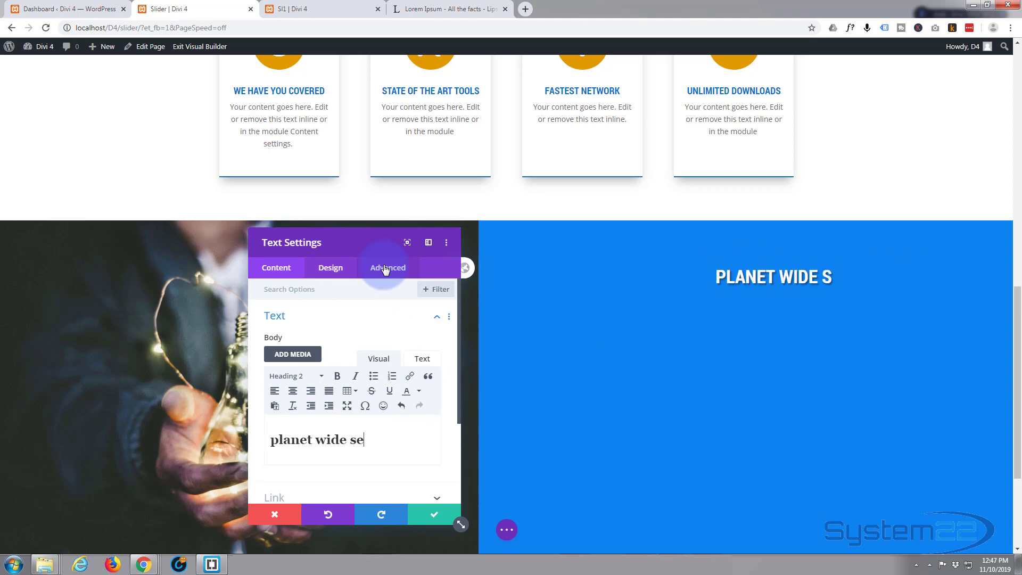
{"action": "type", "text": "rvice"}
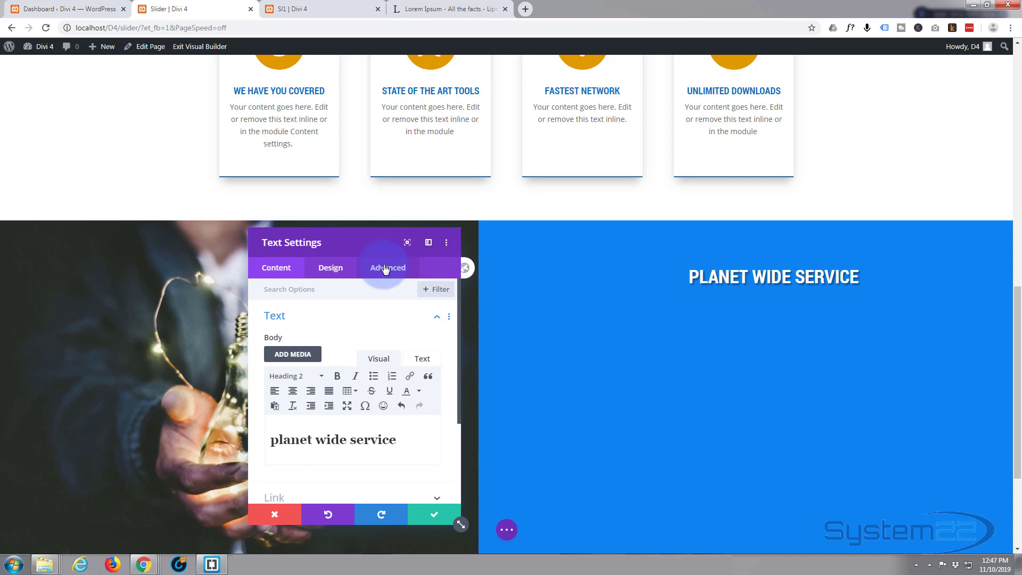
{"action": "left_click", "coordinate": [435, 517]}
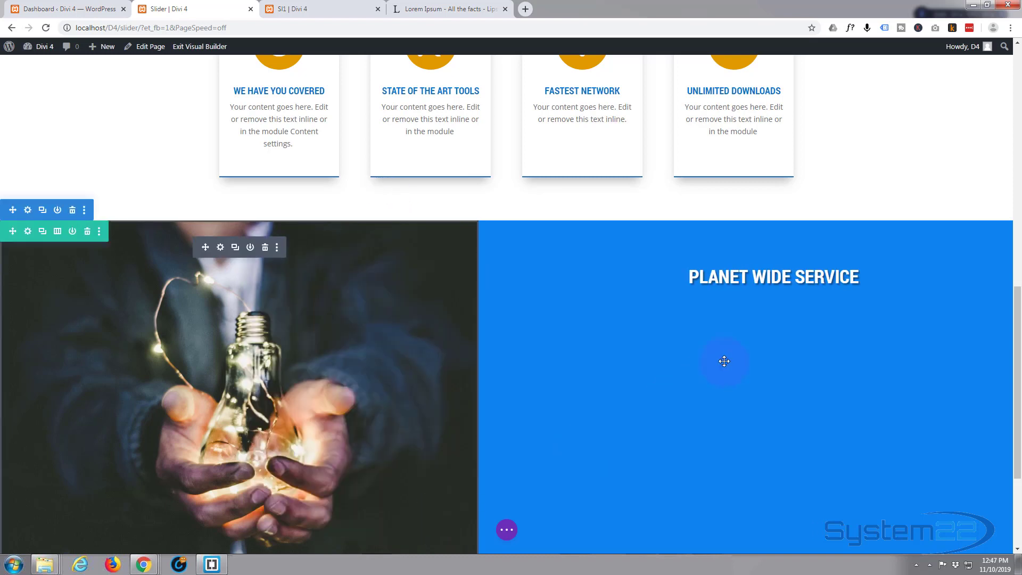
Step: Insert a Call To Action module directly beneath the Planet Wide Service heading in the blue column
{"action": "mouse_move", "coordinate": [776, 287]}
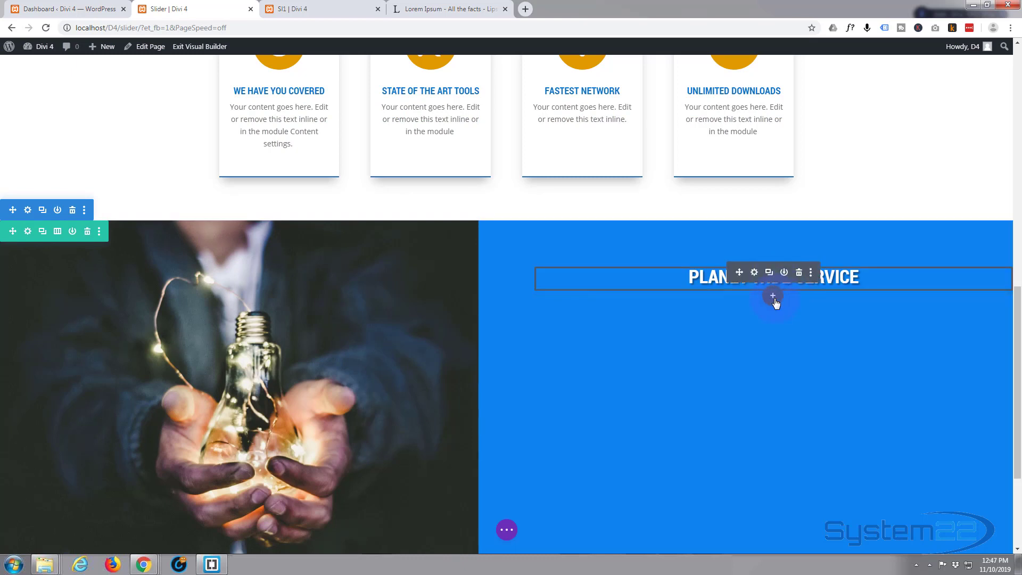
{"action": "left_click", "coordinate": [774, 297]}
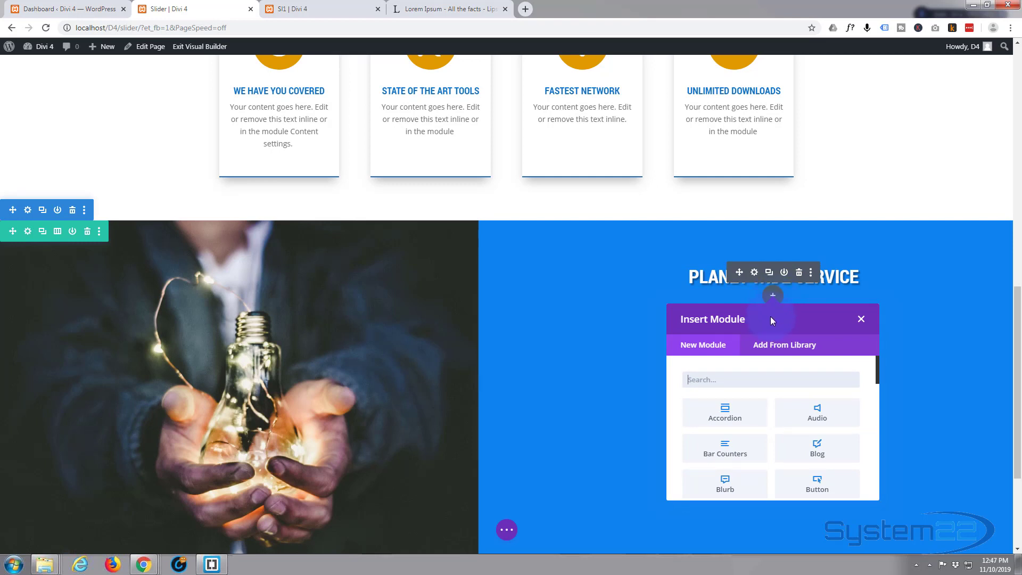
{"action": "scroll", "coordinate": [726, 421], "scroll_direction": "down", "scroll_amount": 2}
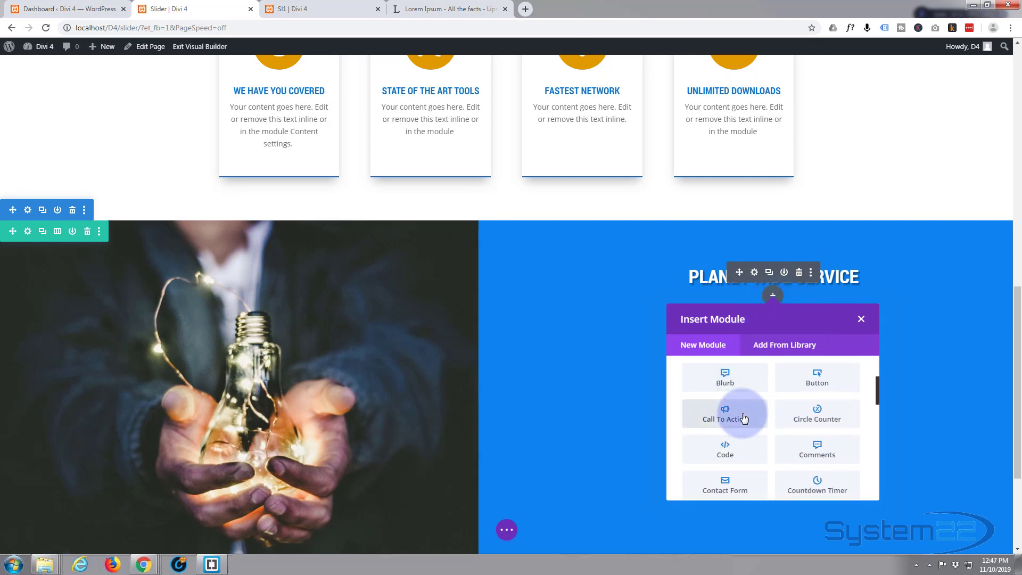
{"action": "scroll", "coordinate": [720, 426], "scroll_direction": "down", "scroll_amount": 1}
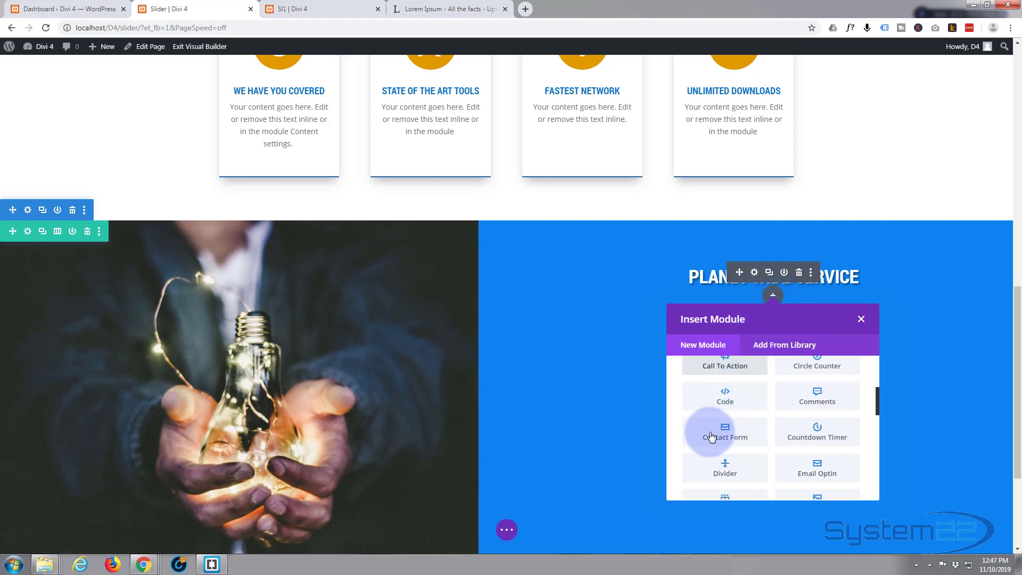
{"action": "left_click", "coordinate": [711, 370]}
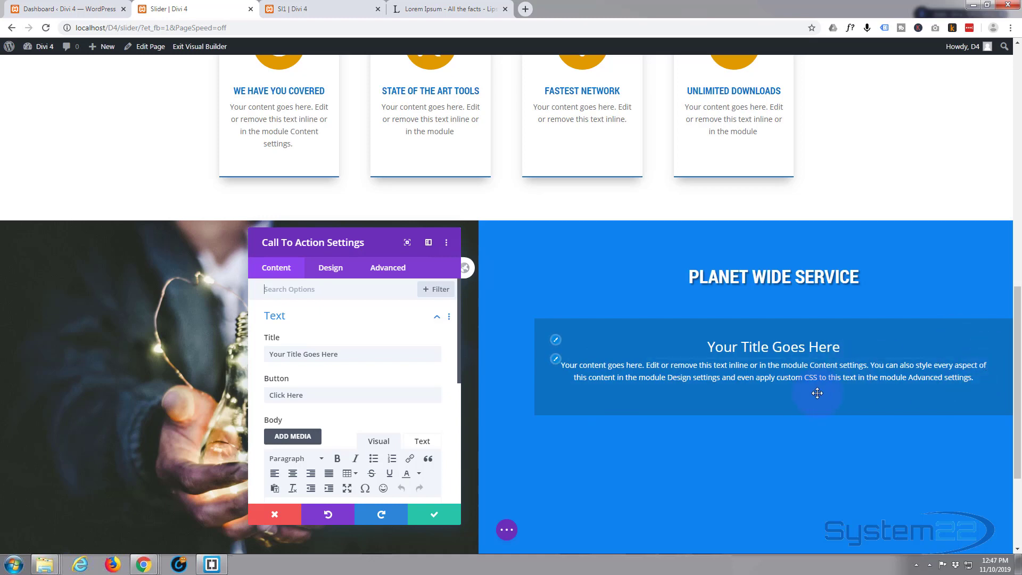
Step: Switch to the Lorem Ipsum site, generate 5 paragraphs of placeholder text and copy the first paragraph
{"action": "left_click", "coordinate": [308, 9]}
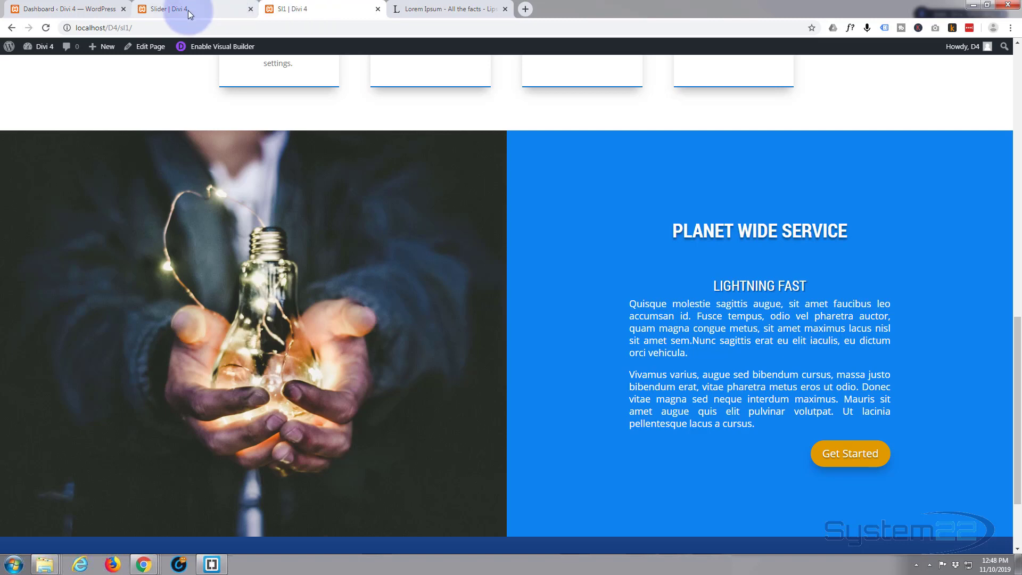
{"action": "left_click", "coordinate": [436, 9]}
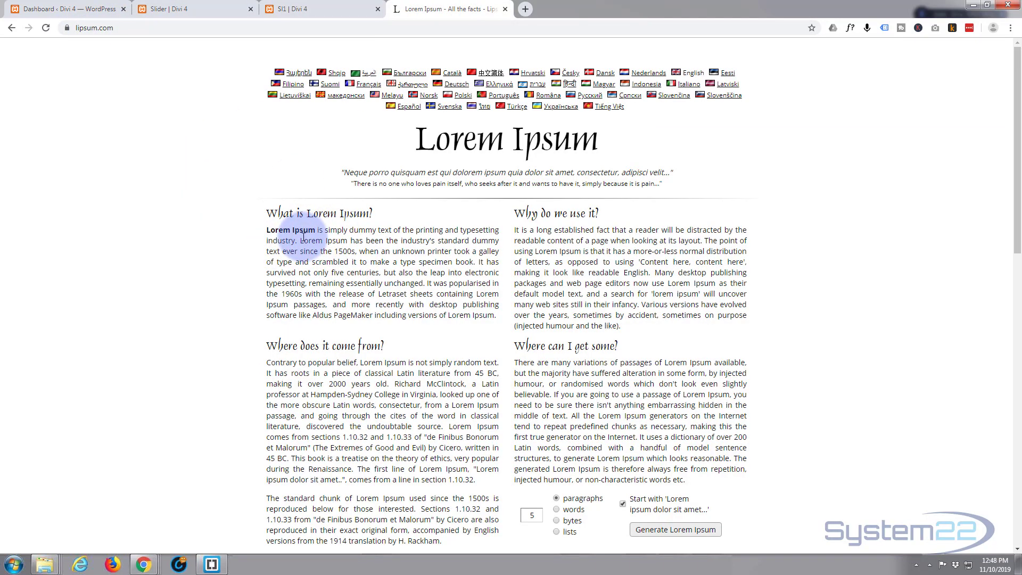
{"action": "scroll", "coordinate": [306, 238], "scroll_direction": "down", "scroll_amount": 5}
{"action": "scroll", "coordinate": [306, 238], "scroll_direction": "down", "scroll_amount": 1}
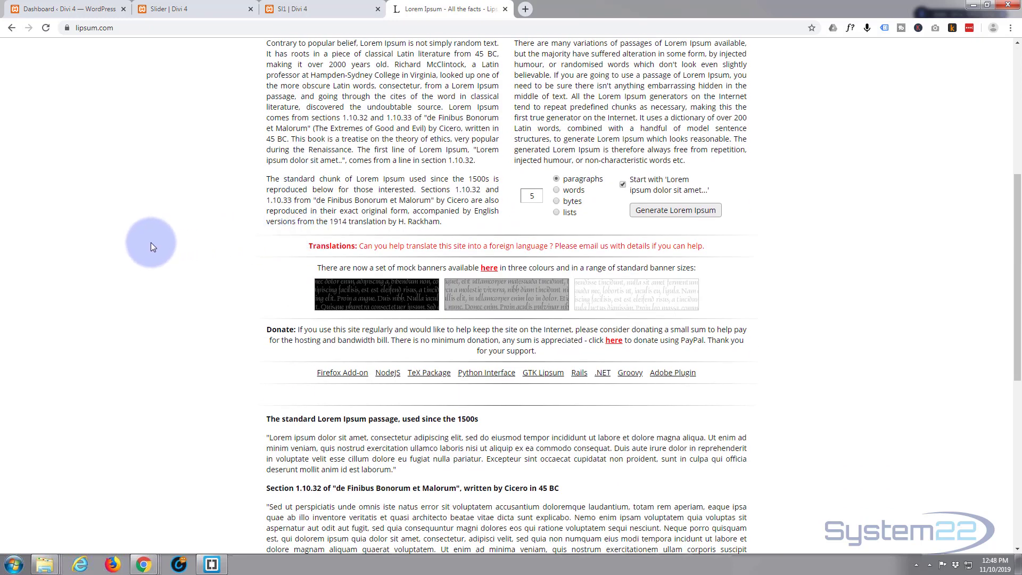
{"action": "scroll", "coordinate": [265, 214], "scroll_direction": "up", "scroll_amount": 1}
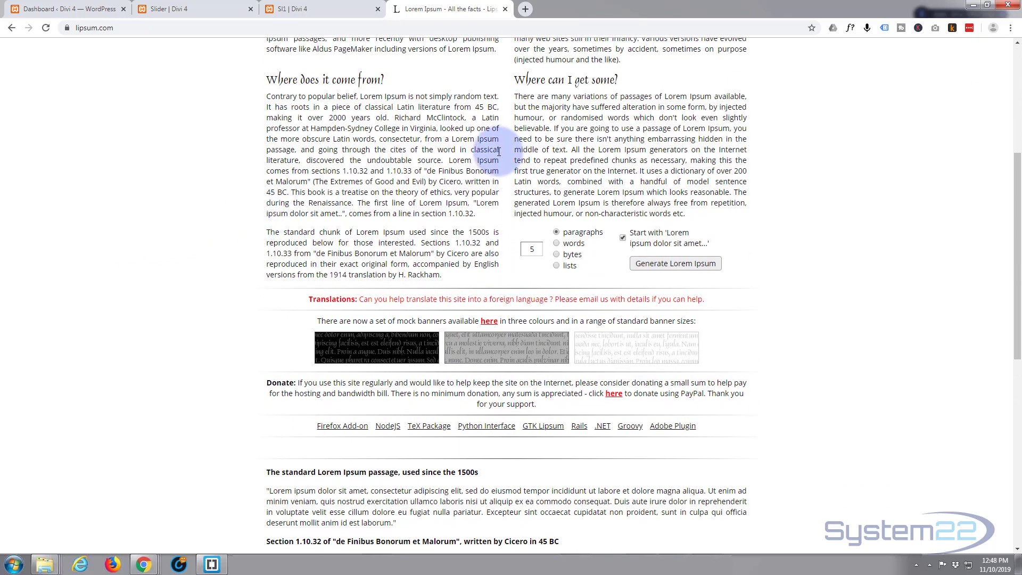
{"action": "left_click", "coordinate": [666, 263]}
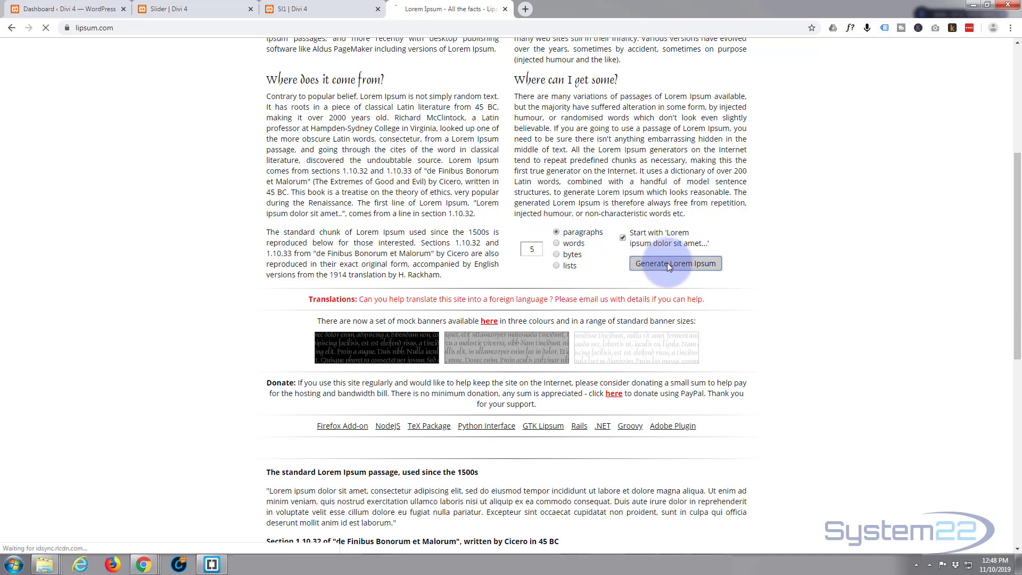
{"action": "scroll", "coordinate": [426, 246], "scroll_direction": "down", "scroll_amount": 1}
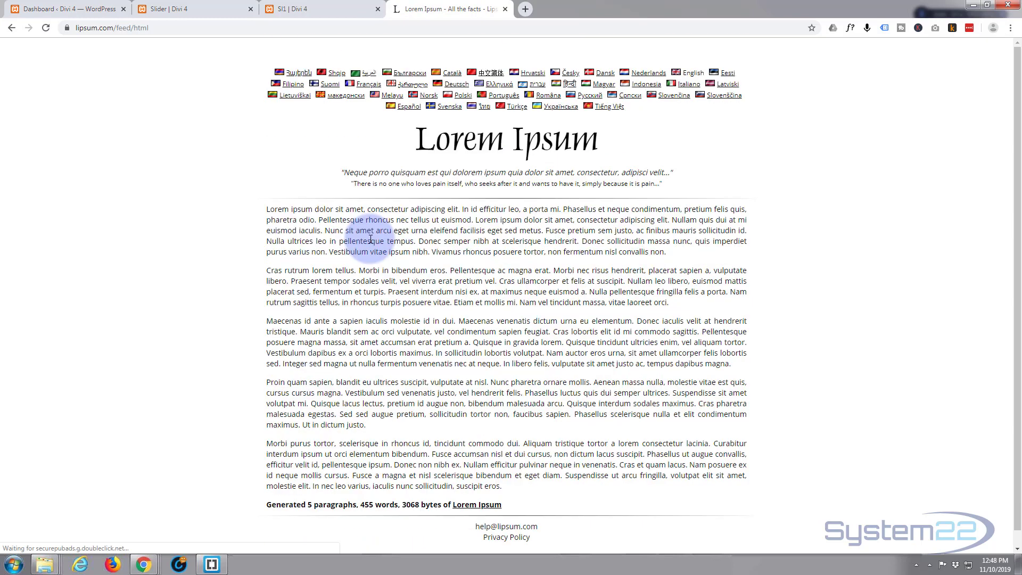
{"action": "left_click_drag", "start_coordinate": [266, 214], "coordinate": [670, 253]}
{"action": "key", "text": "ctrl+c"}
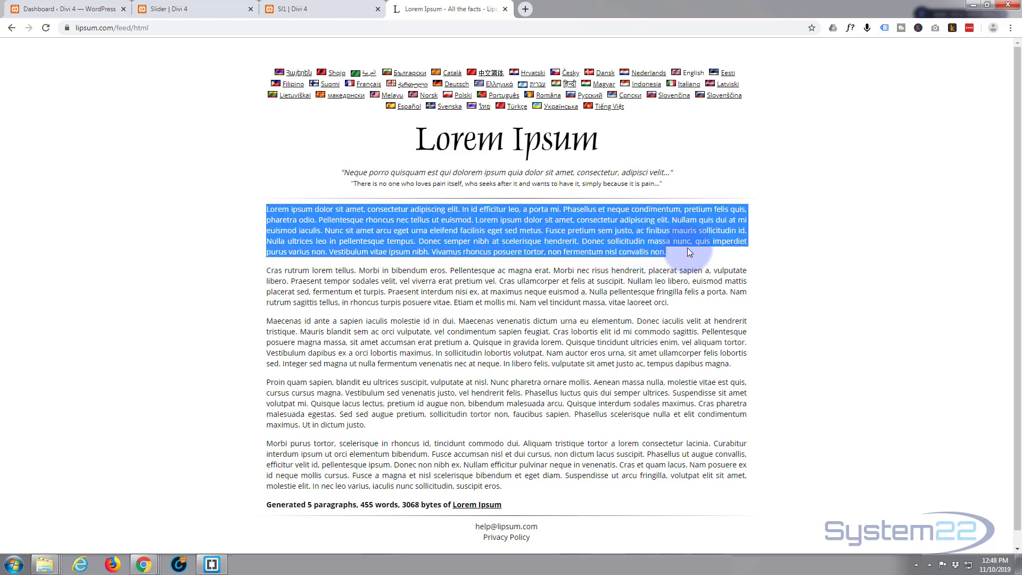
Step: Return to the Slider page and replace the call to action's default body text with the copied Lorem Ipsum paragraph
{"action": "left_click", "coordinate": [186, 9]}
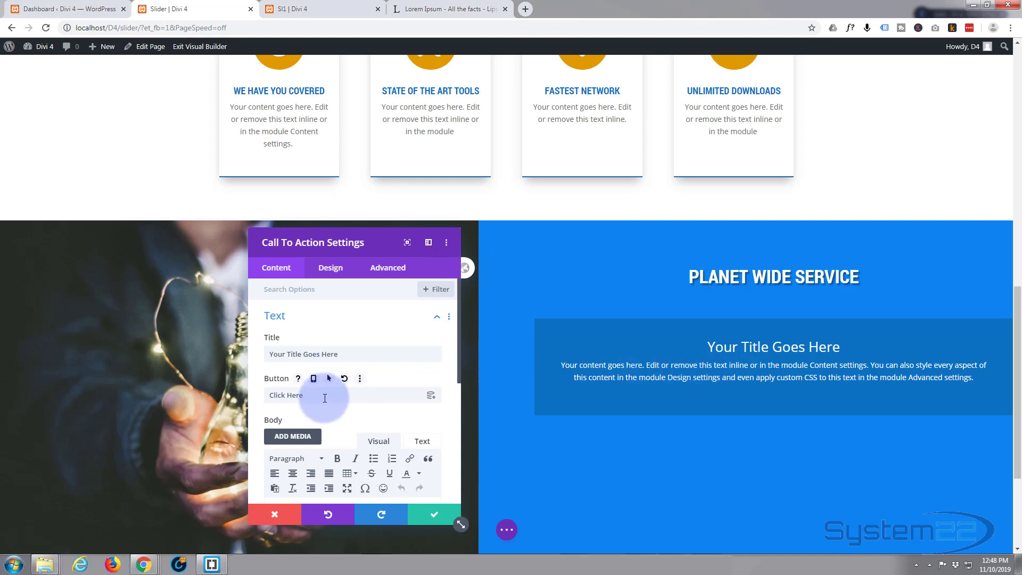
{"action": "scroll", "coordinate": [320, 391], "scroll_direction": "down", "scroll_amount": 3}
{"action": "left_click_drag", "start_coordinate": [272, 354], "coordinate": [409, 430]}
{"action": "key", "text": "ctrl+v"}
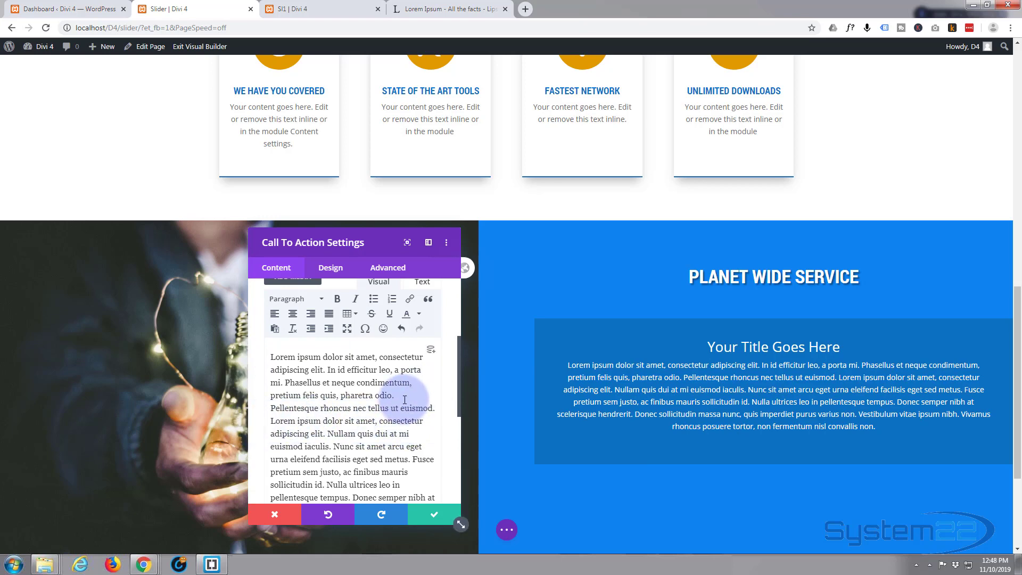
Step: Split the call to action's body text so a second paragraph starts at "Nullam quis dui"
{"action": "left_click", "coordinate": [403, 399]}
{"action": "key", "text": "BackSpace"}
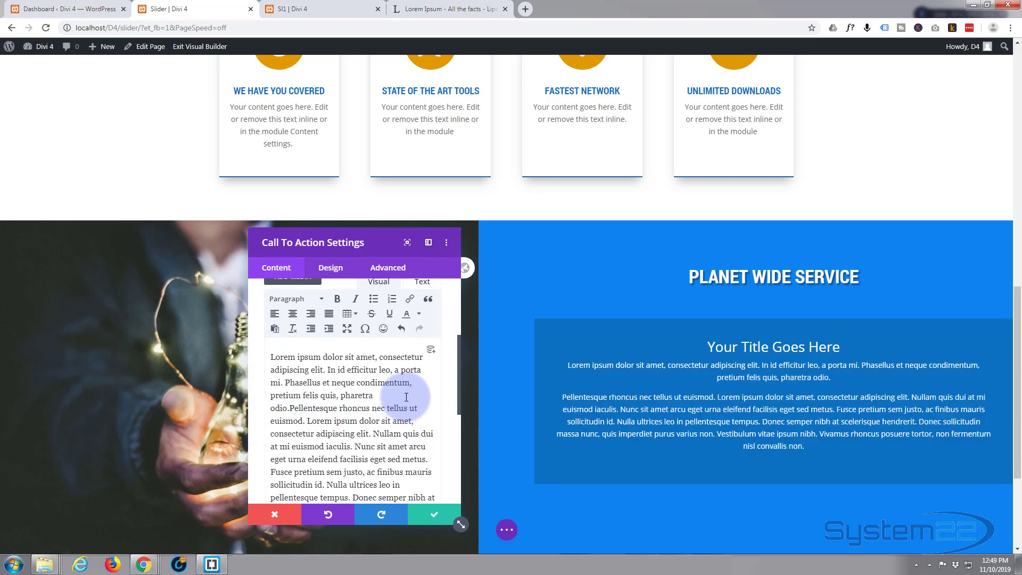
{"action": "scroll", "coordinate": [404, 422], "scroll_direction": "down", "scroll_amount": 1}
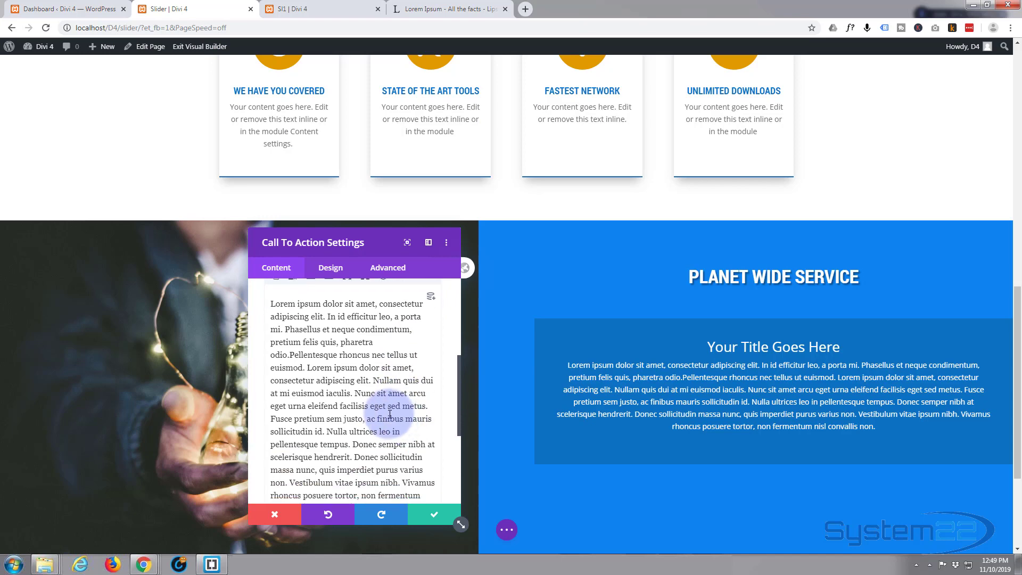
{"action": "left_click", "coordinate": [373, 380]}
{"action": "key", "text": "Return"}
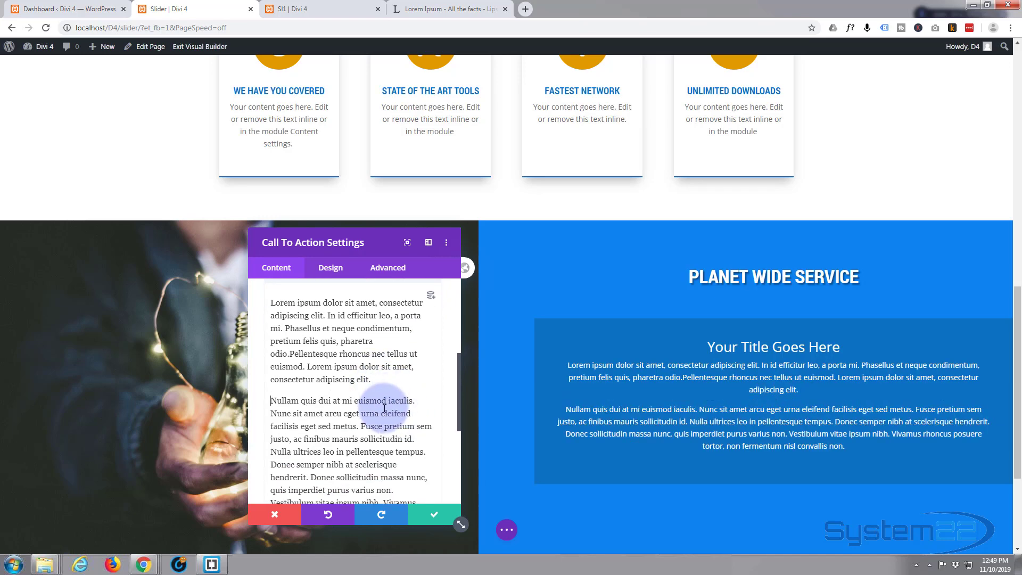
Step: Delete the end of the body text from "Donec sollicitudin massa nunc" onward, including the empty paragraph it leaves
{"action": "scroll", "coordinate": [362, 394], "scroll_direction": "down", "scroll_amount": 2}
{"action": "left_click", "coordinate": [311, 373]}
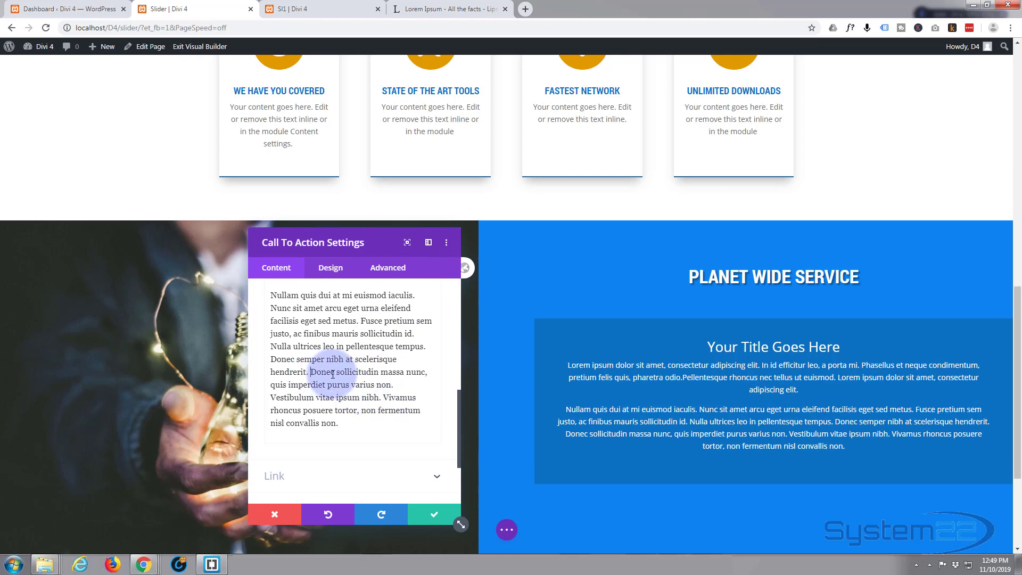
{"action": "key", "text": "Return"}
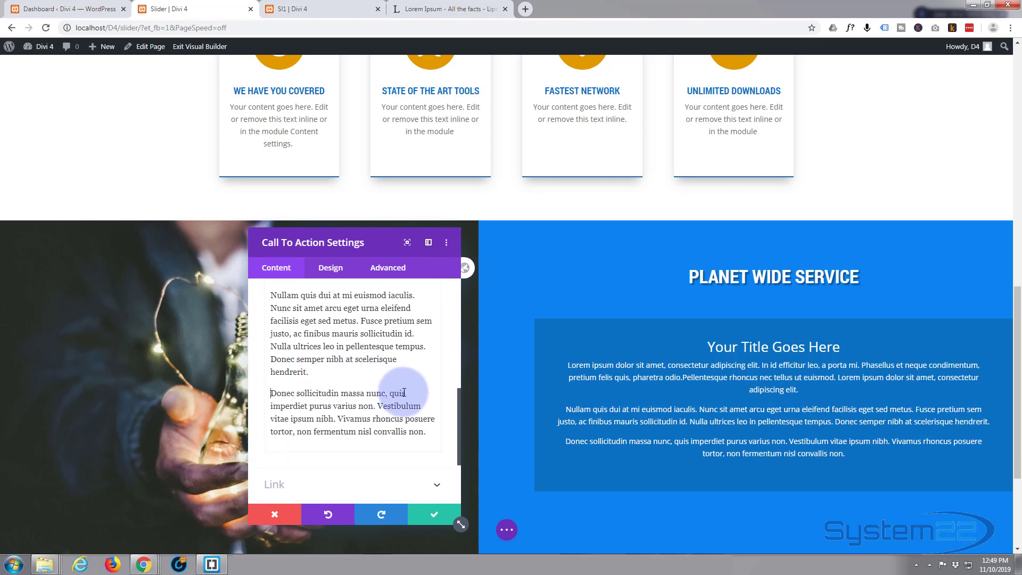
{"action": "left_click_drag", "start_coordinate": [271, 393], "coordinate": [426, 437]}
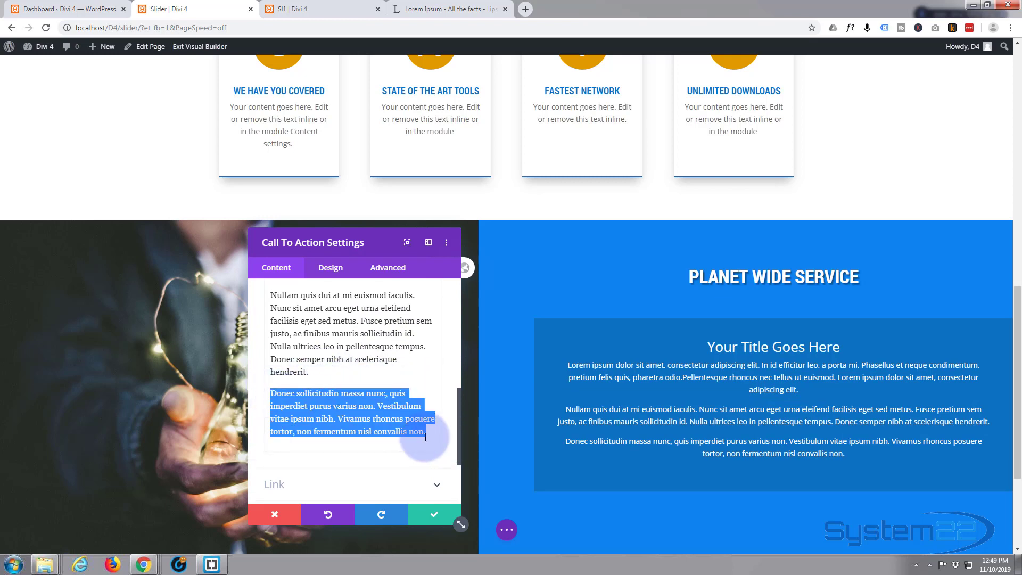
{"action": "key", "text": "BackSpace"}
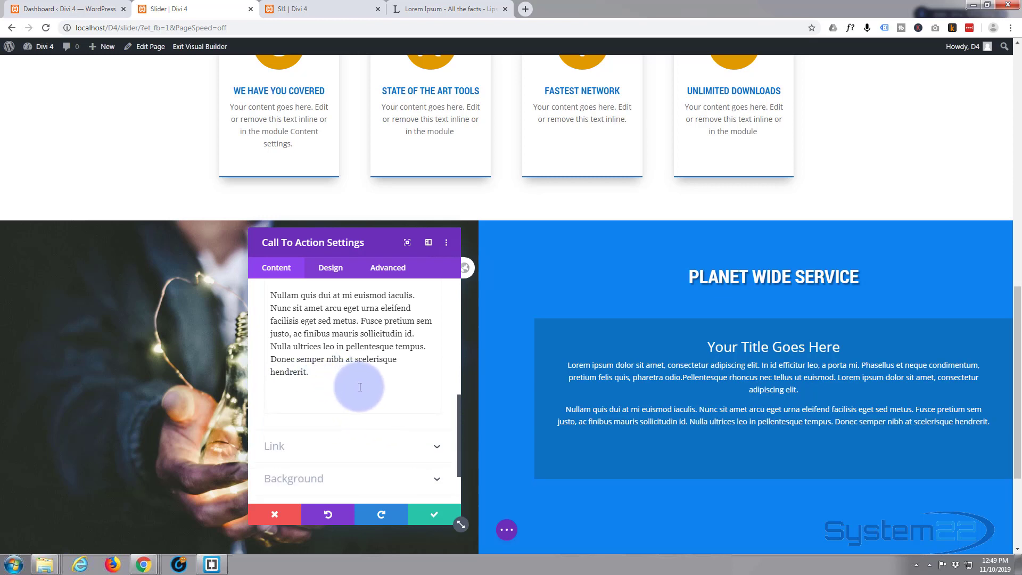
{"action": "key", "text": "BackSpace"}
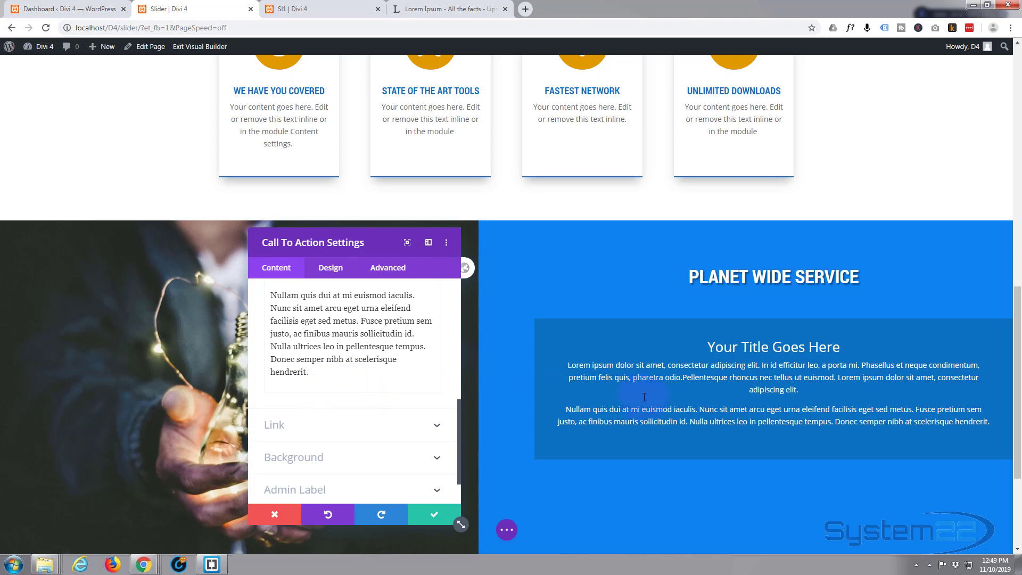
Step: Remove the background colour from the Call To Action module
{"action": "left_click", "coordinate": [311, 459]}
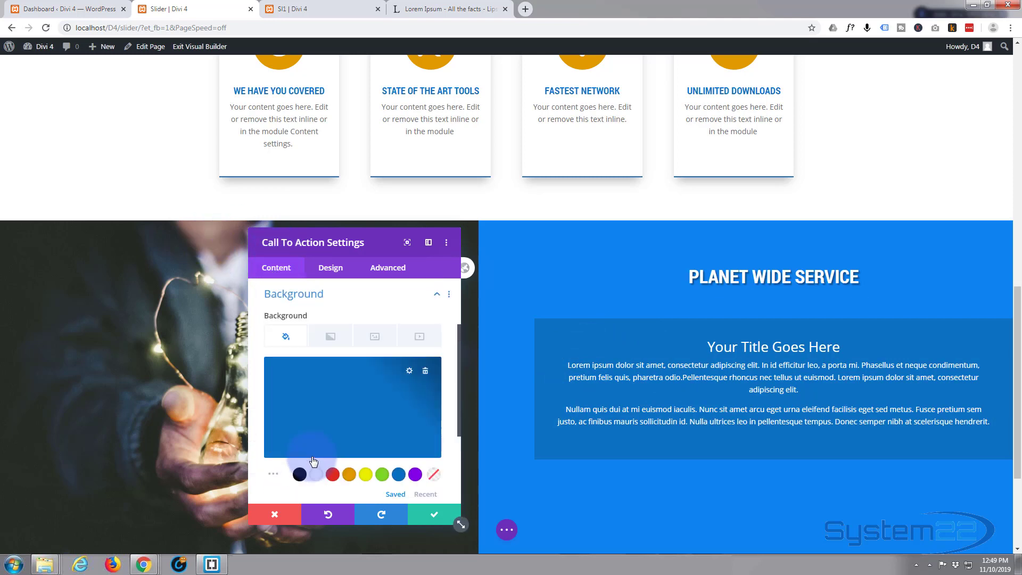
{"action": "left_click", "coordinate": [426, 374]}
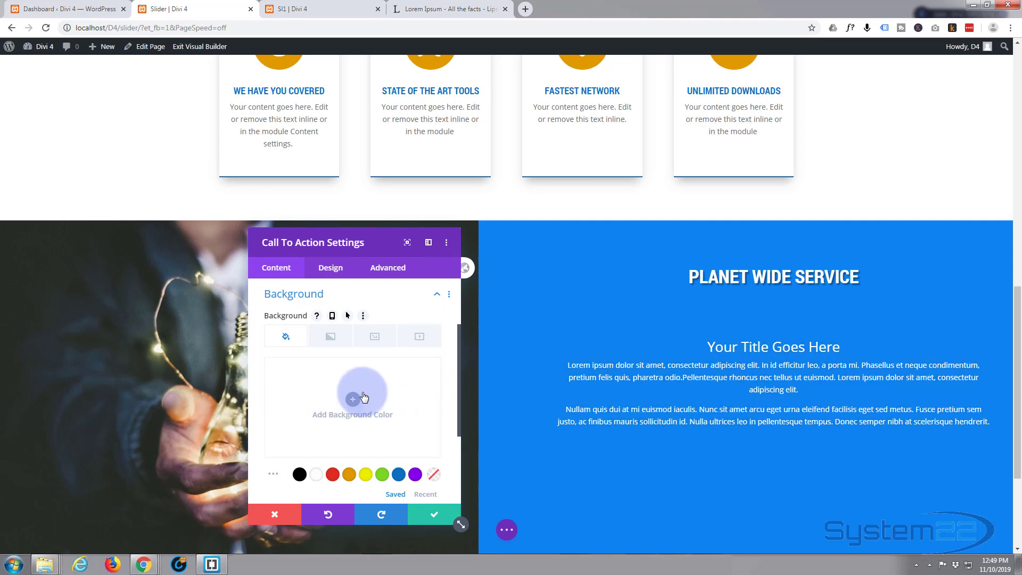
{"action": "scroll", "coordinate": [364, 397], "scroll_direction": "up", "scroll_amount": 3}
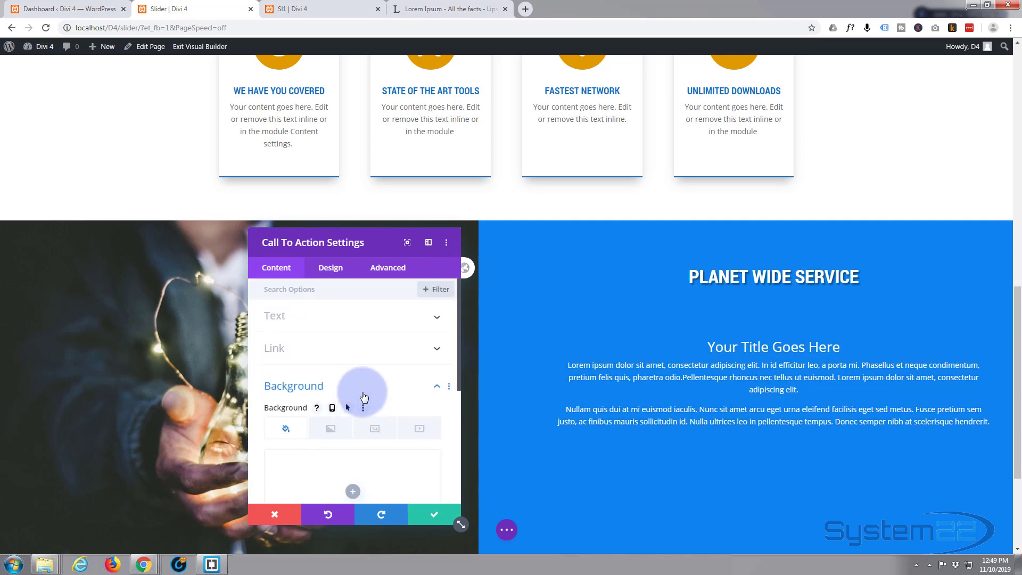
Step: Check the call to action's title on the finished example page and set the title on the Slider page to "lightning fast!"
{"action": "left_click", "coordinate": [338, 318]}
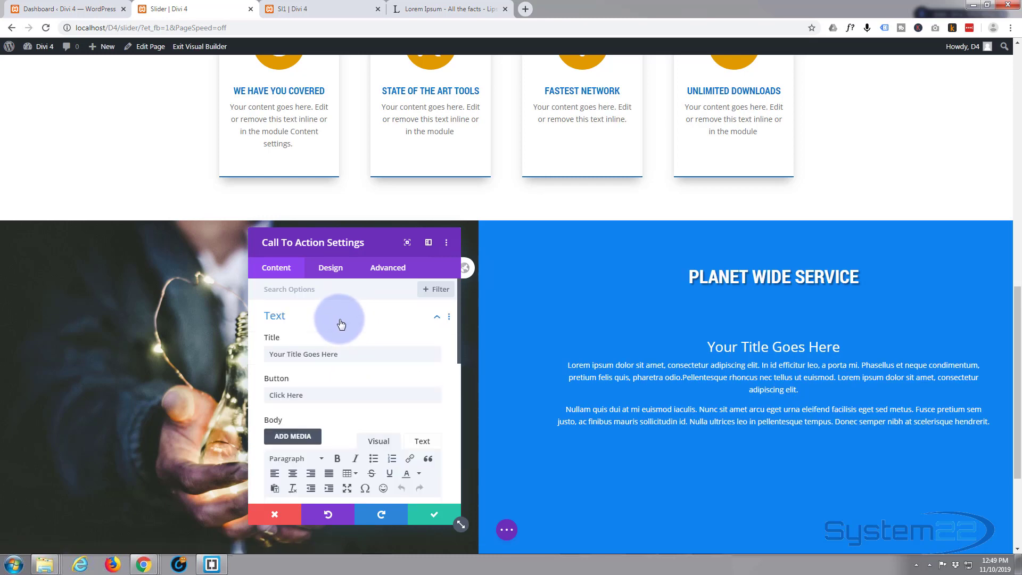
{"action": "left_click", "coordinate": [331, 9]}
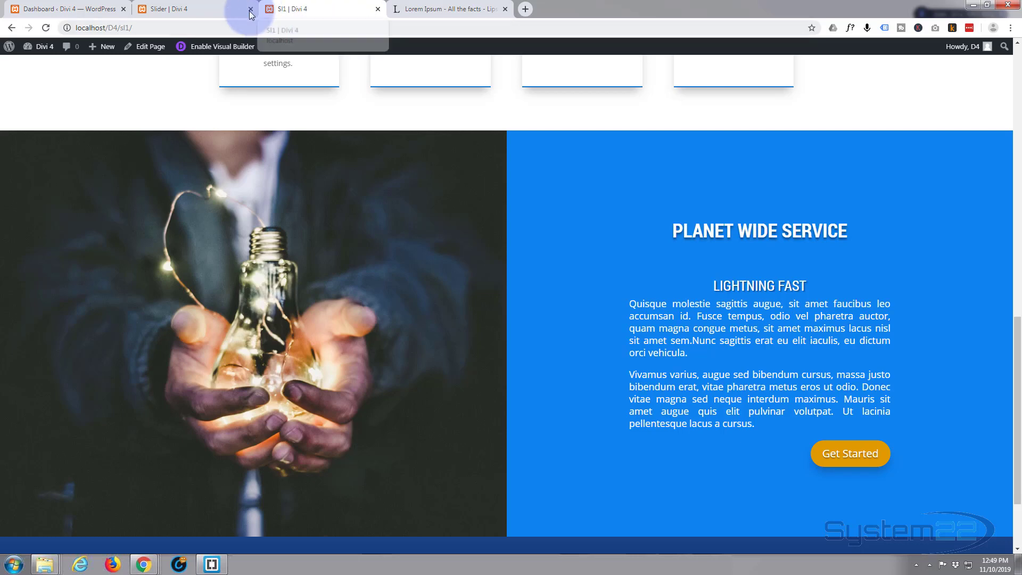
{"action": "left_click", "coordinate": [193, 11]}
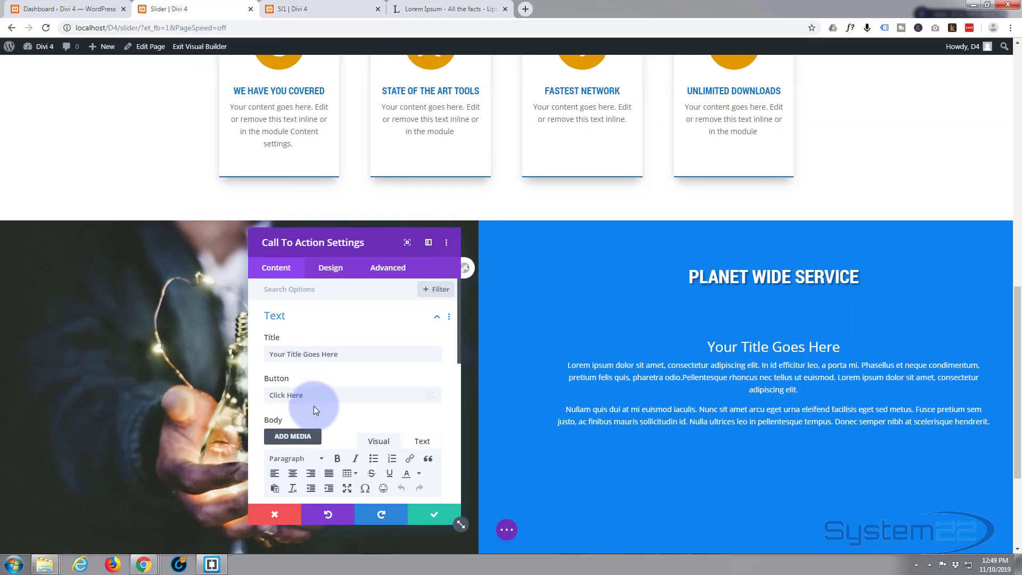
{"action": "left_click_drag", "start_coordinate": [346, 354], "coordinate": [250, 350]}
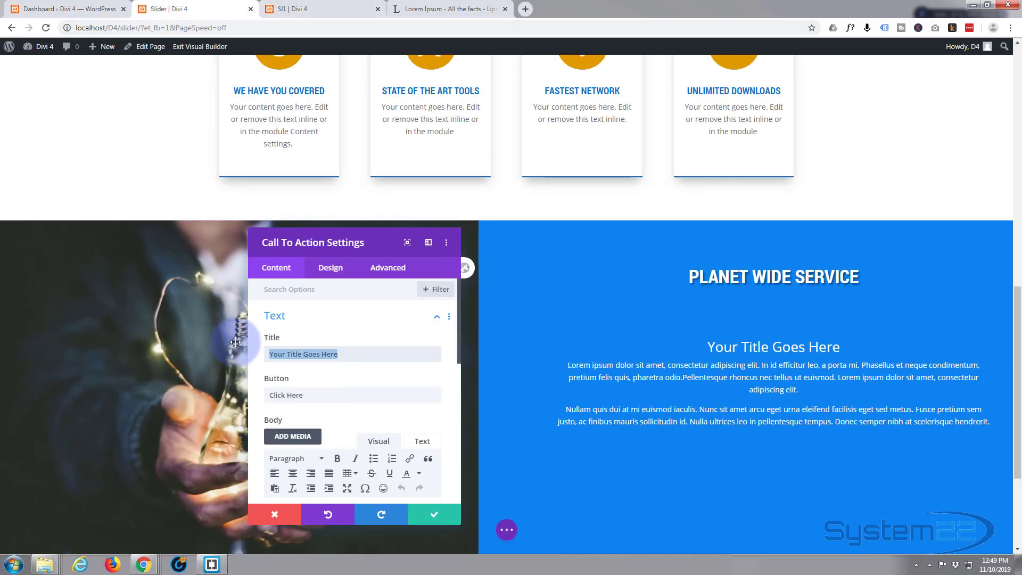
{"action": "type", "text": "I"}
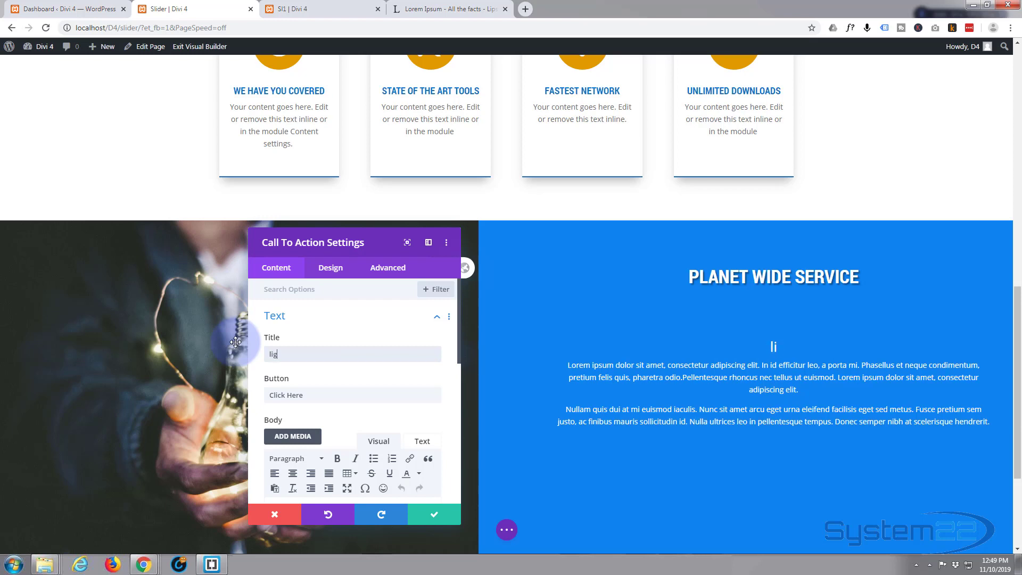
{"action": "type", "text": "ightning "}
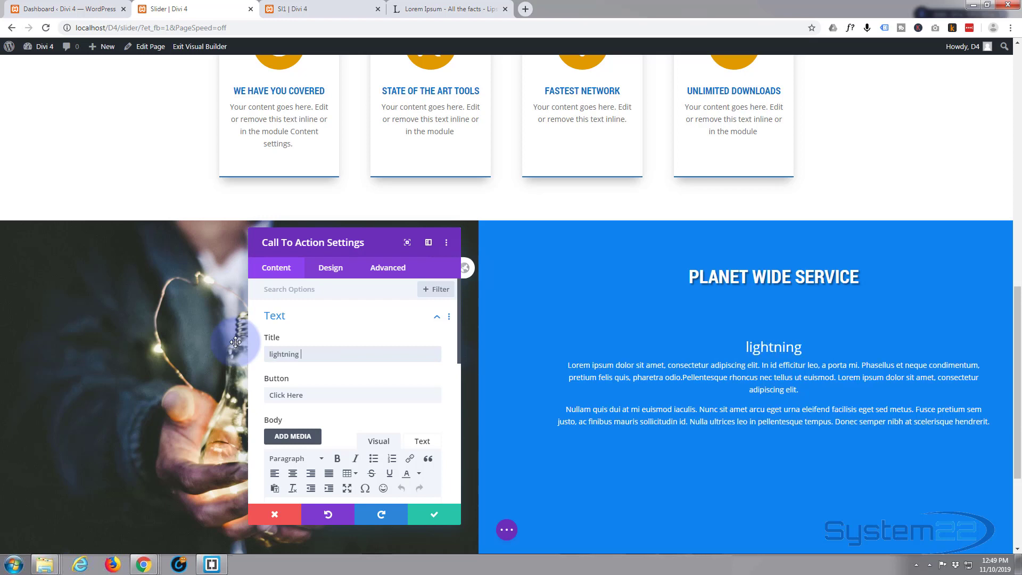
{"action": "type", "text": "fast"}
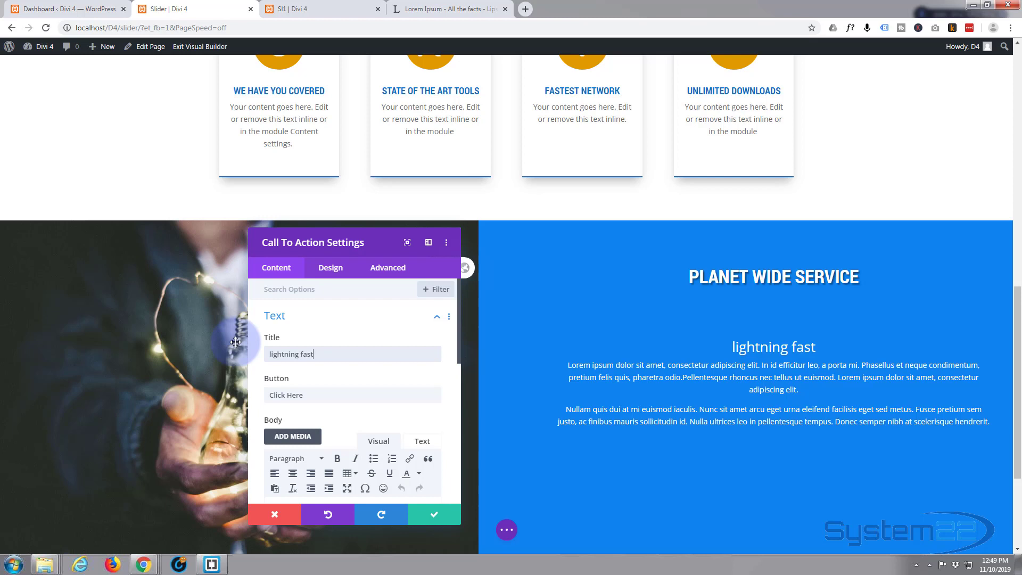
{"action": "type", "text": "!"}
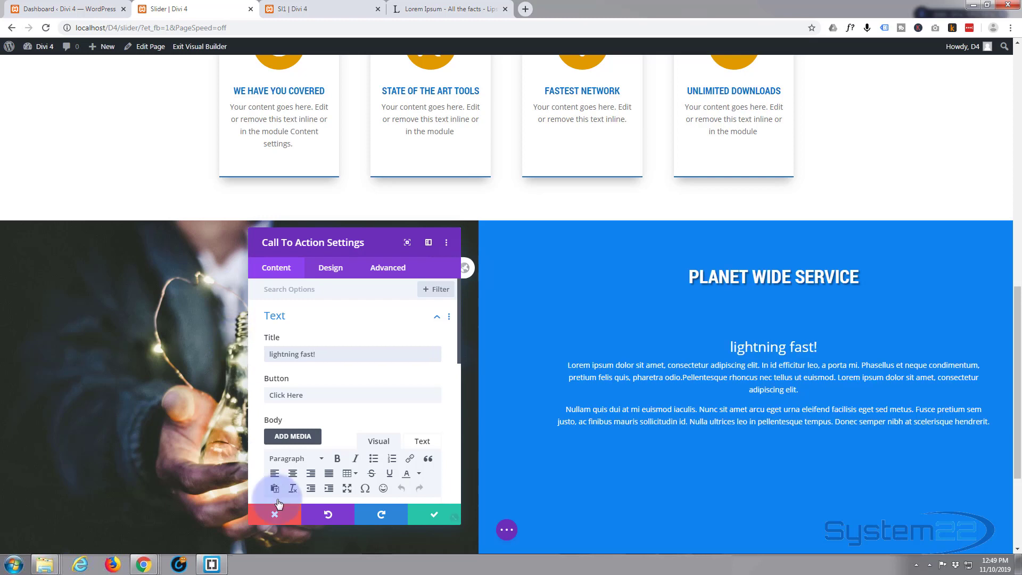
Step: Set the call to action's title font to Roboto Condensed, keeping the Regular weight
{"action": "scroll", "coordinate": [347, 383], "scroll_direction": "down", "scroll_amount": 1}
{"action": "scroll", "coordinate": [347, 378], "scroll_direction": "down", "scroll_amount": 6}
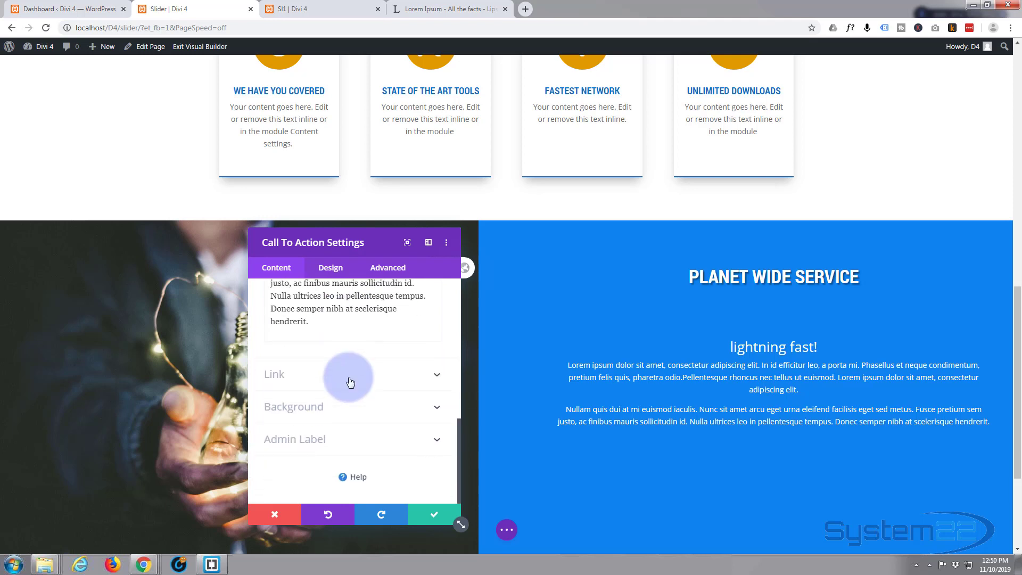
{"action": "left_click", "coordinate": [331, 268]}
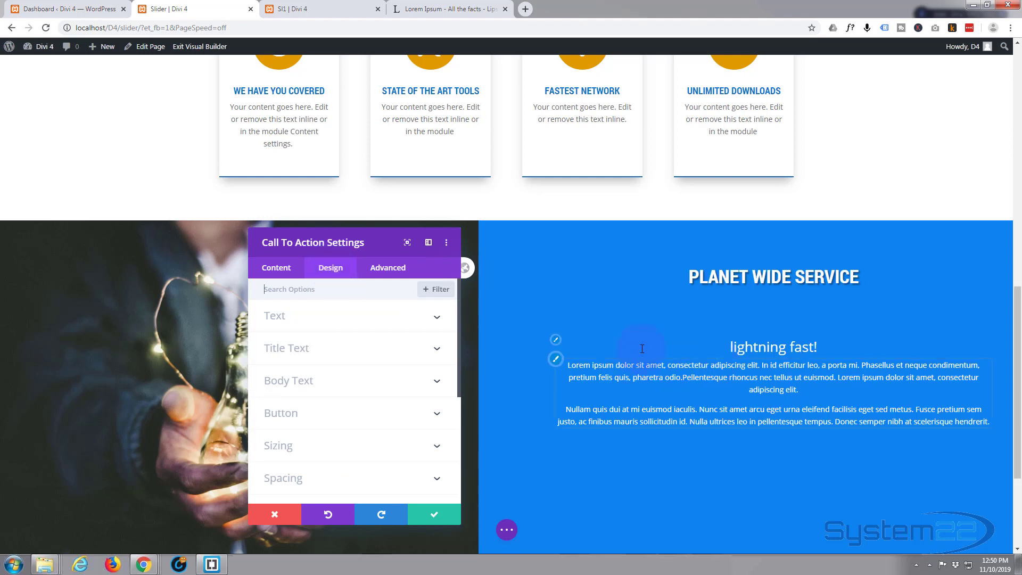
{"action": "left_click", "coordinate": [556, 341]}
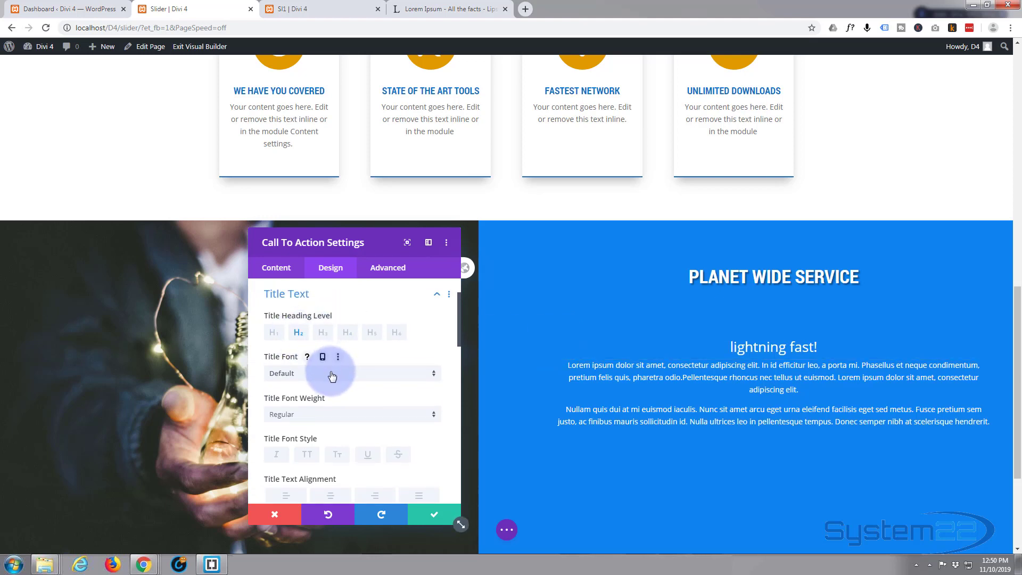
{"action": "scroll", "coordinate": [332, 377], "scroll_direction": "down", "scroll_amount": 1}
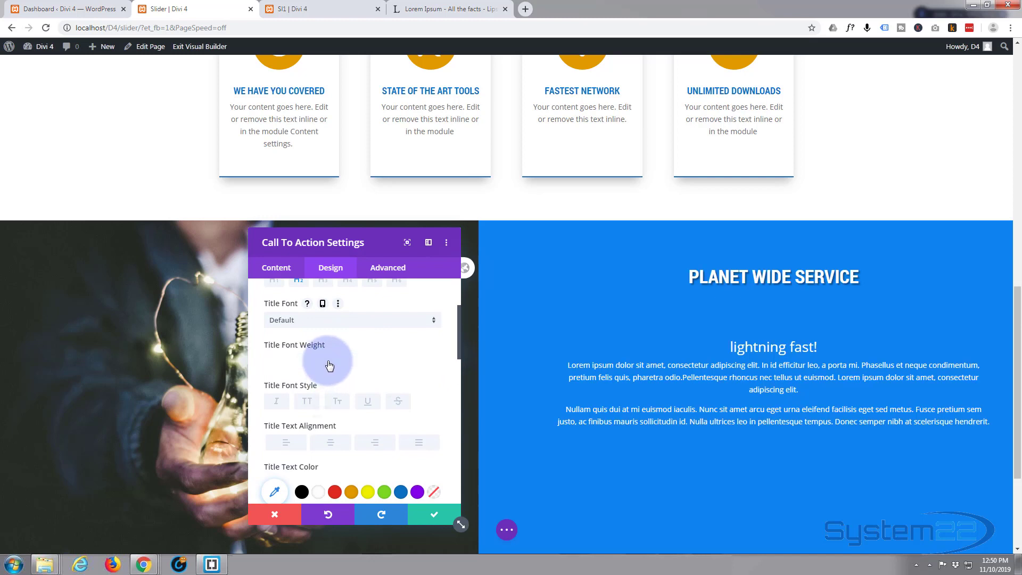
{"action": "left_click", "coordinate": [330, 365]}
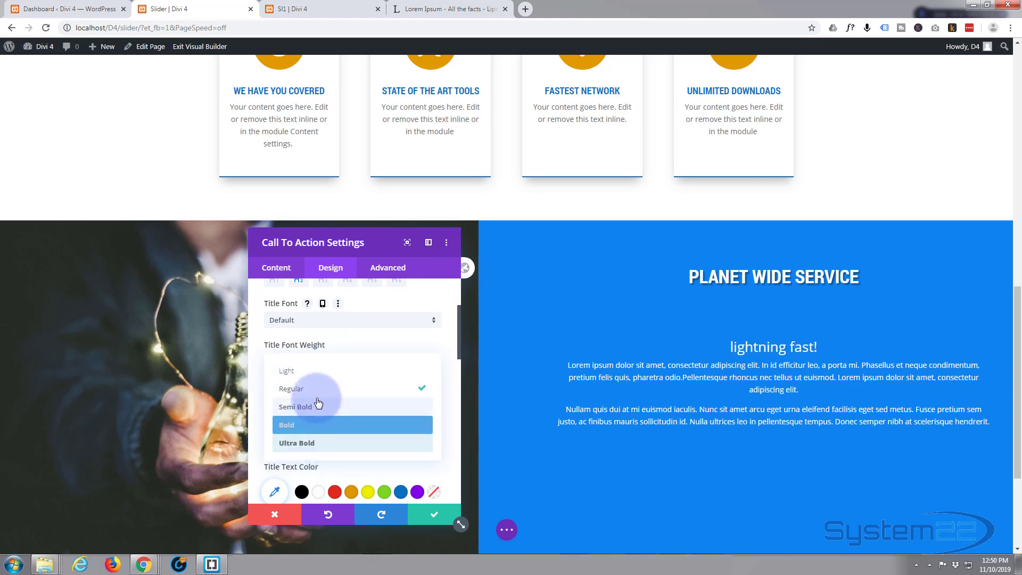
{"action": "left_click", "coordinate": [367, 345]}
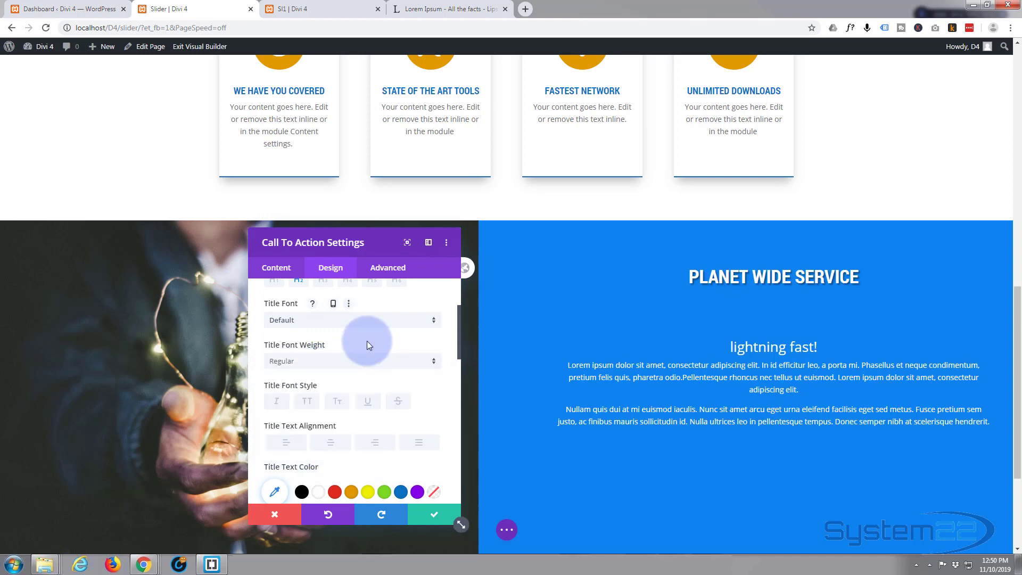
{"action": "left_click", "coordinate": [348, 321]}
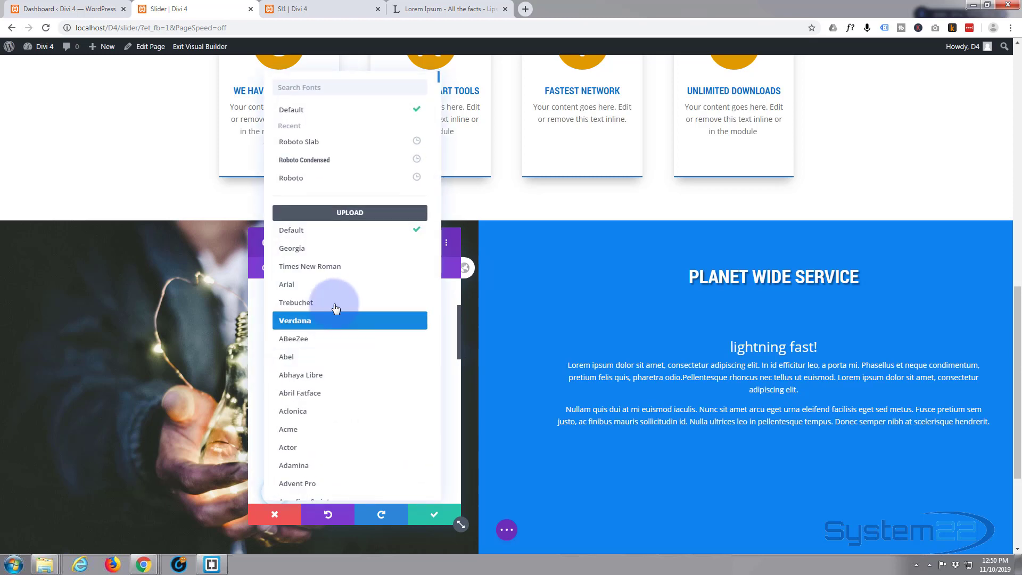
{"action": "left_click", "coordinate": [327, 166]}
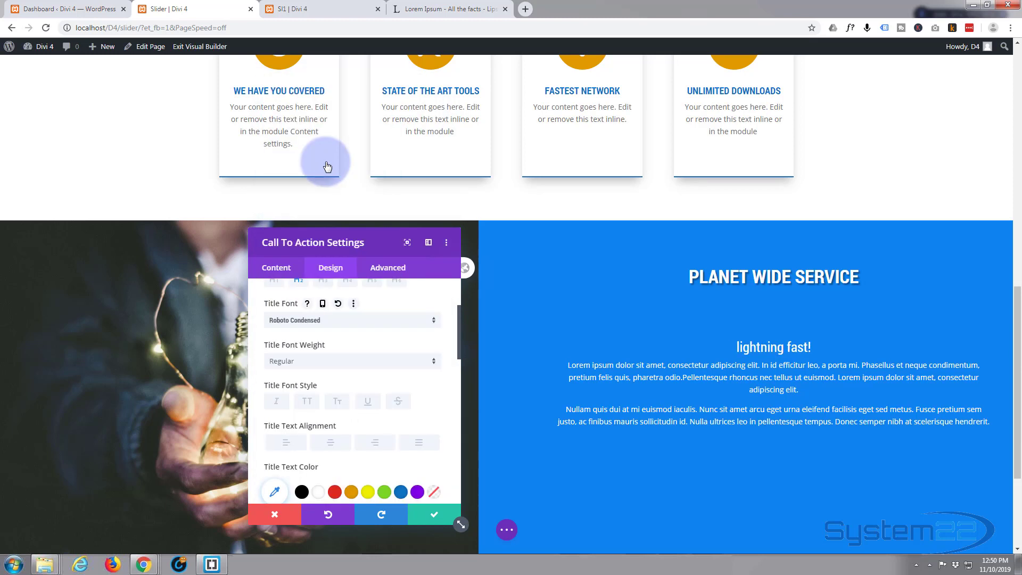
Step: Make the call to action's title all uppercase and apply the first text shadow preset to it
{"action": "scroll", "coordinate": [364, 388], "scroll_direction": "down", "scroll_amount": 1}
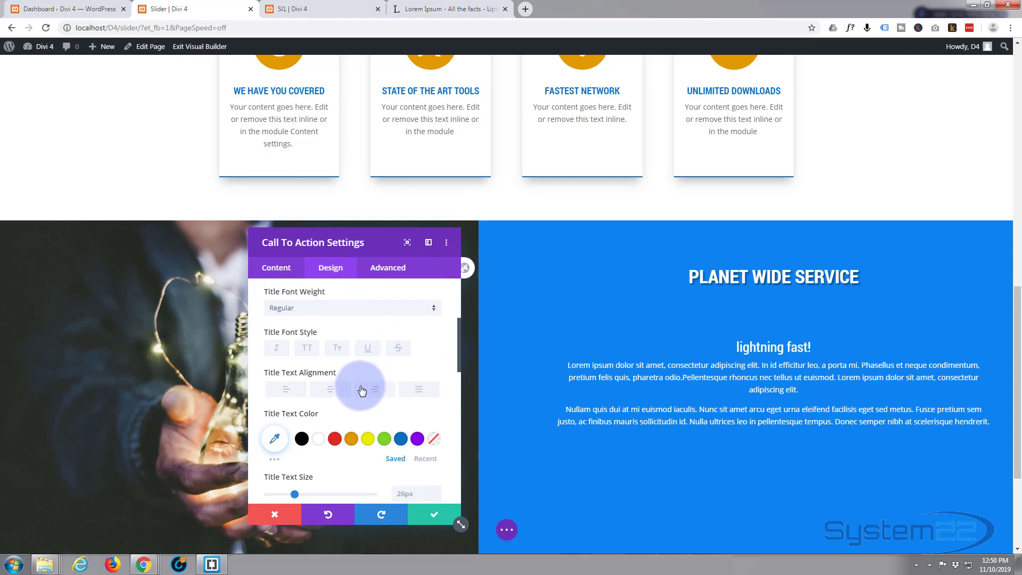
{"action": "left_click", "coordinate": [309, 351]}
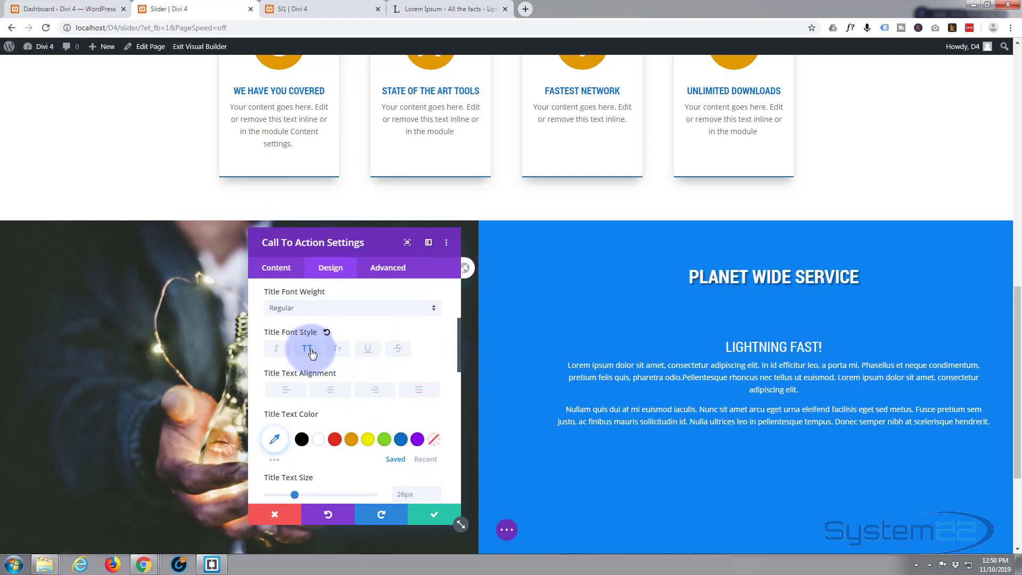
{"action": "left_click", "coordinate": [330, 401]}
{"action": "scroll", "coordinate": [340, 360], "scroll_direction": "down", "scroll_amount": 2}
{"action": "scroll", "coordinate": [340, 359], "scroll_direction": "down", "scroll_amount": 1}
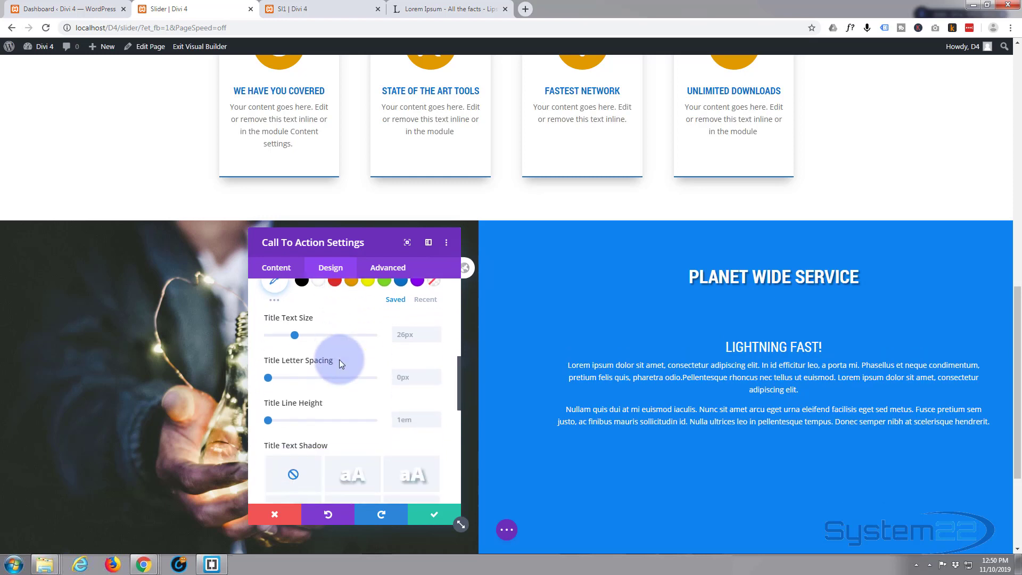
{"action": "scroll", "coordinate": [347, 383], "scroll_direction": "down", "scroll_amount": 1}
{"action": "left_click", "coordinate": [357, 424]}
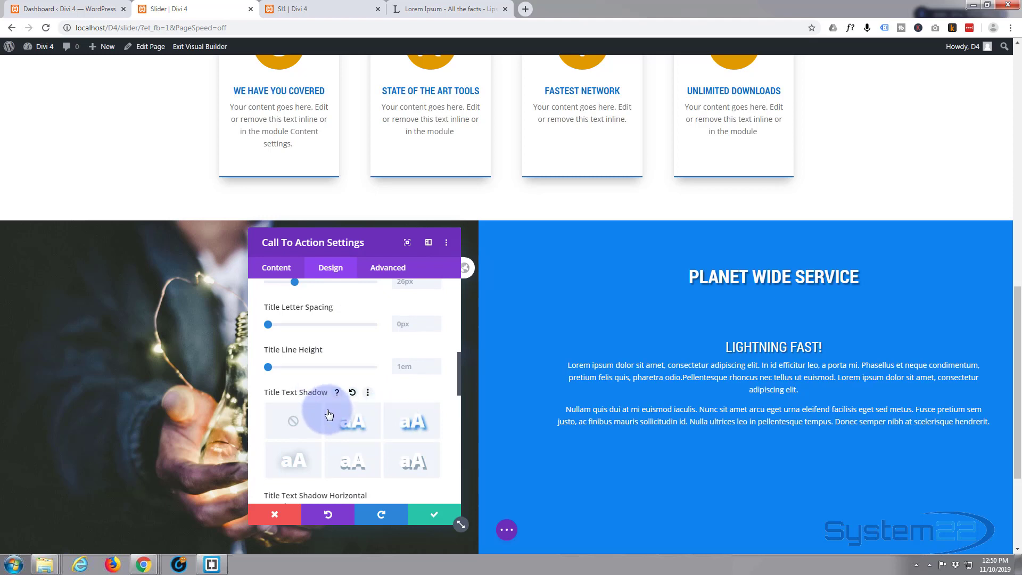
{"action": "scroll", "coordinate": [329, 414], "scroll_direction": "down", "scroll_amount": 3}
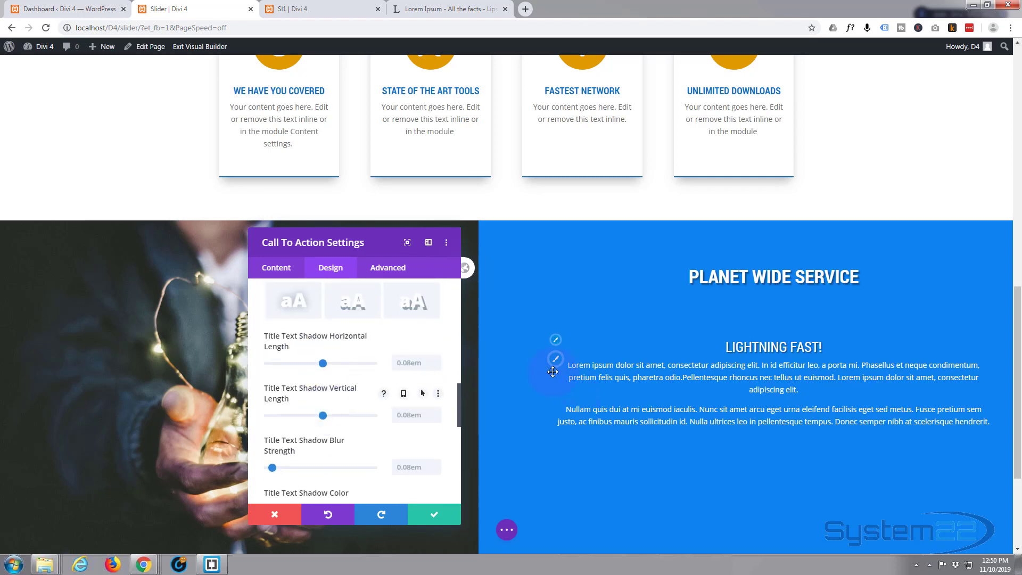
Step: Justify the call to action's body text and set its text size to 16px
{"action": "left_click", "coordinate": [556, 359]}
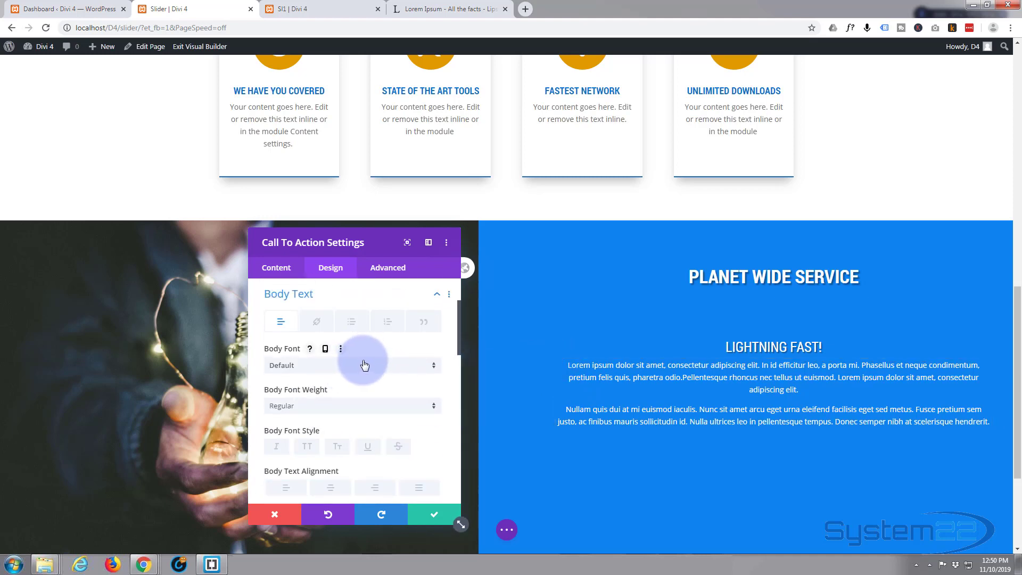
{"action": "scroll", "coordinate": [361, 365], "scroll_direction": "down", "scroll_amount": 1}
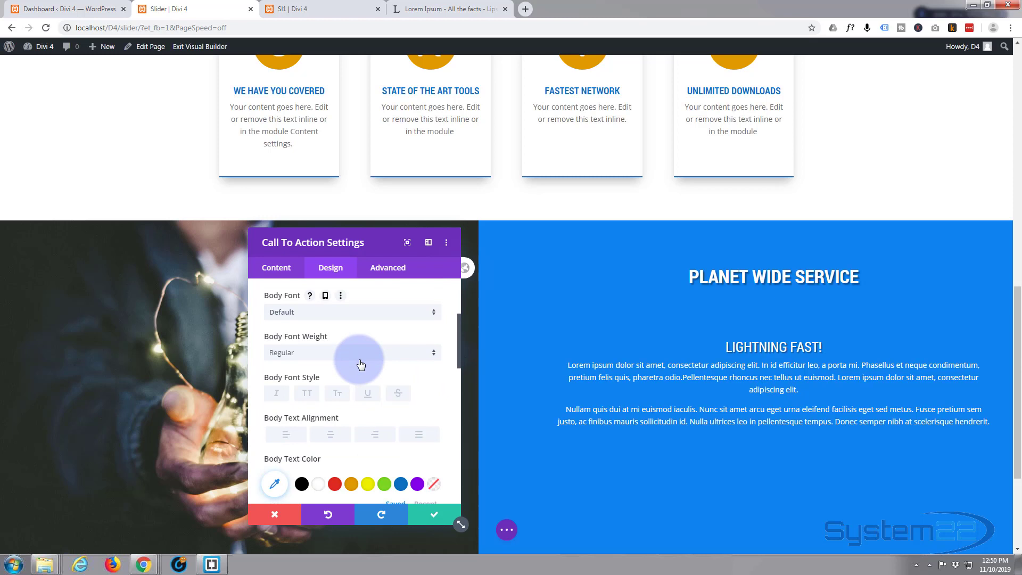
{"action": "scroll", "coordinate": [361, 365], "scroll_direction": "down", "scroll_amount": 1}
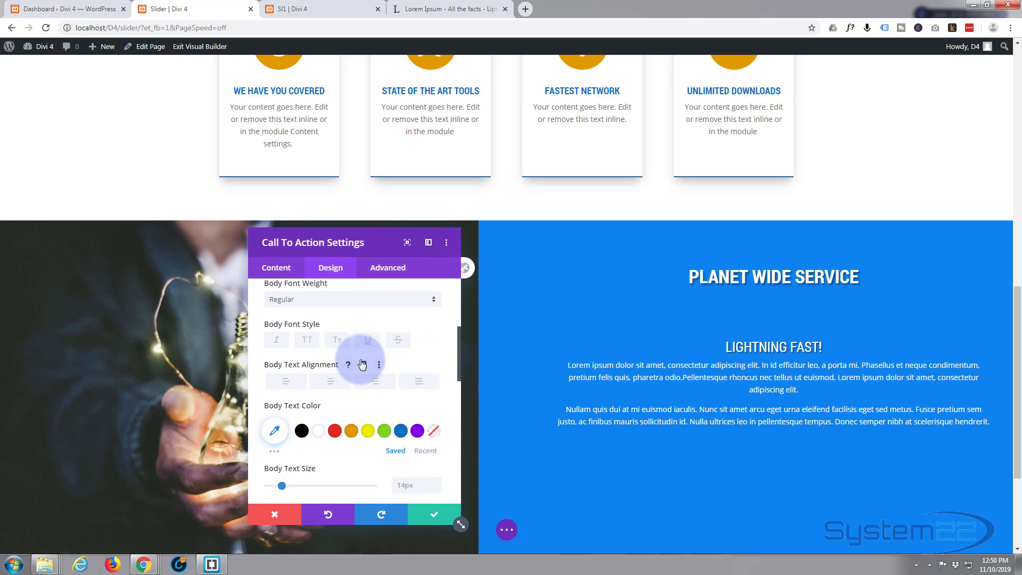
{"action": "left_click", "coordinate": [420, 382]}
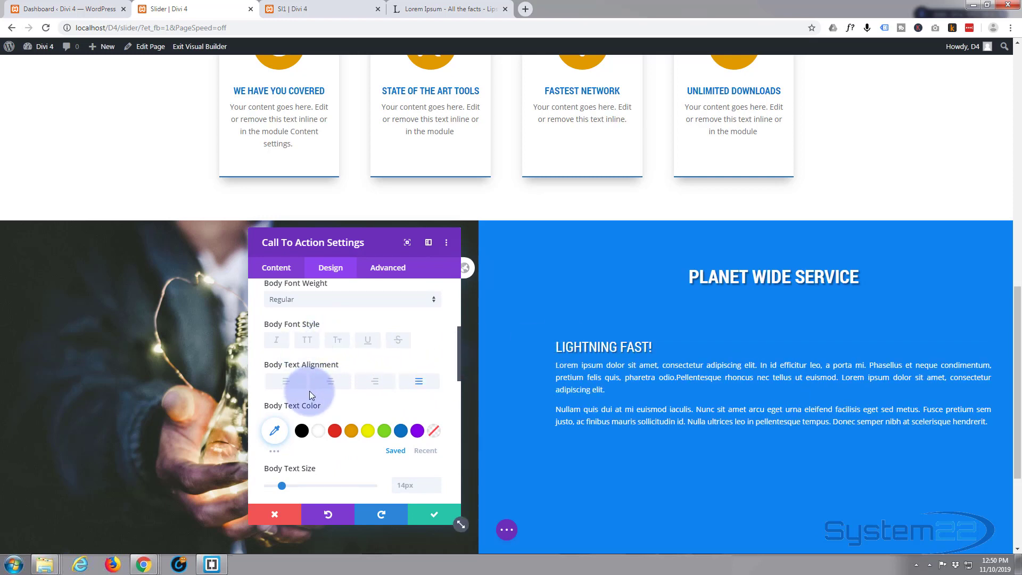
{"action": "scroll", "coordinate": [311, 387], "scroll_direction": "down", "scroll_amount": 2}
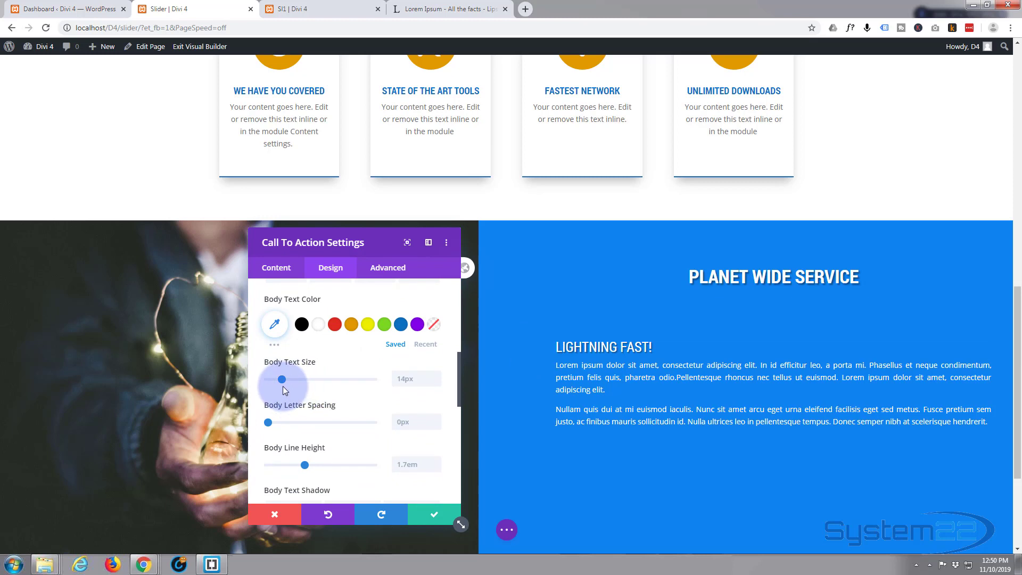
{"action": "left_click", "coordinate": [437, 376]}
{"action": "left_click", "coordinate": [437, 376]}
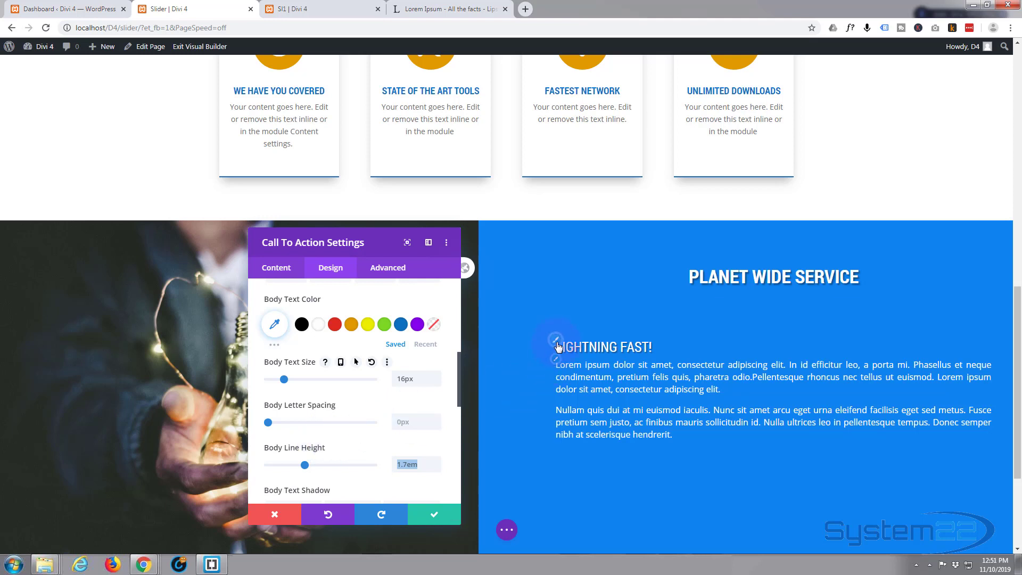
Step: Centre the call to action's title text above the justified paragraphs
{"action": "left_click", "coordinate": [558, 345]}
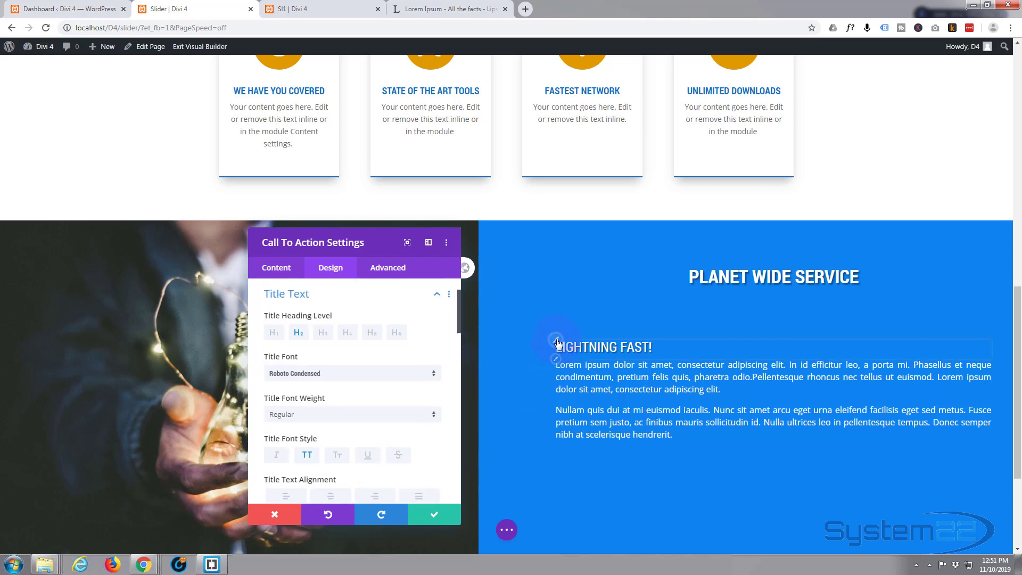
{"action": "scroll", "coordinate": [343, 395], "scroll_direction": "down", "scroll_amount": 2}
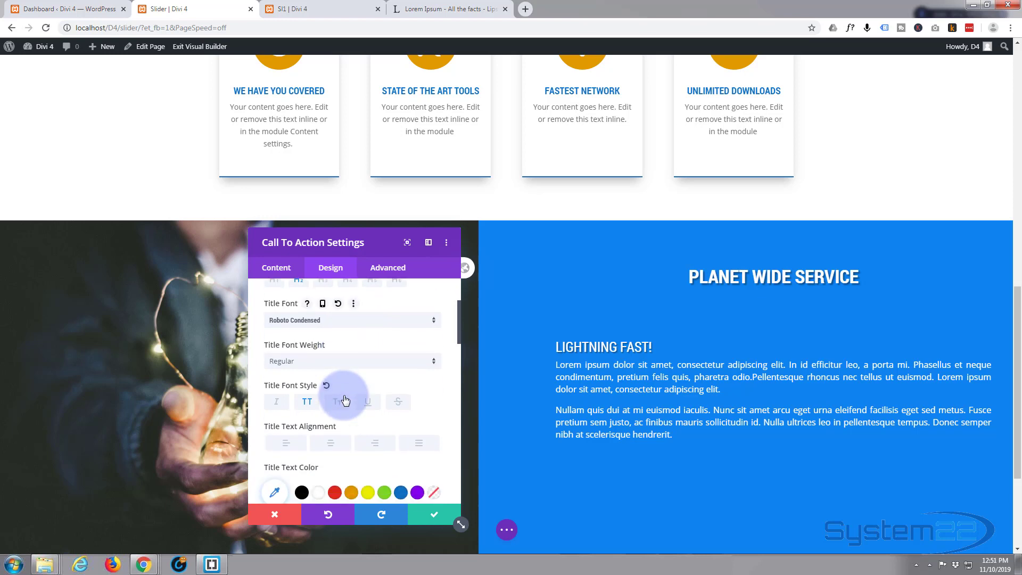
{"action": "left_click", "coordinate": [336, 394]}
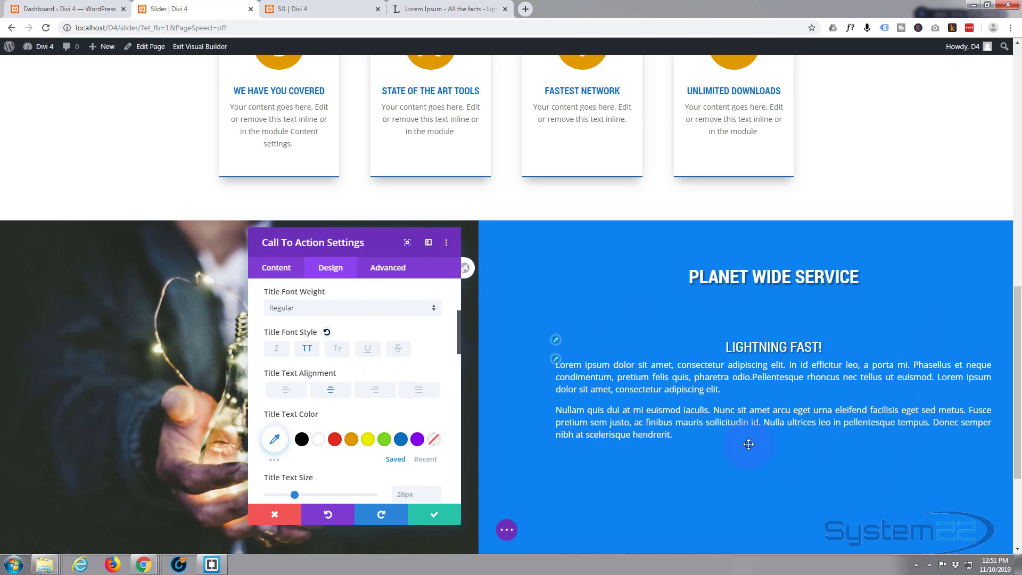
Step: Give the call to action's button a placeholder link URL of #
{"action": "left_click", "coordinate": [296, 8]}
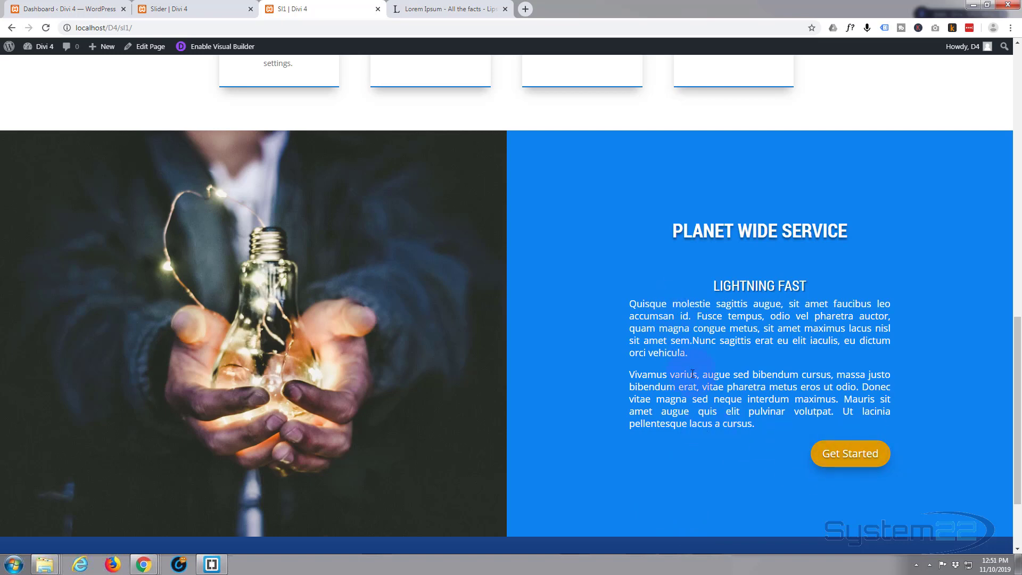
{"action": "left_click", "coordinate": [192, 8]}
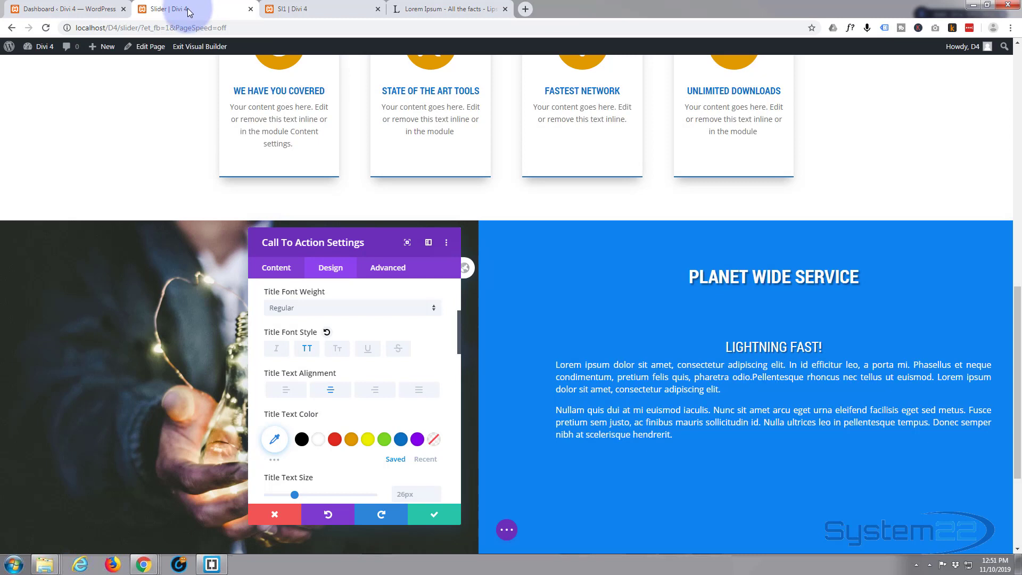
{"action": "left_click", "coordinate": [270, 273]}
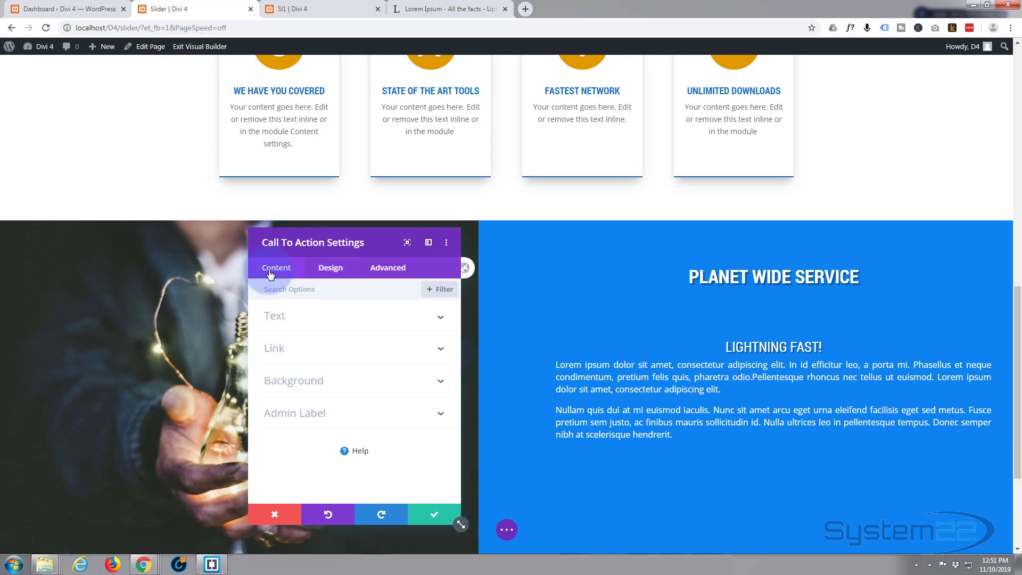
{"action": "left_click", "coordinate": [298, 349]}
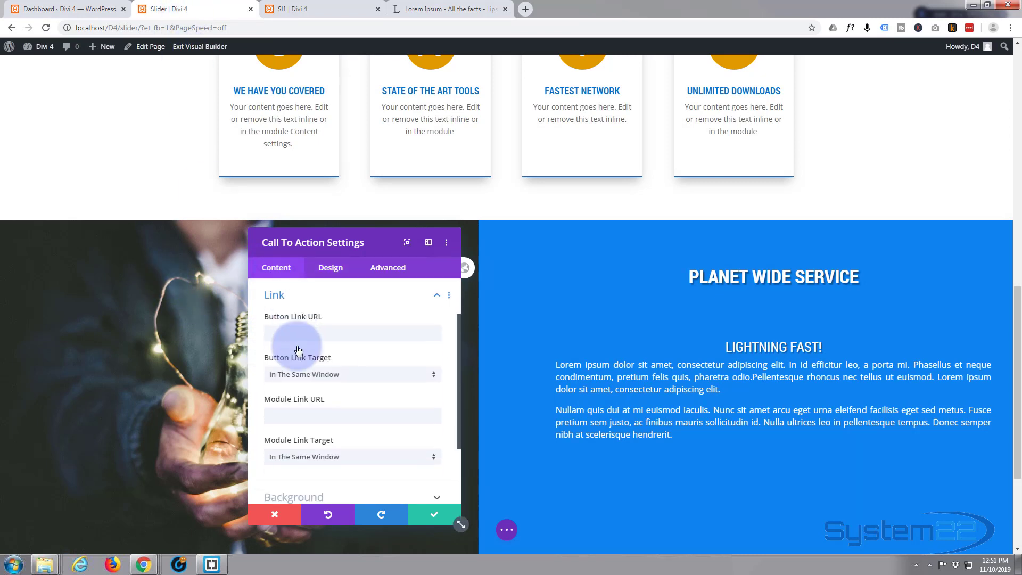
{"action": "left_click", "coordinate": [280, 333]}
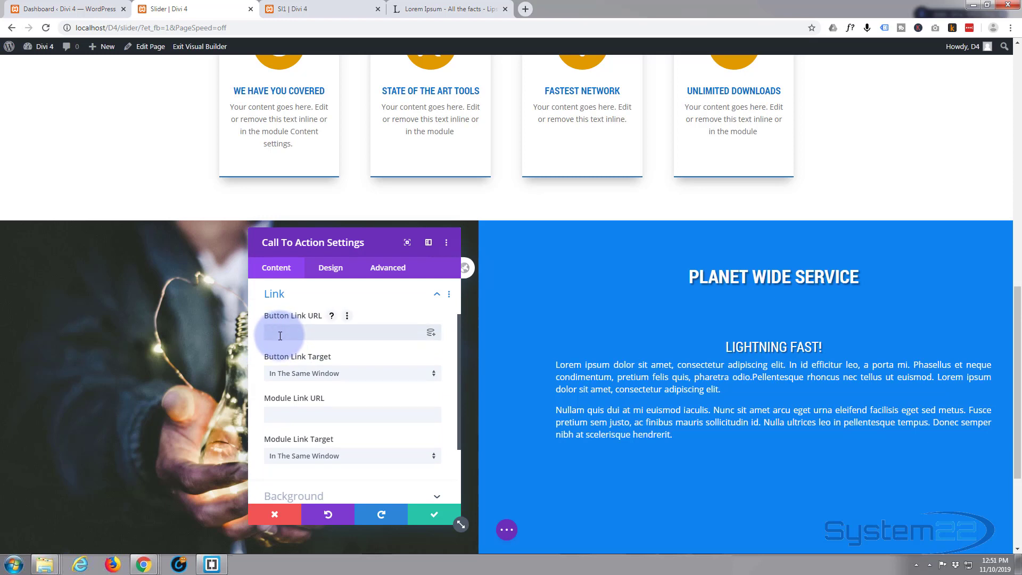
{"action": "type", "text": "#"}
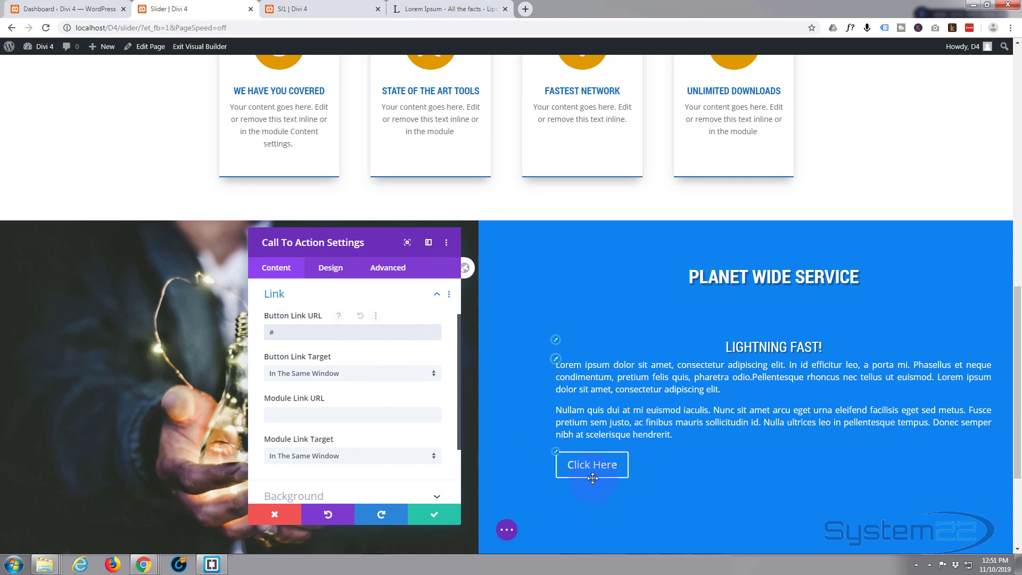
Step: Set the call to action's button text to "Get Started"
{"action": "scroll", "coordinate": [308, 387], "scroll_direction": "down", "scroll_amount": 1}
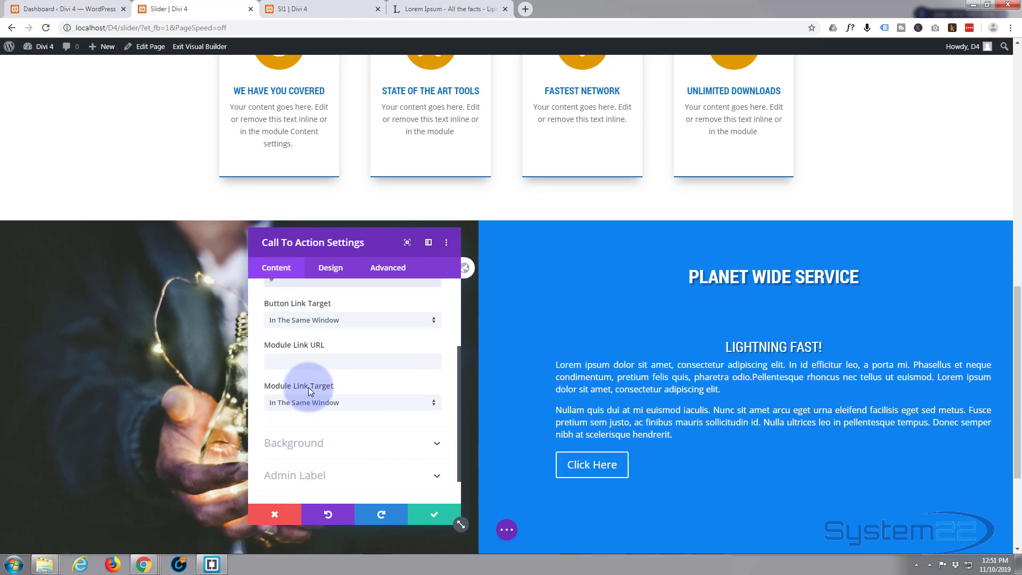
{"action": "scroll", "coordinate": [308, 387], "scroll_direction": "up", "scroll_amount": 1}
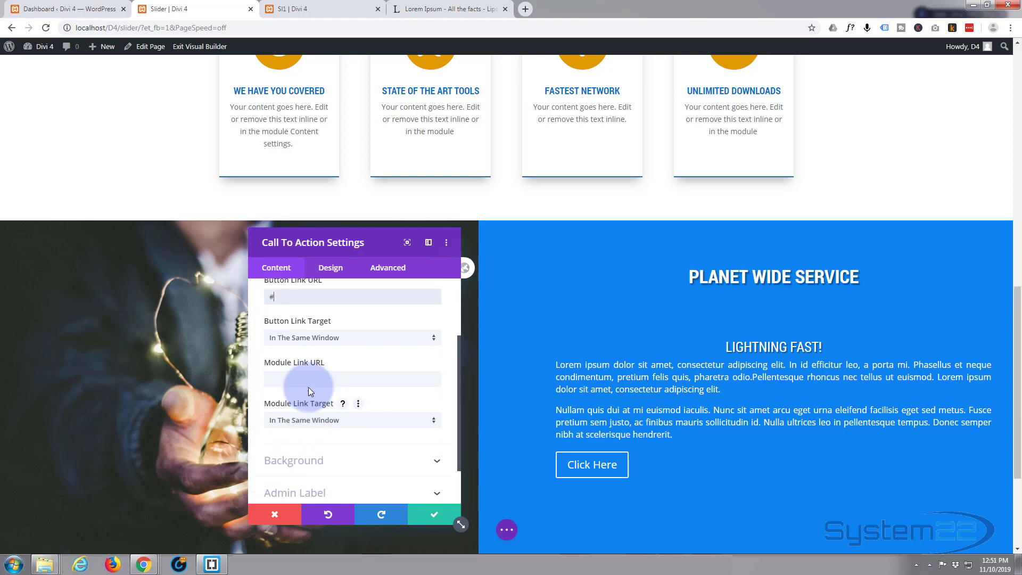
{"action": "scroll", "coordinate": [322, 381], "scroll_direction": "down", "scroll_amount": 1}
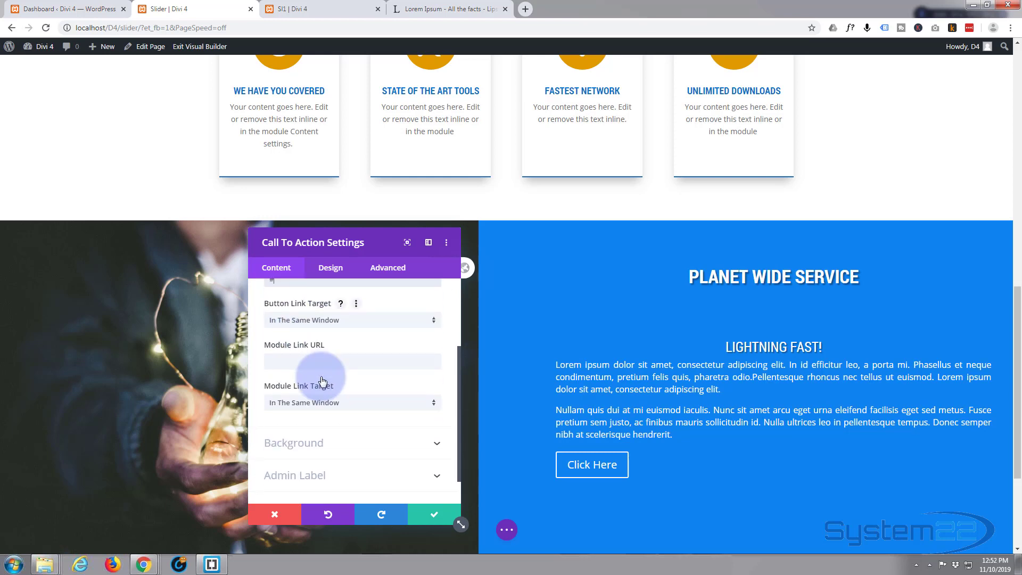
{"action": "scroll", "coordinate": [322, 378], "scroll_direction": "up", "scroll_amount": 1}
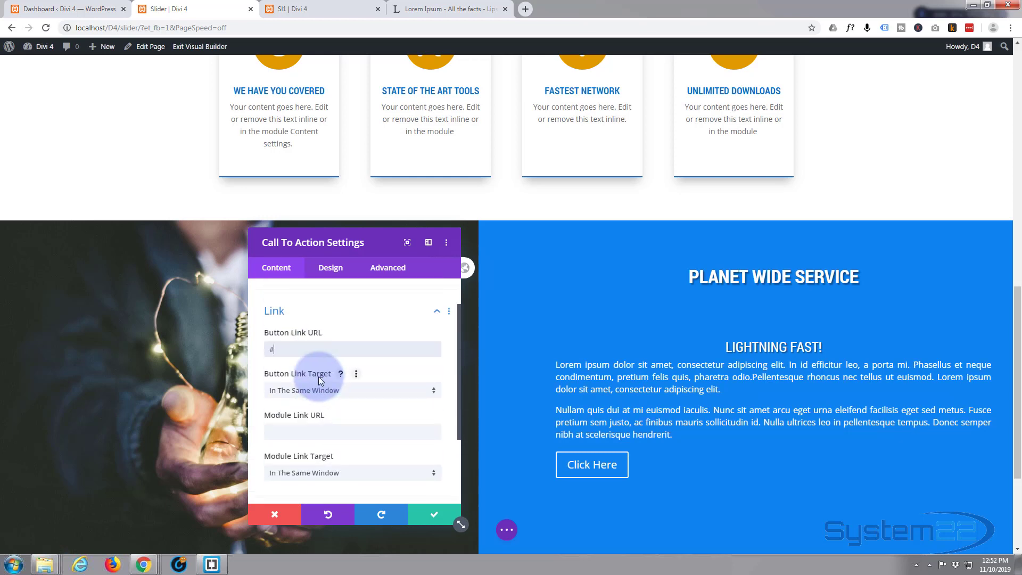
{"action": "scroll", "coordinate": [319, 376], "scroll_direction": "up", "scroll_amount": 1}
{"action": "left_click", "coordinate": [331, 266]}
{"action": "left_click", "coordinate": [325, 315]}
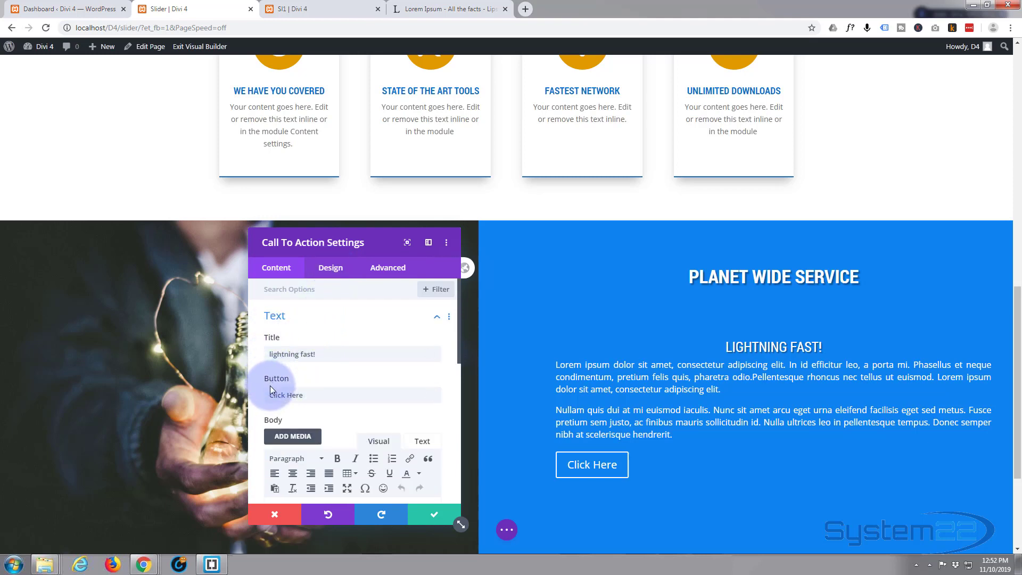
{"action": "left_click_drag", "start_coordinate": [308, 397], "coordinate": [251, 402]}
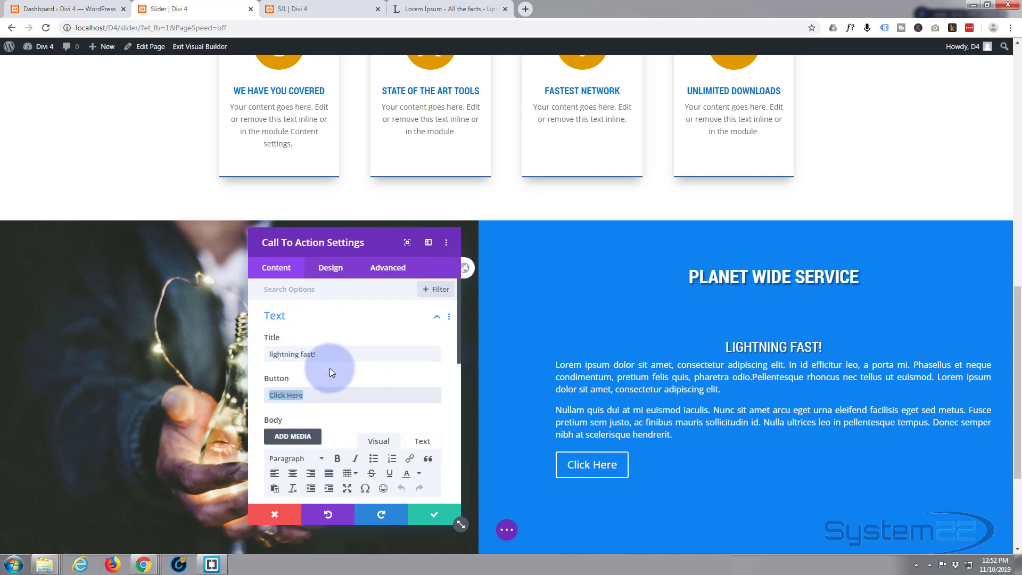
{"action": "type", "text": "Get "}
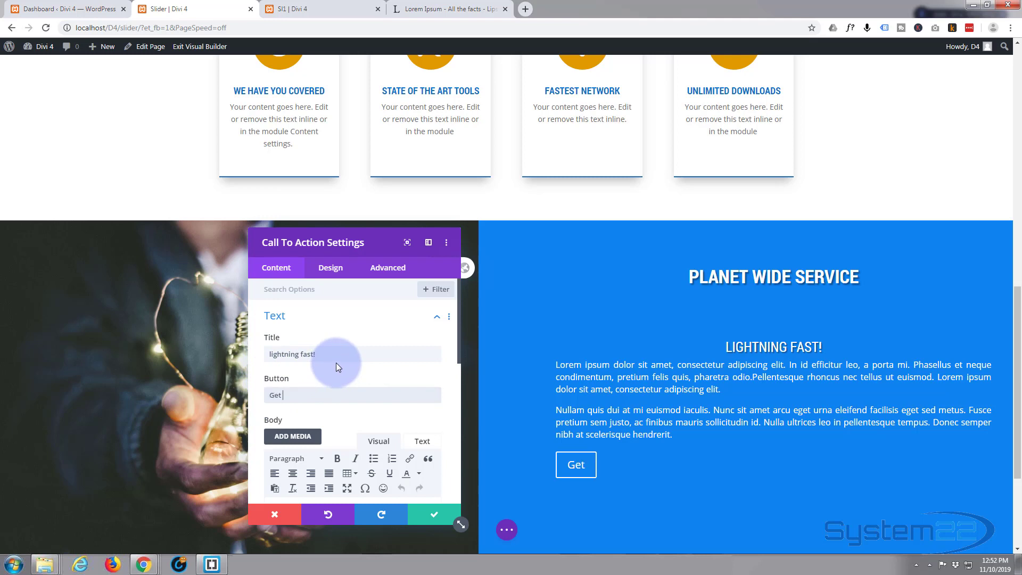
{"action": "type", "text": "Started"}
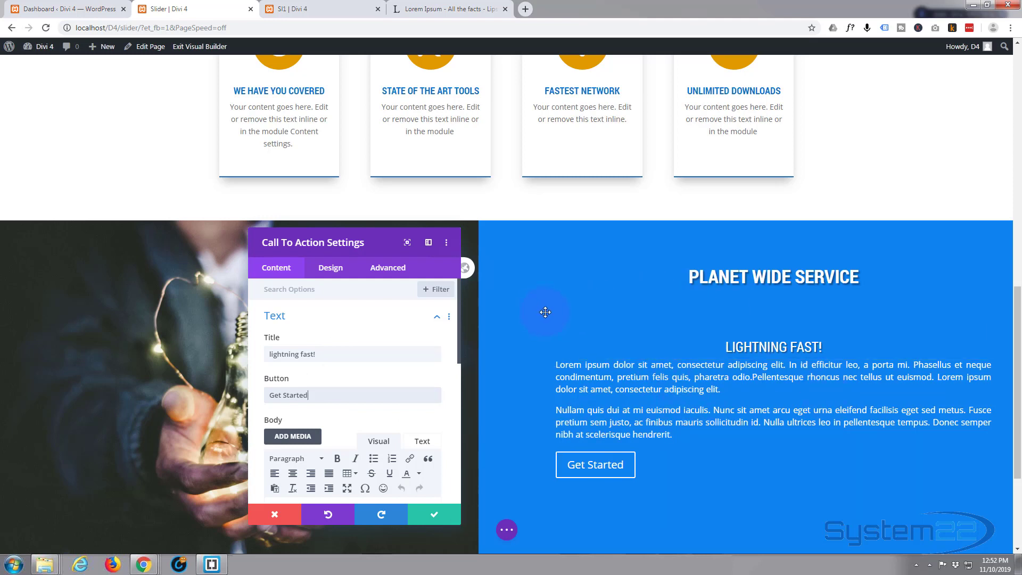
Step: Enable custom styles for the call to action's button and set its background colour to the orange swatch #e09900
{"action": "left_click", "coordinate": [330, 268]}
{"action": "left_click", "coordinate": [330, 415]}
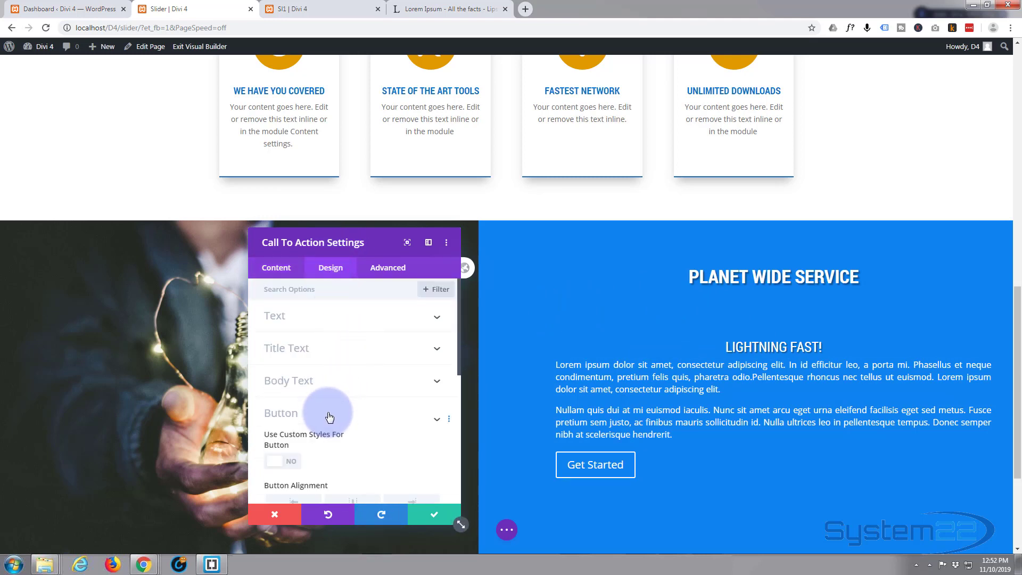
{"action": "left_click", "coordinate": [297, 352]}
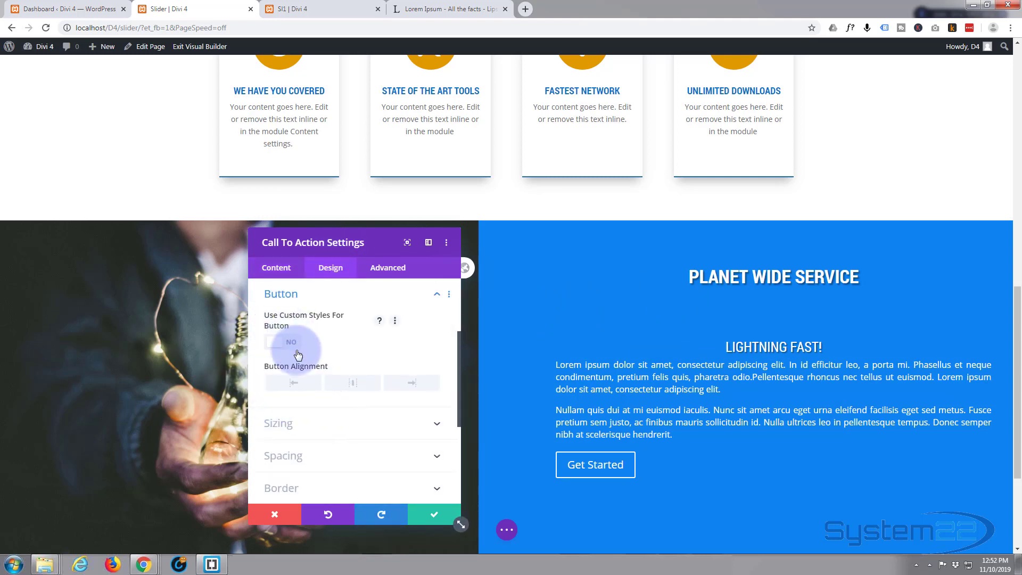
{"action": "left_click", "coordinate": [292, 348]}
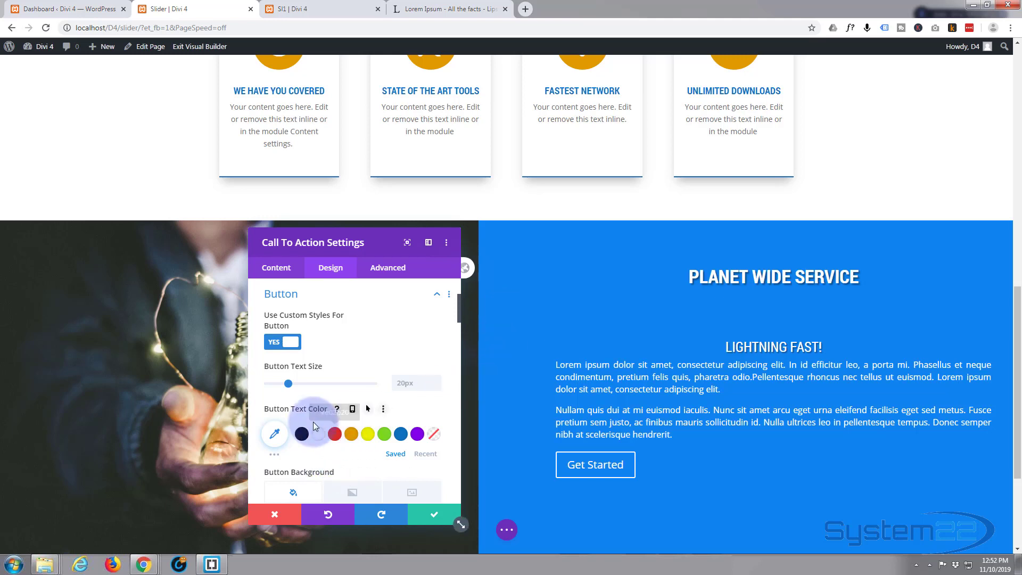
{"action": "scroll", "coordinate": [303, 423], "scroll_direction": "down", "scroll_amount": 1}
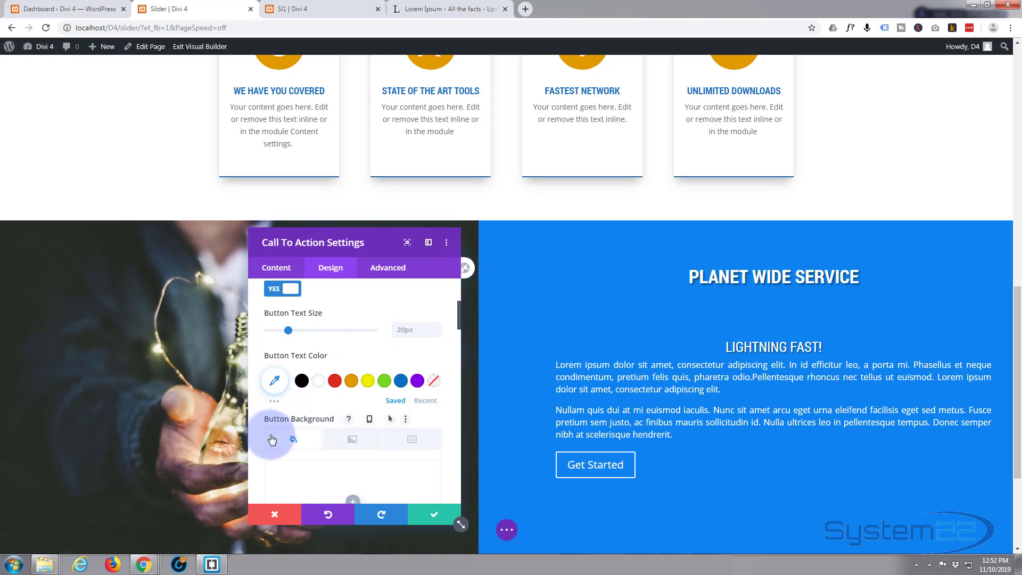
{"action": "scroll", "coordinate": [301, 441], "scroll_direction": "down", "scroll_amount": 1}
{"action": "scroll", "coordinate": [304, 442], "scroll_direction": "down", "scroll_amount": 1}
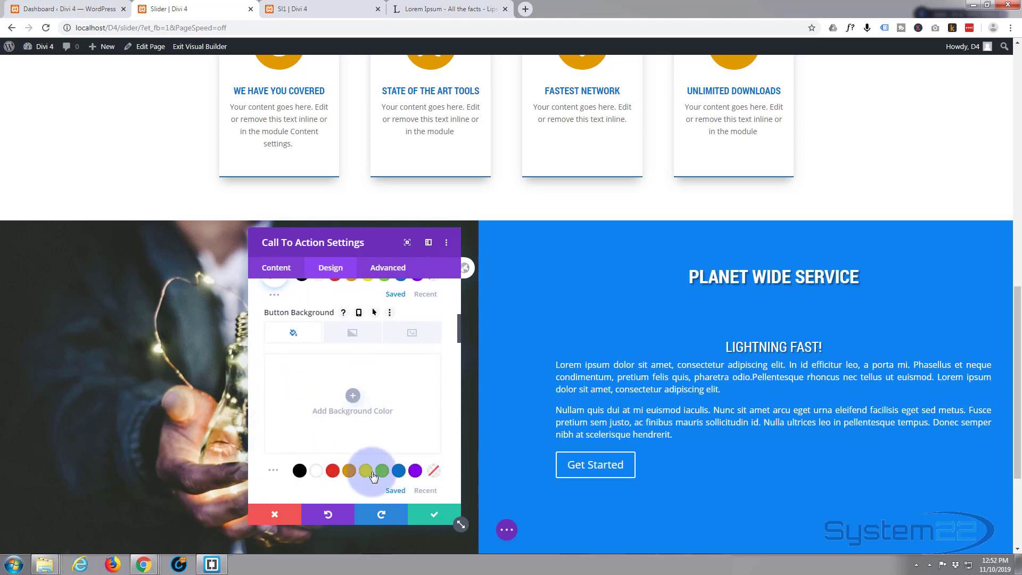
{"action": "left_click", "coordinate": [350, 472]}
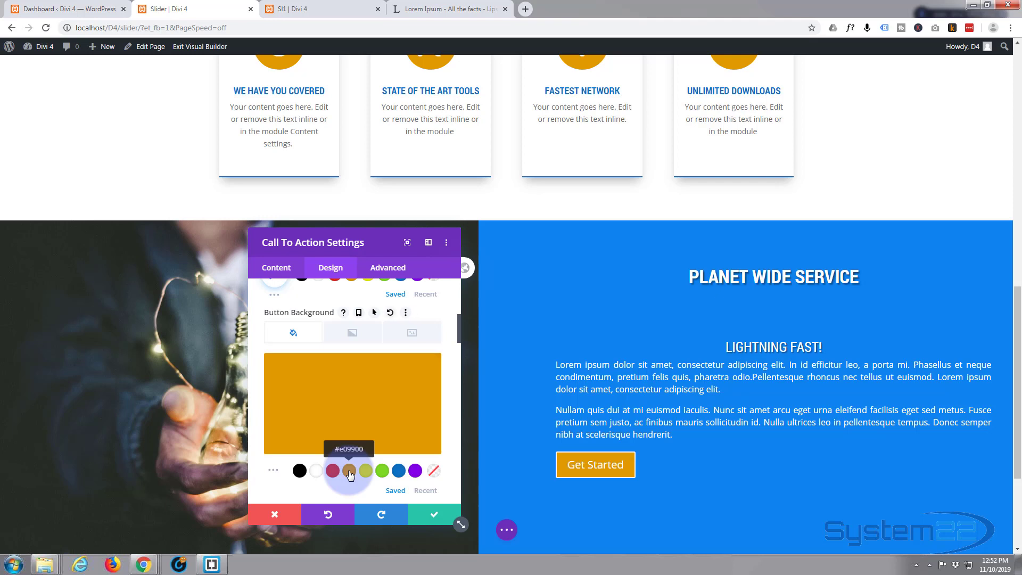
{"action": "mouse_move", "coordinate": [326, 410]}
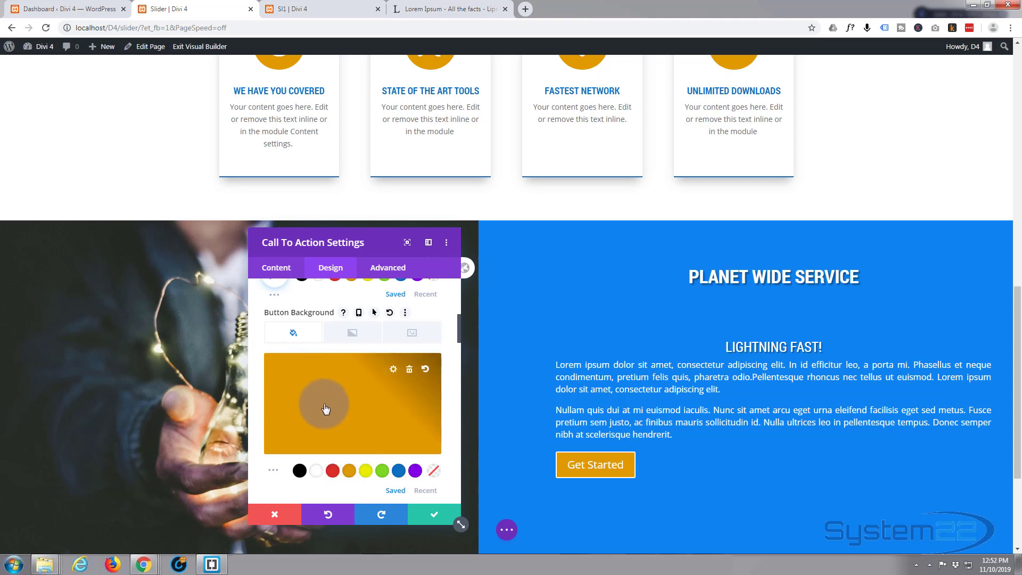
Step: Give the button background a semi-transparent orange hover colour of rgba(224,153,0,0.62)
{"action": "scroll", "coordinate": [326, 409], "scroll_direction": "up", "scroll_amount": 2}
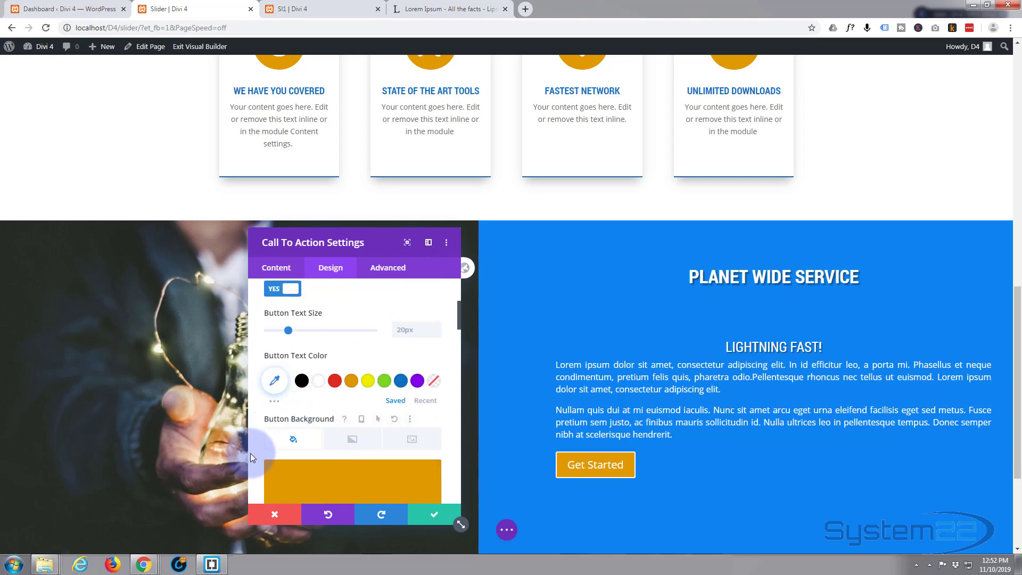
{"action": "mouse_move", "coordinate": [375, 421]}
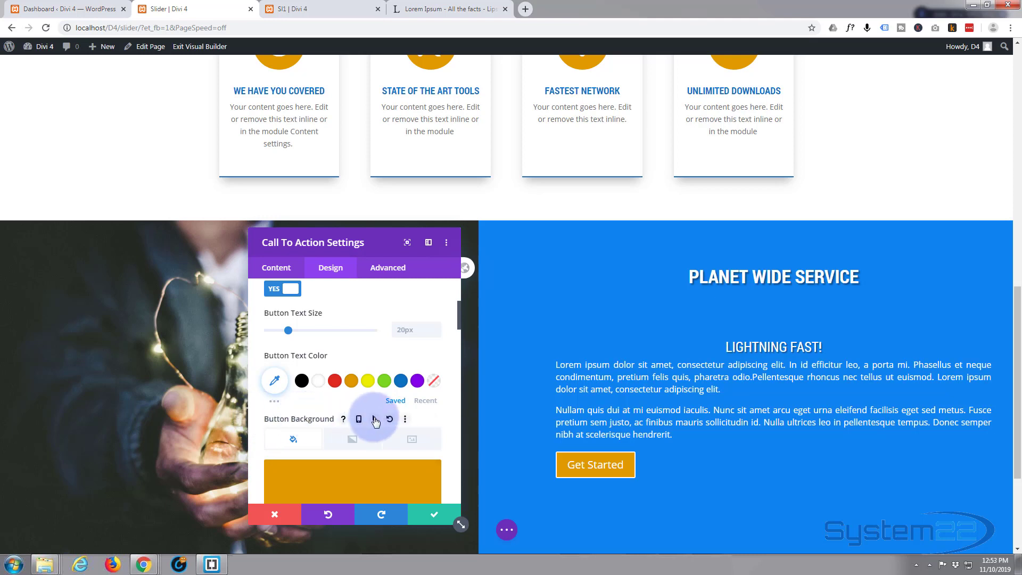
{"action": "left_click", "coordinate": [375, 419]}
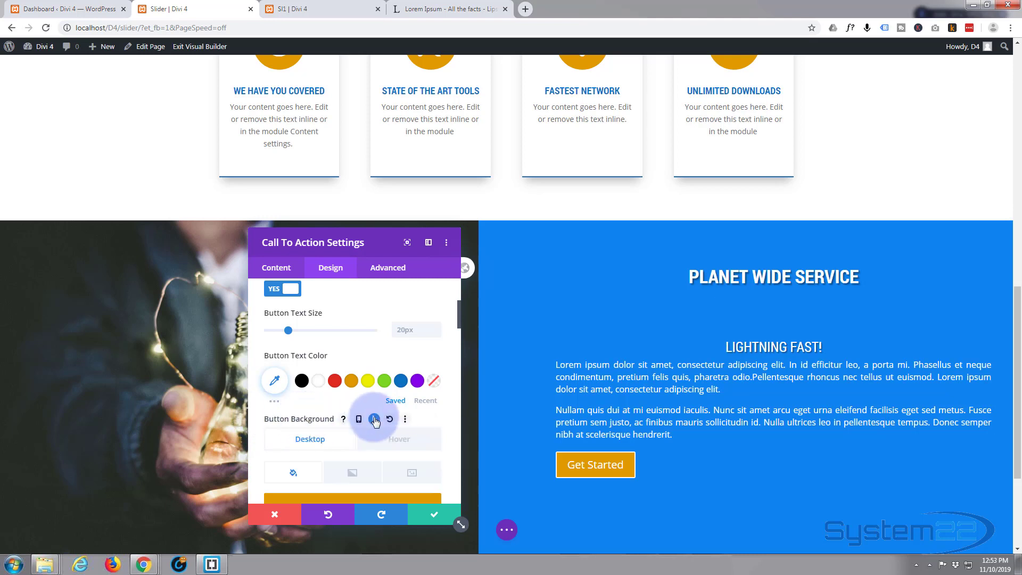
{"action": "left_click", "coordinate": [398, 440]}
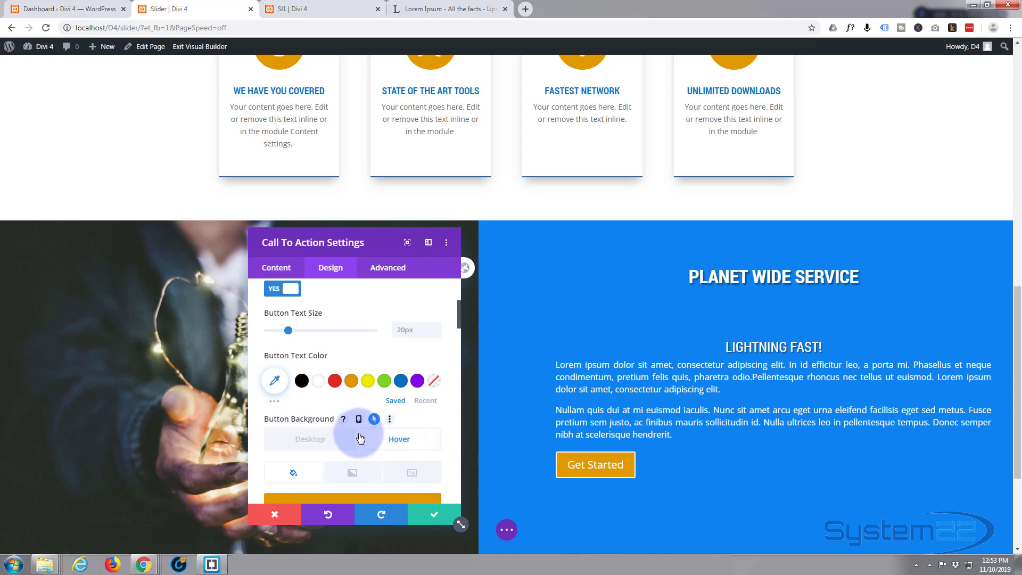
{"action": "scroll", "coordinate": [360, 433], "scroll_direction": "down", "scroll_amount": 3}
{"action": "left_click", "coordinate": [394, 447]}
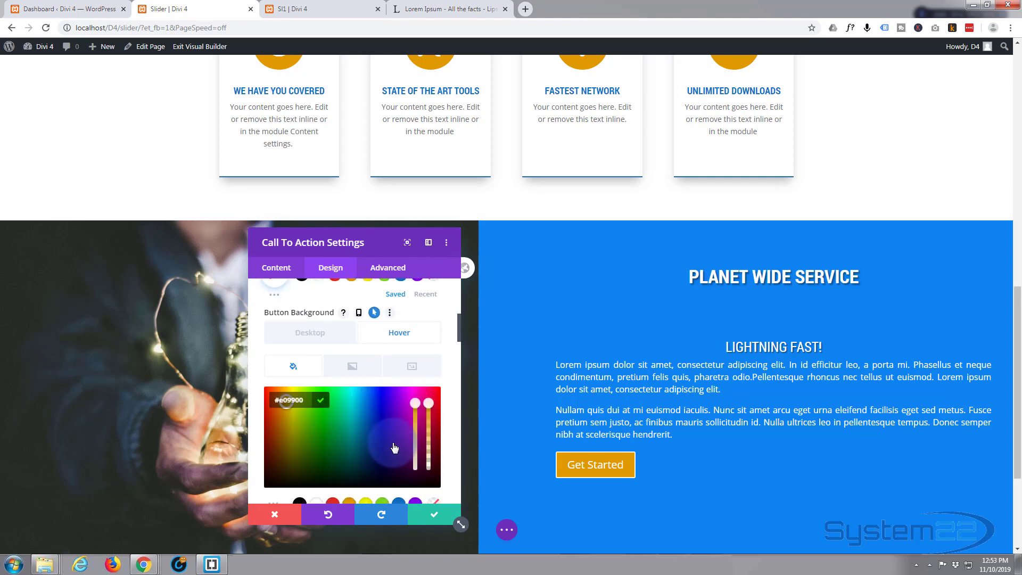
{"action": "left_click_drag", "start_coordinate": [430, 416], "coordinate": [430, 434]}
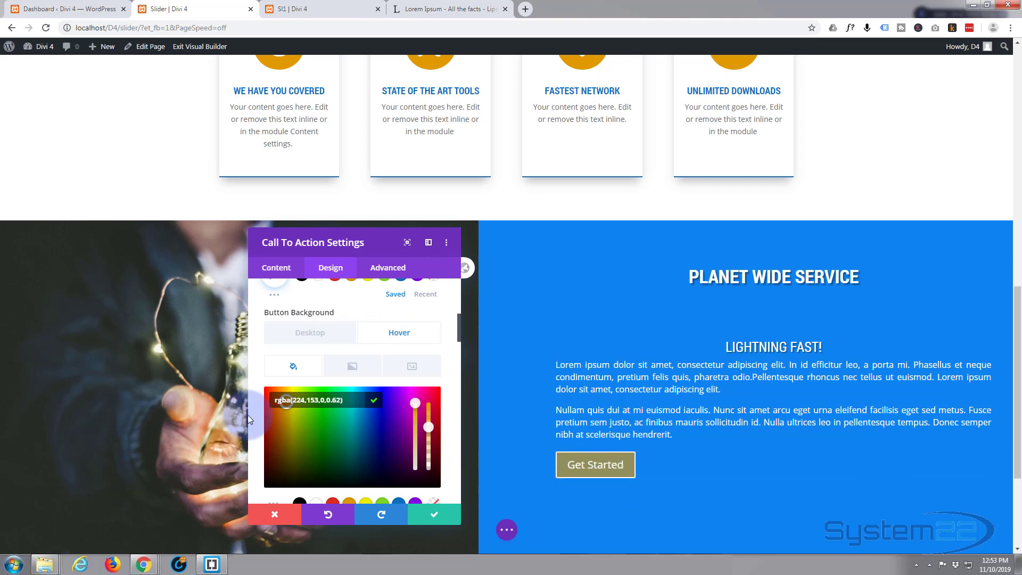
Step: Return the button background options to the desktop state and set the button's border colour to the saved orange
{"action": "scroll", "coordinate": [330, 439], "scroll_direction": "up", "scroll_amount": 2}
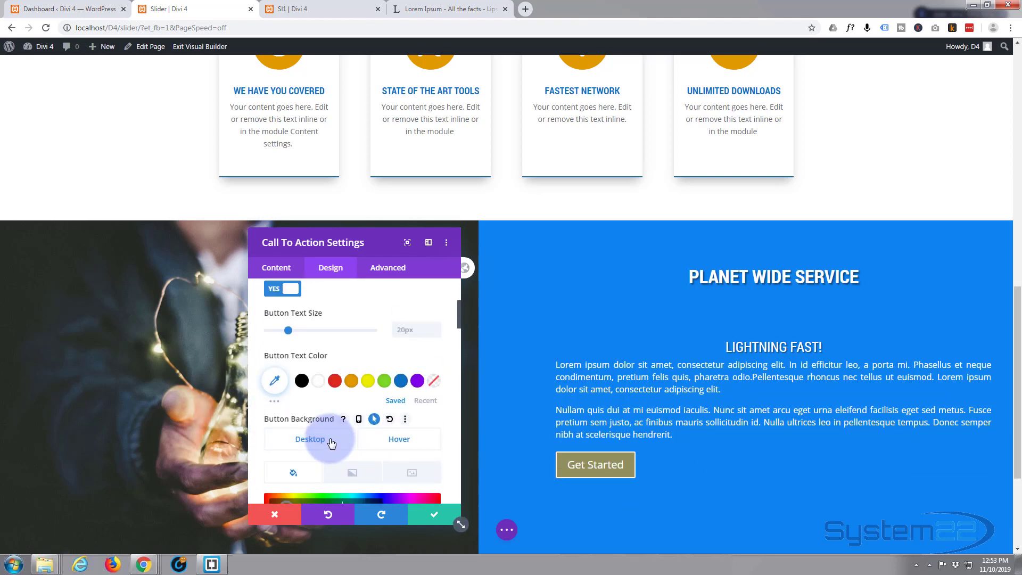
{"action": "scroll", "coordinate": [330, 439], "scroll_direction": "down", "scroll_amount": 5}
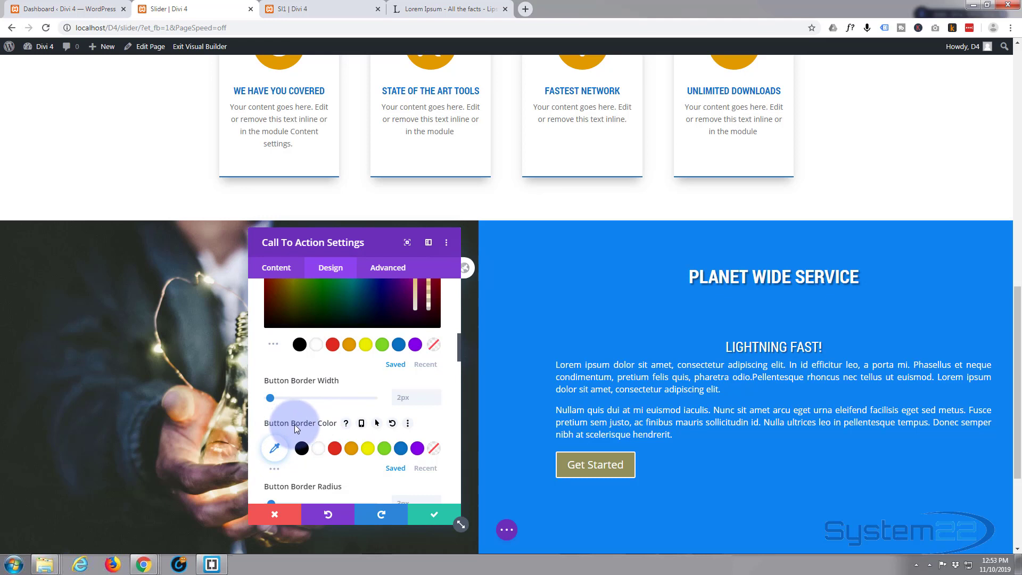
{"action": "scroll", "coordinate": [295, 424], "scroll_direction": "up", "scroll_amount": 3}
{"action": "left_click", "coordinate": [295, 332]}
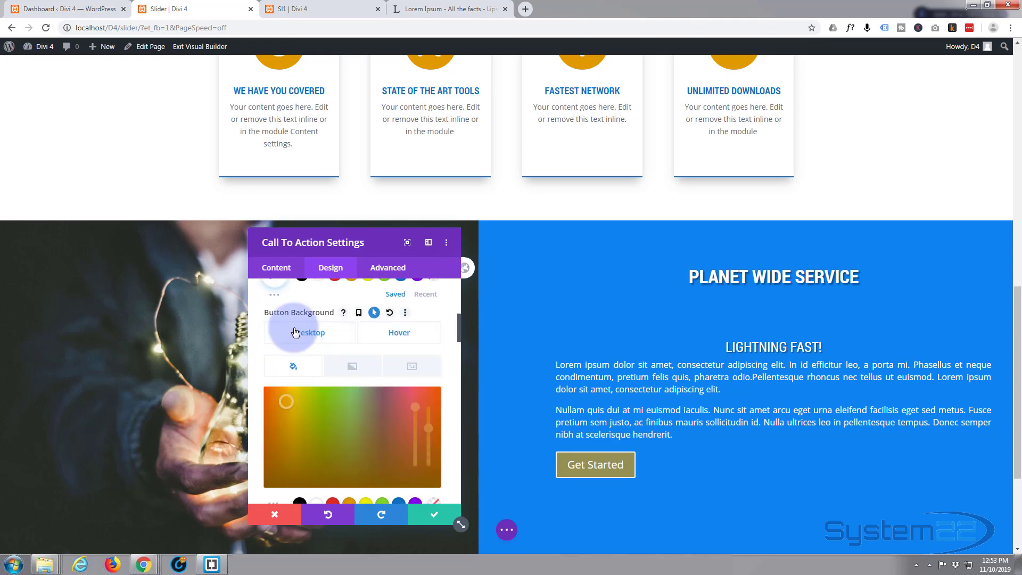
{"action": "scroll", "coordinate": [298, 358], "scroll_direction": "down", "scroll_amount": 2}
{"action": "scroll", "coordinate": [307, 374], "scroll_direction": "down", "scroll_amount": 2}
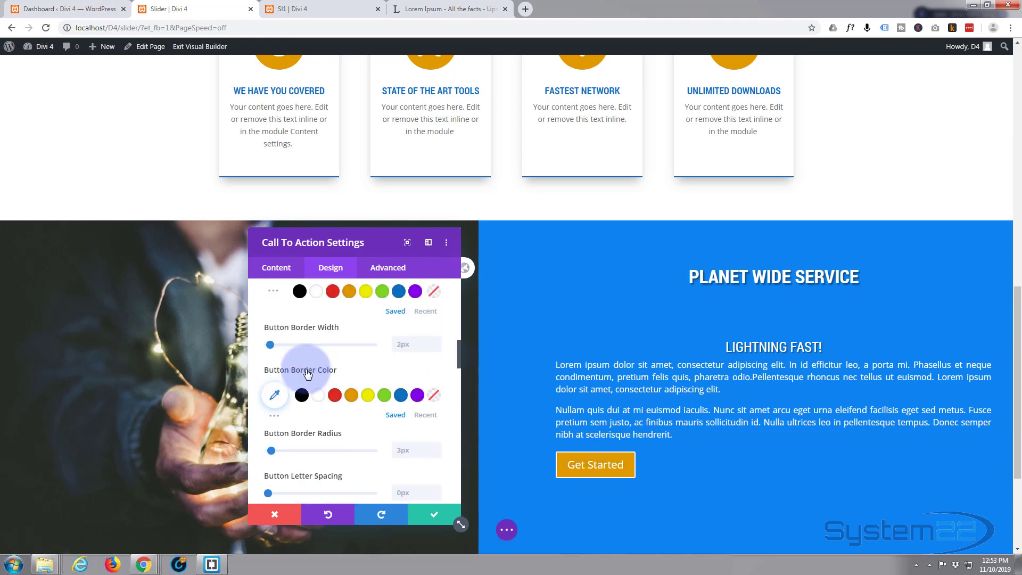
{"action": "scroll", "coordinate": [306, 373], "scroll_direction": "down", "scroll_amount": 1}
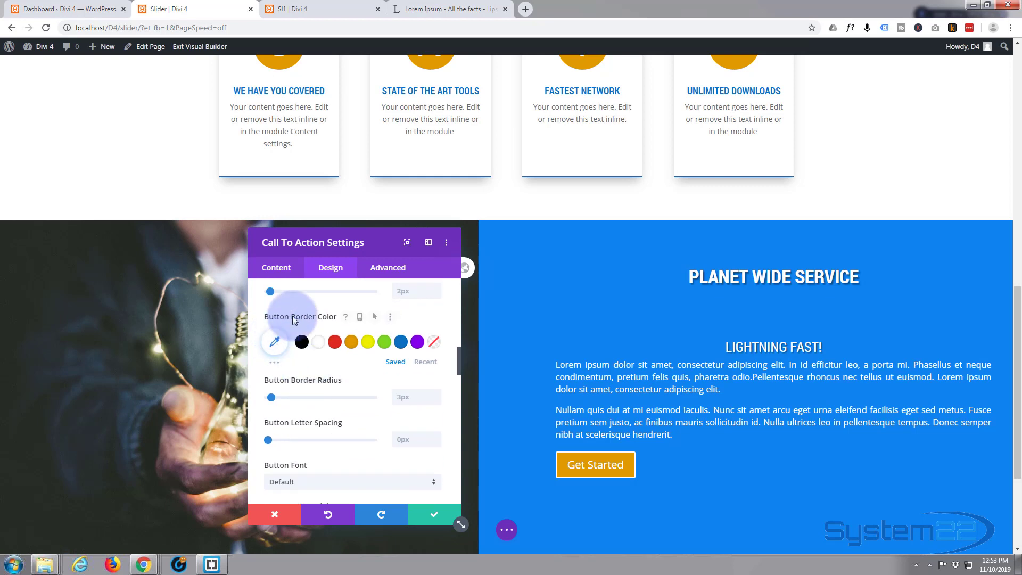
{"action": "left_click", "coordinate": [353, 346]}
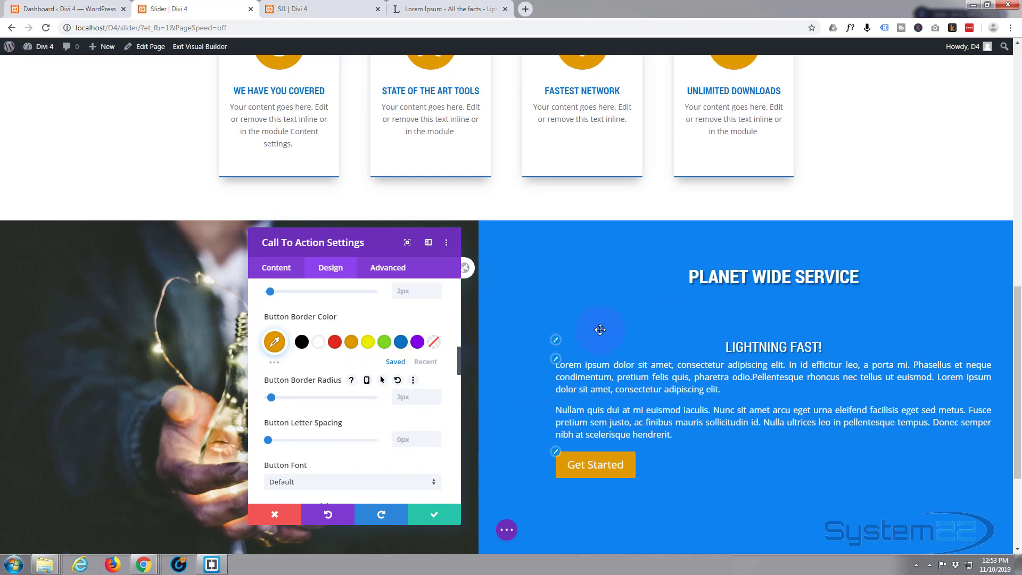
{"action": "scroll", "coordinate": [598, 328], "scroll_direction": "up", "scroll_amount": 3}
{"action": "scroll", "coordinate": [599, 329], "scroll_direction": "up", "scroll_amount": 6}
{"action": "scroll", "coordinate": [596, 332], "scroll_direction": "down", "scroll_amount": 8}
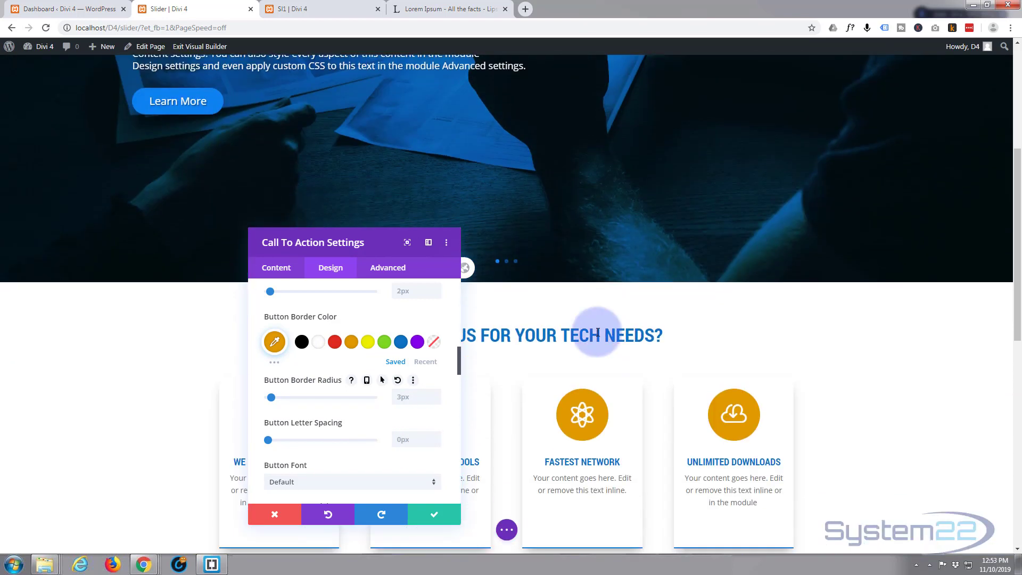
{"action": "scroll", "coordinate": [595, 333], "scroll_direction": "down", "scroll_amount": 5}
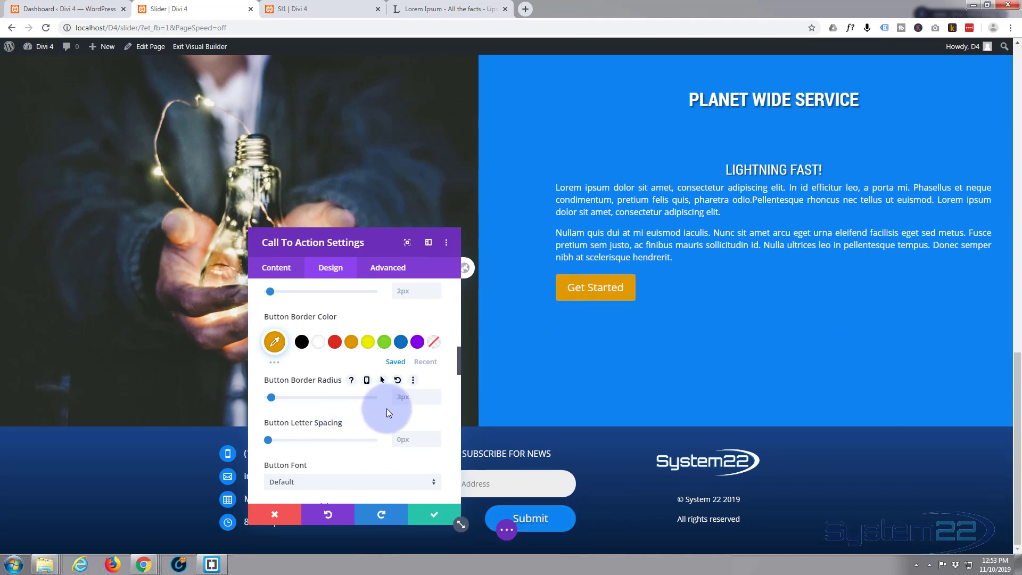
Step: Set the call to action button's border radius to 50px and turn off its button icon
{"action": "left_click", "coordinate": [437, 393]}
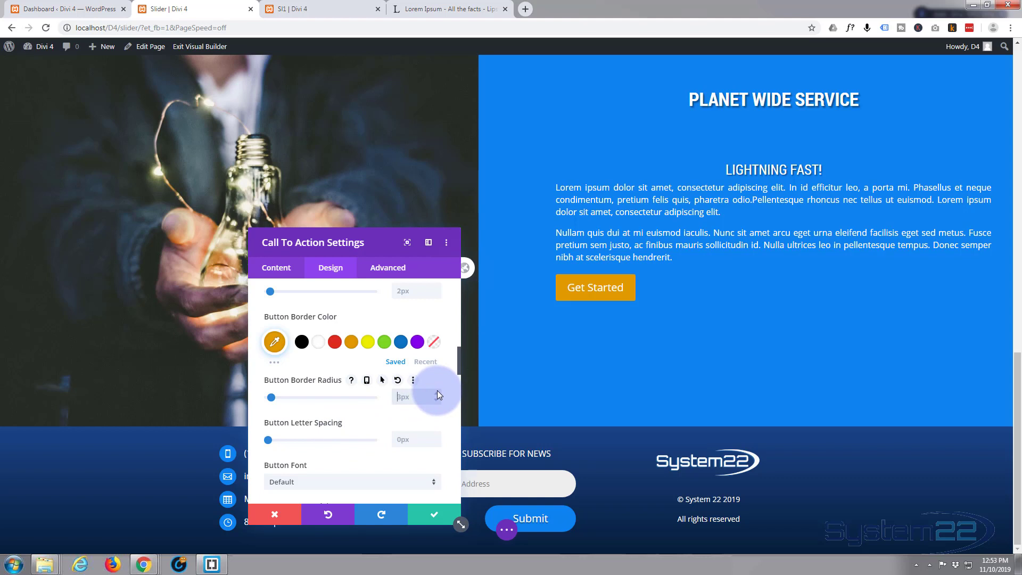
{"action": "type", "text": "50"}
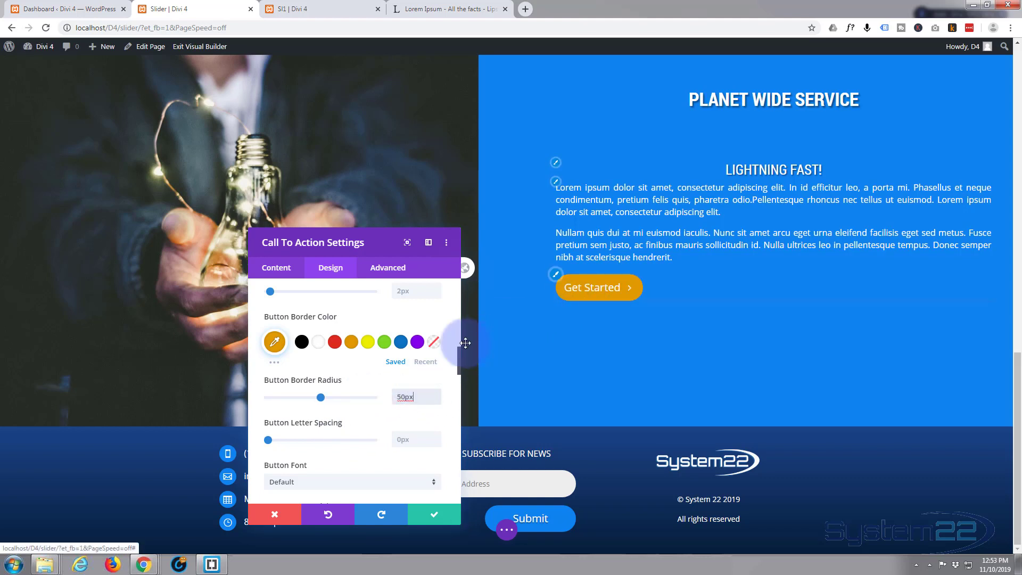
{"action": "scroll", "coordinate": [342, 384], "scroll_direction": "down", "scroll_amount": 3}
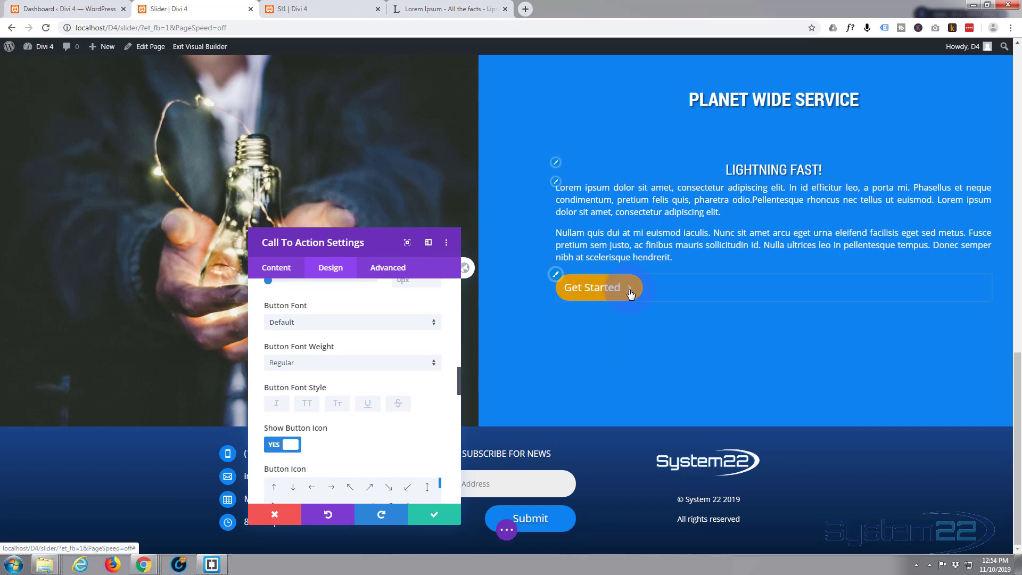
{"action": "scroll", "coordinate": [309, 408], "scroll_direction": "down", "scroll_amount": 1}
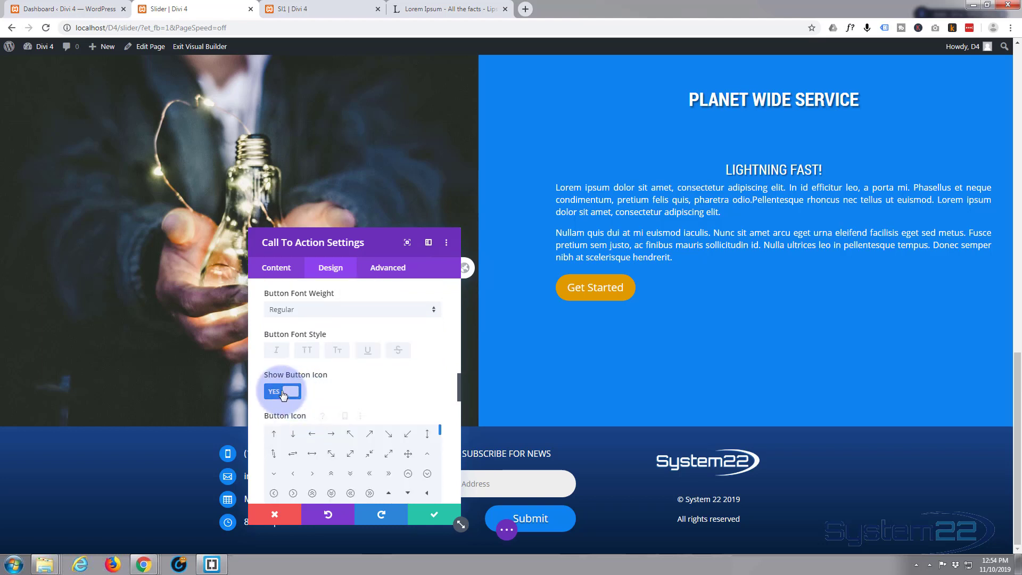
{"action": "scroll", "coordinate": [343, 416], "scroll_direction": "down", "scroll_amount": 2}
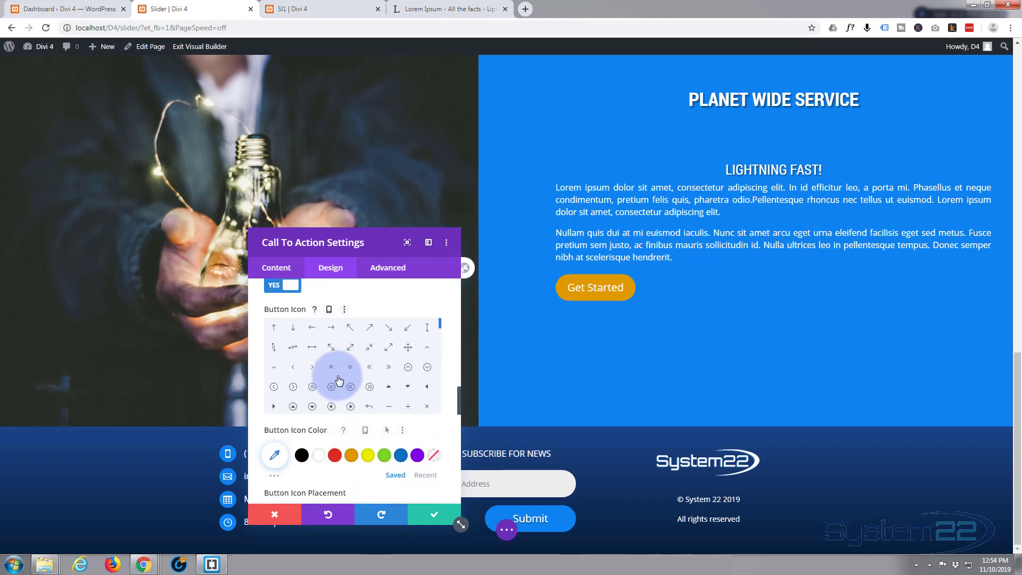
{"action": "scroll", "coordinate": [339, 379], "scroll_direction": "down", "scroll_amount": 10}
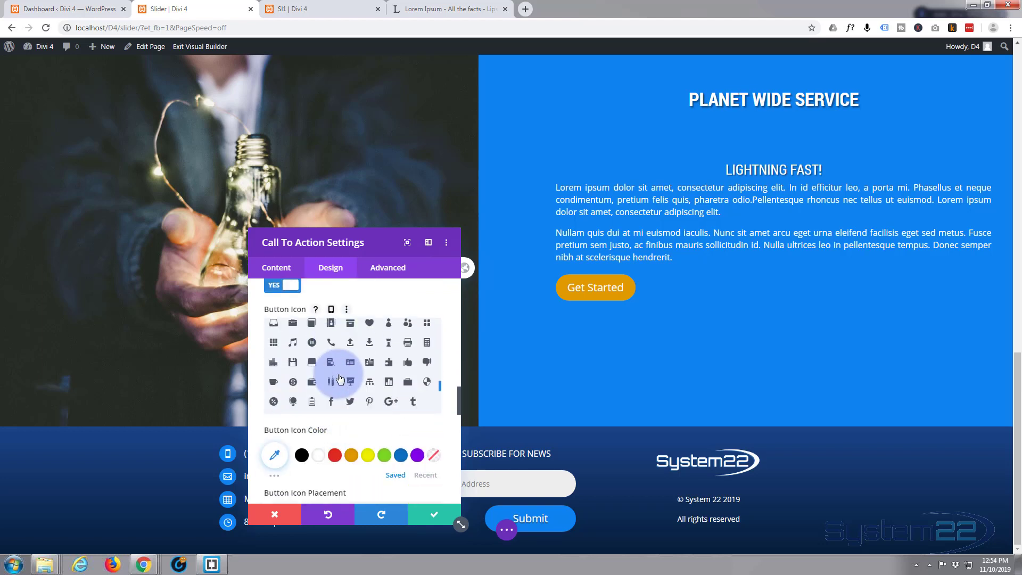
{"action": "scroll", "coordinate": [338, 380], "scroll_direction": "down", "scroll_amount": 5}
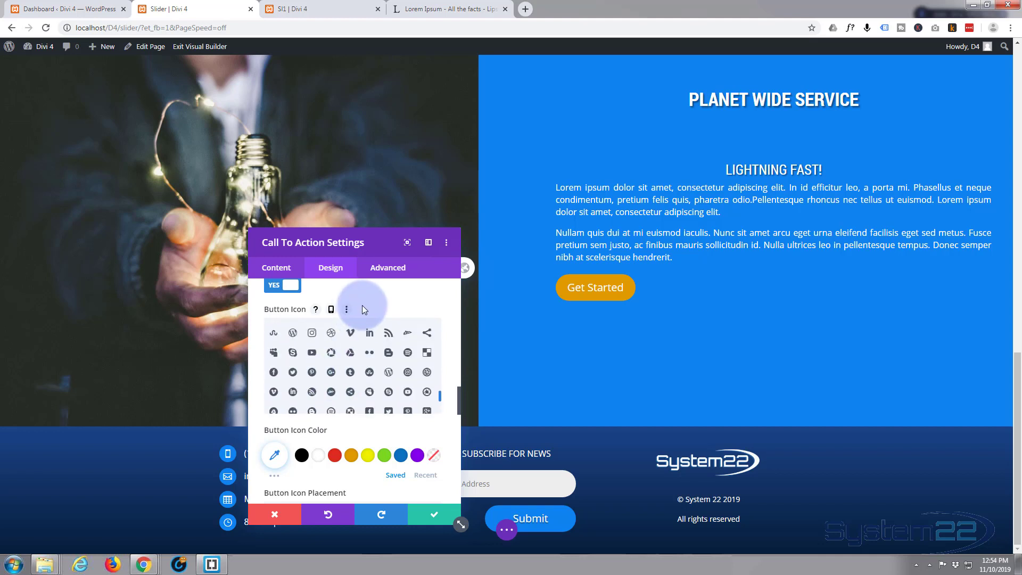
{"action": "left_click", "coordinate": [276, 288]}
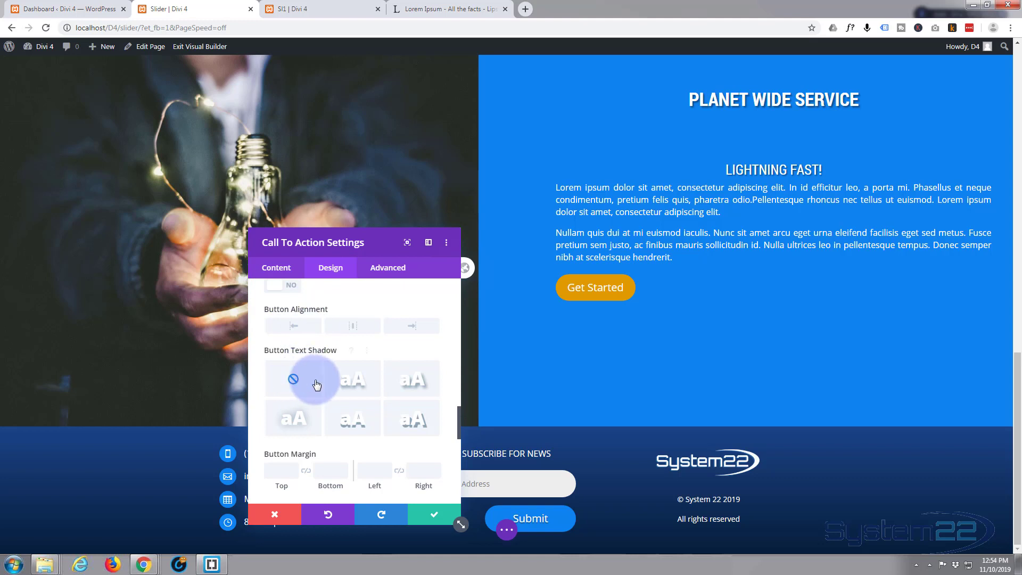
Step: Give the button text the third shadow preset, offset 0.08em horizontally and vertically
{"action": "left_click", "coordinate": [362, 384]}
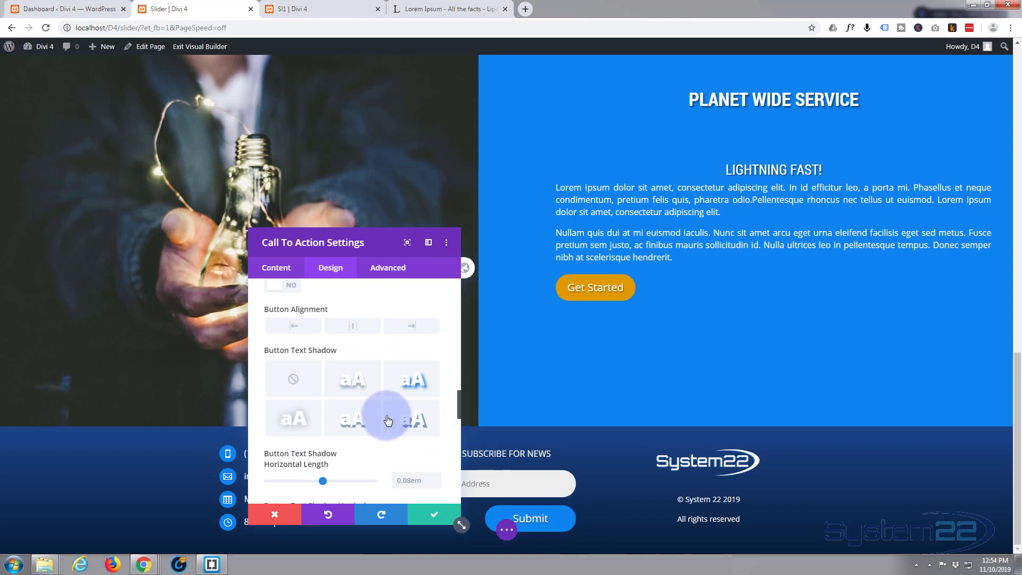
{"action": "left_click", "coordinate": [346, 410]}
{"action": "scroll", "coordinate": [345, 407], "scroll_direction": "down", "scroll_amount": 6}
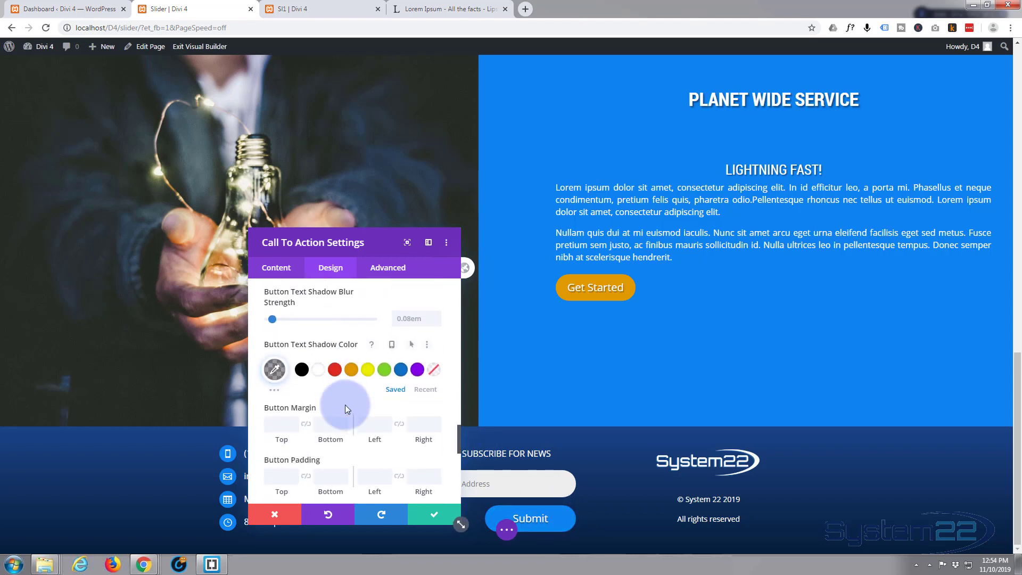
{"action": "scroll", "coordinate": [345, 406], "scroll_direction": "down", "scroll_amount": 3}
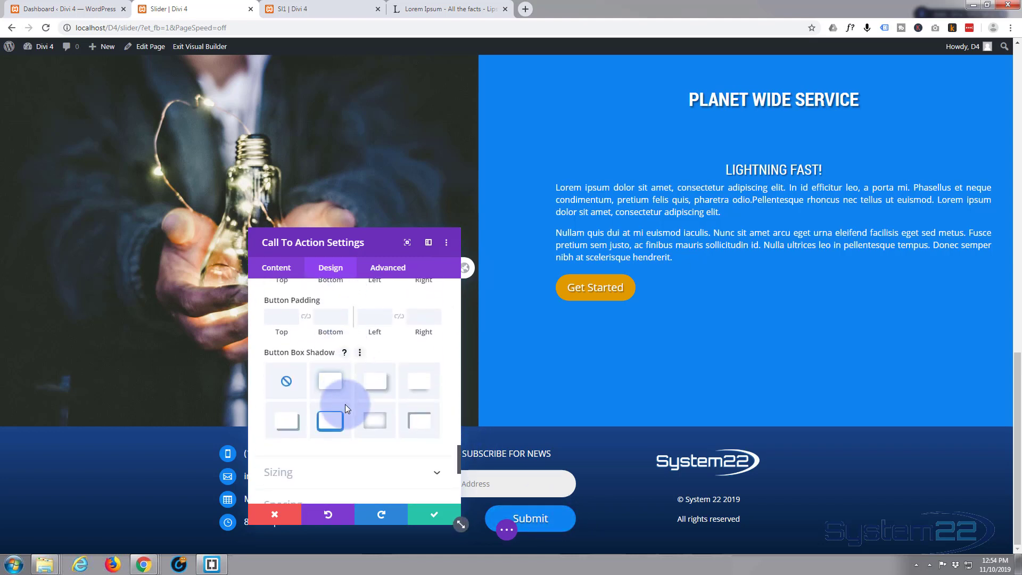
Step: Set the button's linked left and right padding to 50px and apply the fourth box shadow preset, cast below the button
{"action": "scroll", "coordinate": [286, 384], "scroll_direction": "up", "scroll_amount": 3}
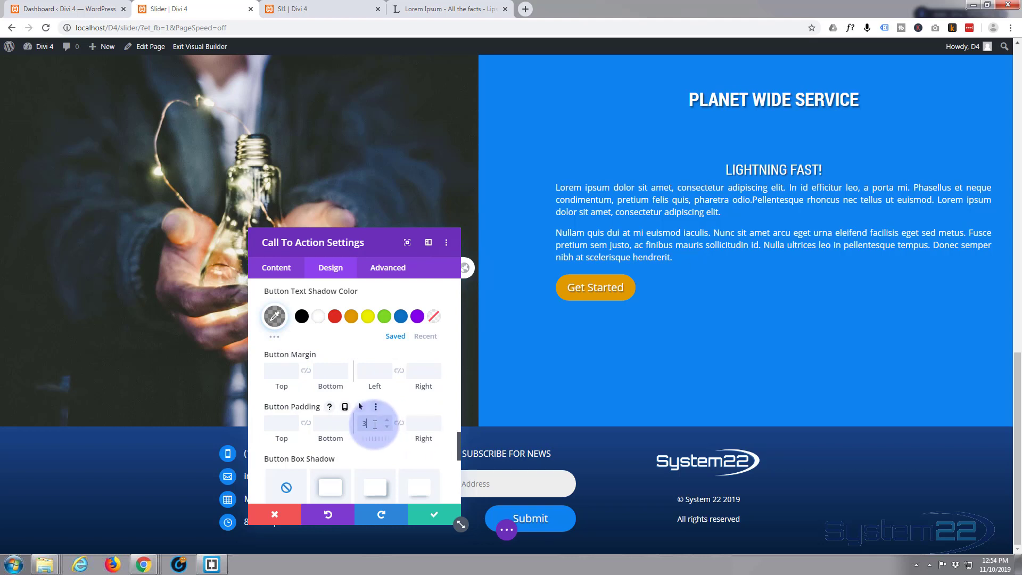
{"action": "type", "text": "px"}
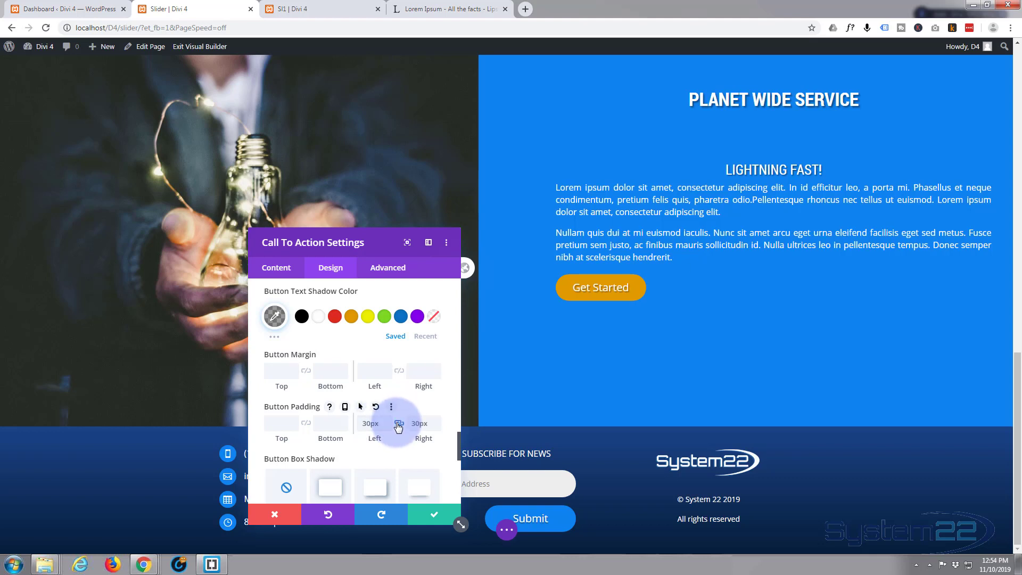
{"action": "double_click", "coordinate": [373, 424]}
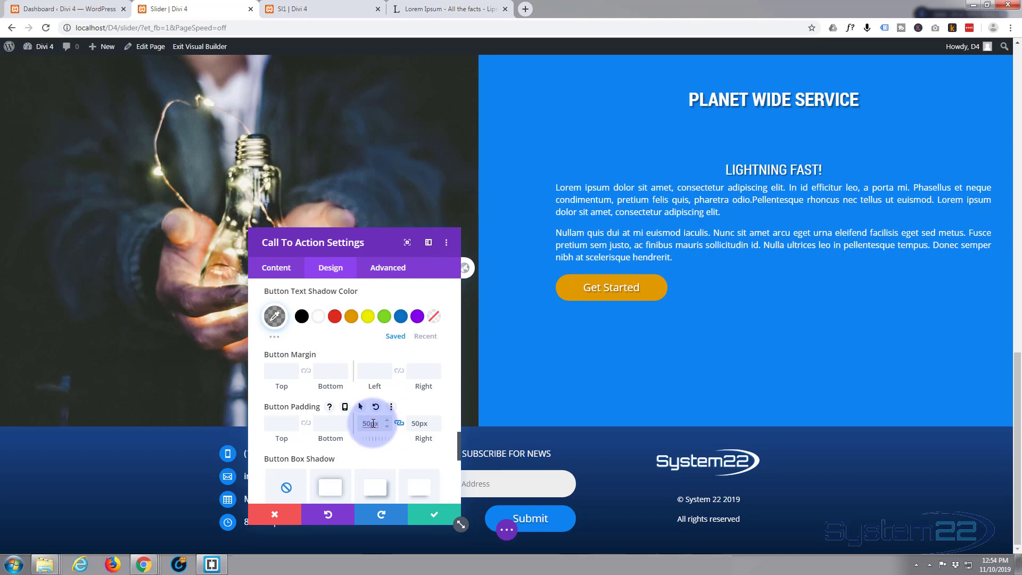
{"action": "left_click", "coordinate": [398, 423]}
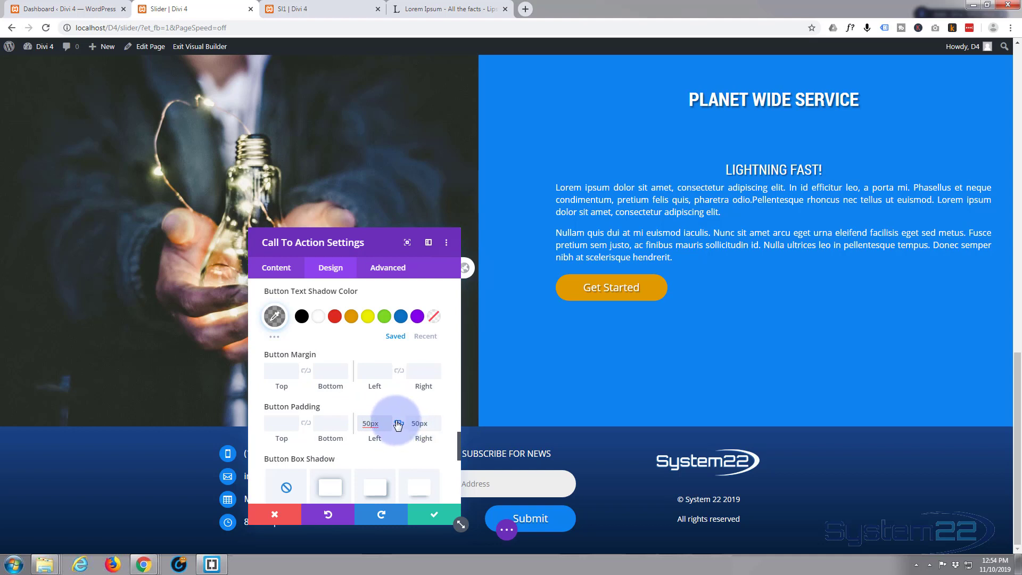
{"action": "left_click", "coordinate": [399, 425]}
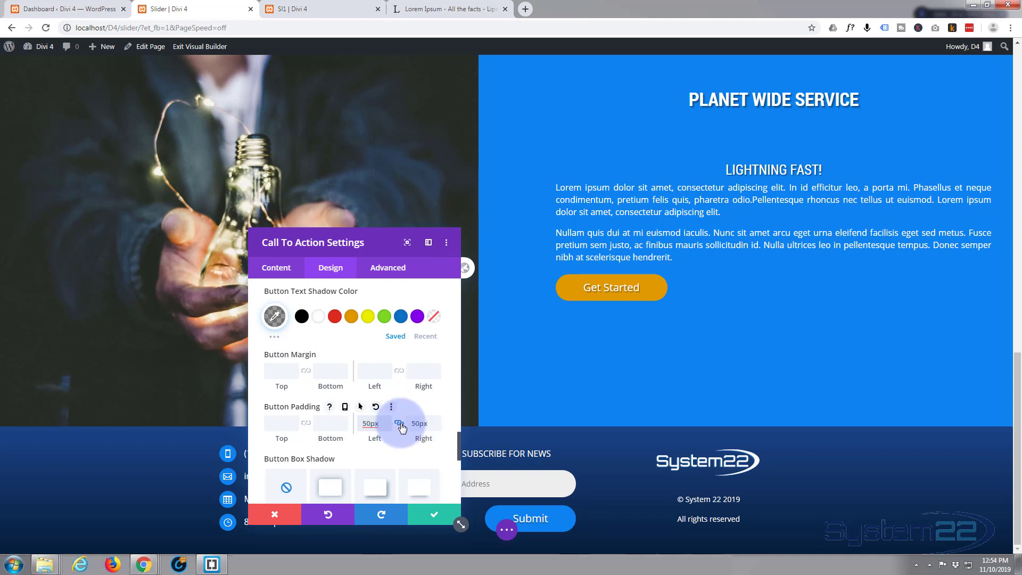
{"action": "scroll", "coordinate": [405, 428], "scroll_direction": "down", "scroll_amount": 1}
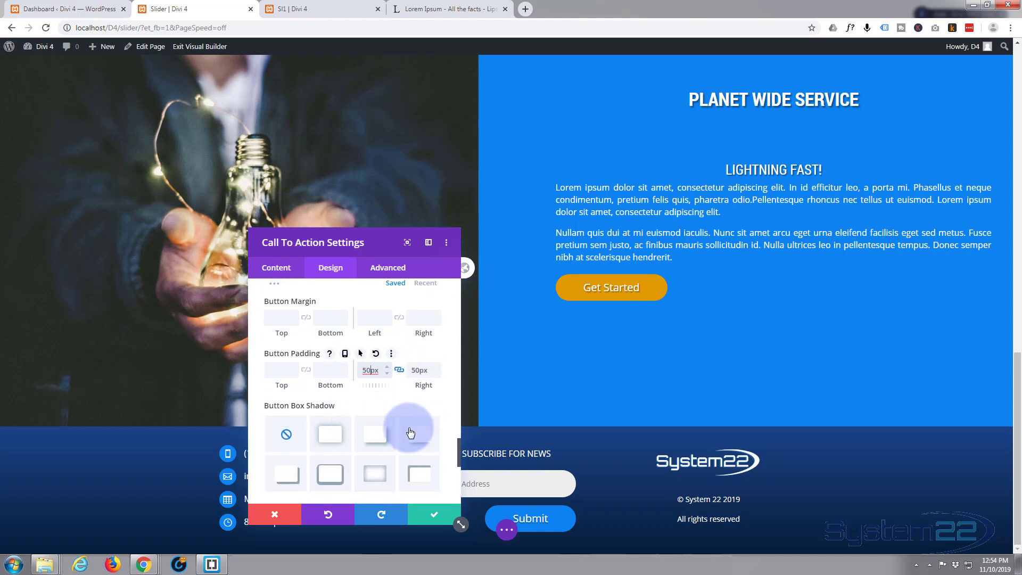
{"action": "left_click", "coordinate": [423, 440]}
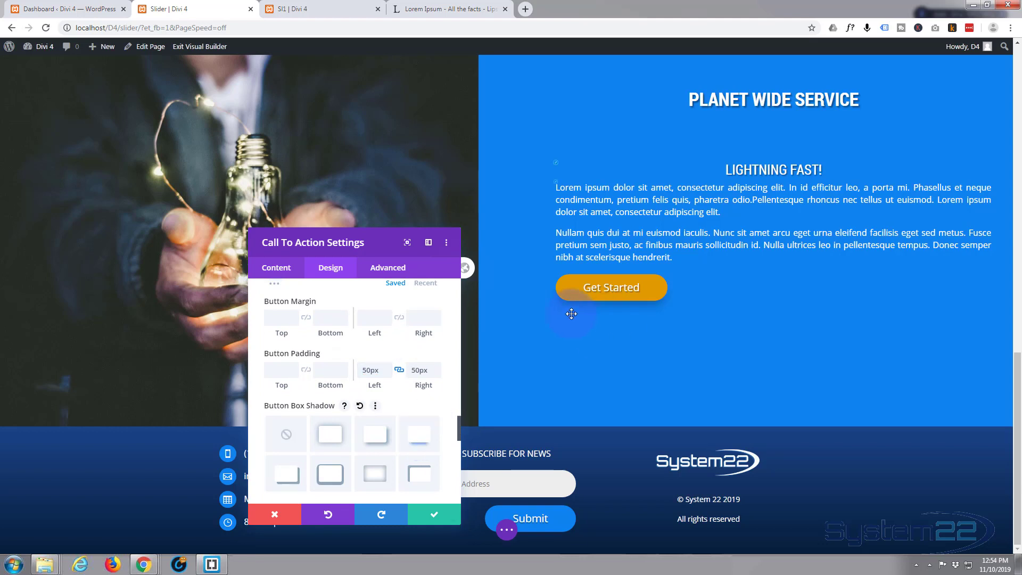
Step: Align the call to action's button to the right and save the module settings
{"action": "scroll", "coordinate": [345, 448], "scroll_direction": "up", "scroll_amount": 3}
{"action": "scroll", "coordinate": [345, 449], "scroll_direction": "up", "scroll_amount": 5}
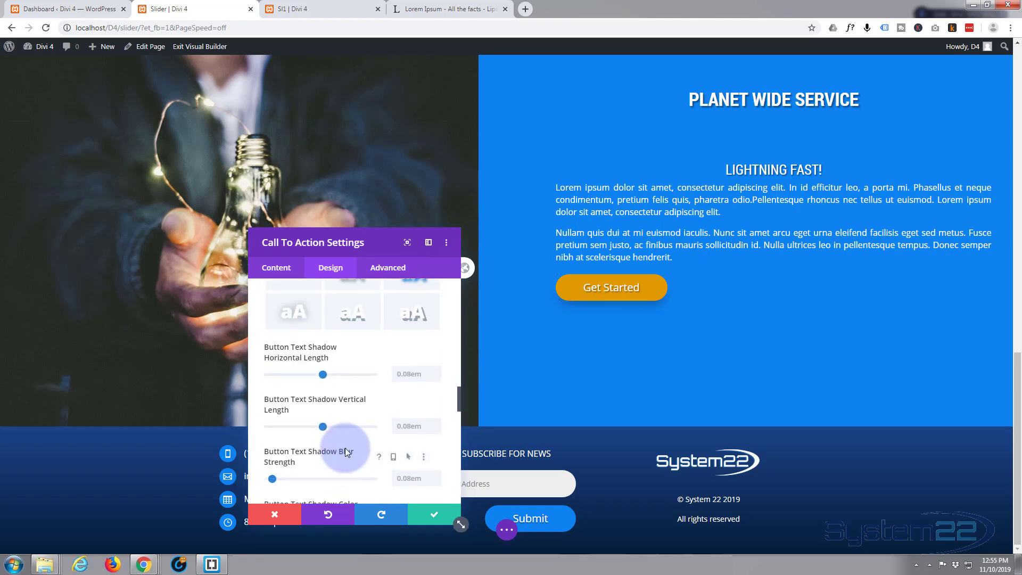
{"action": "left_click", "coordinate": [345, 448]}
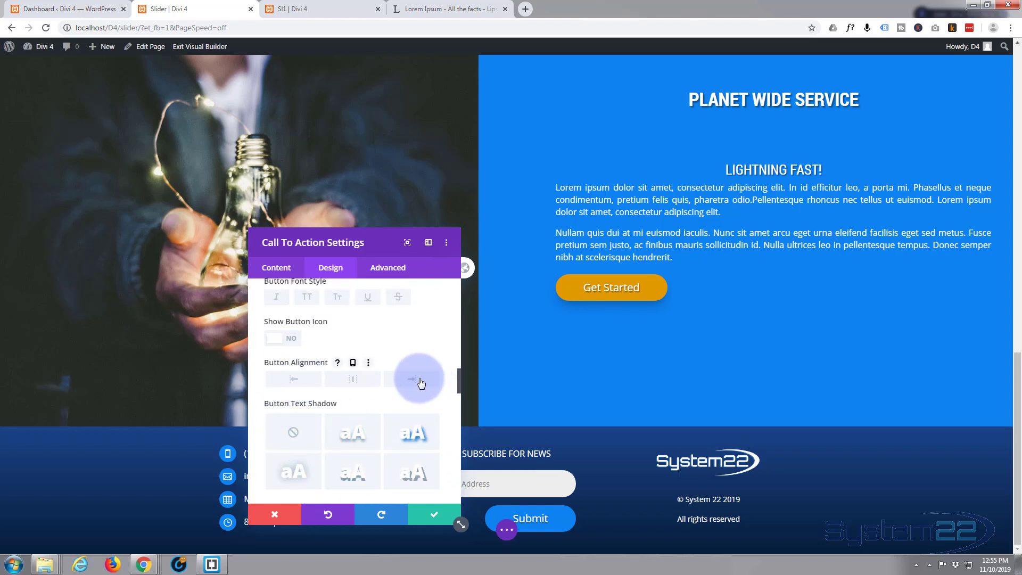
{"action": "left_click", "coordinate": [420, 380]}
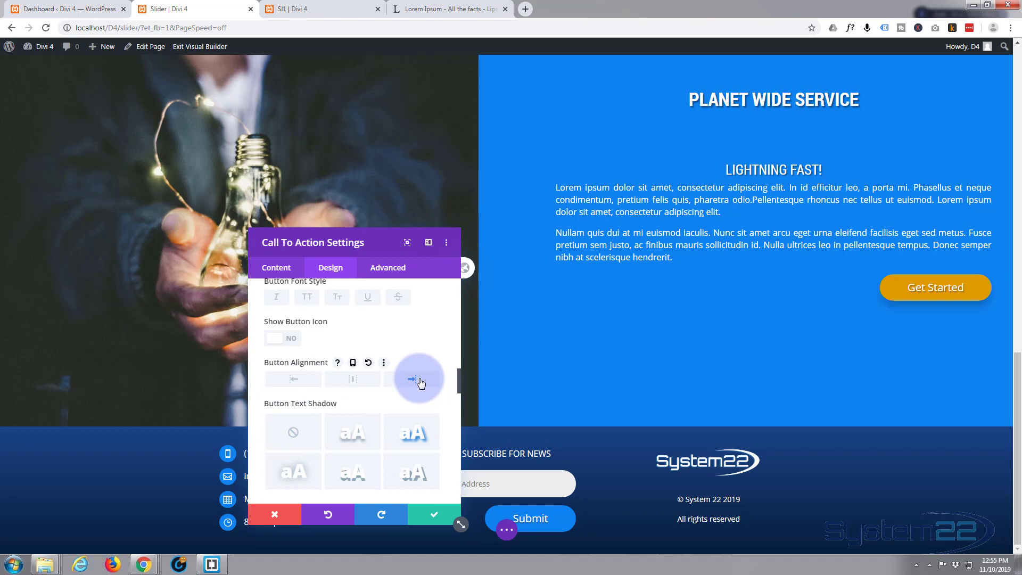
{"action": "left_click", "coordinate": [436, 516]}
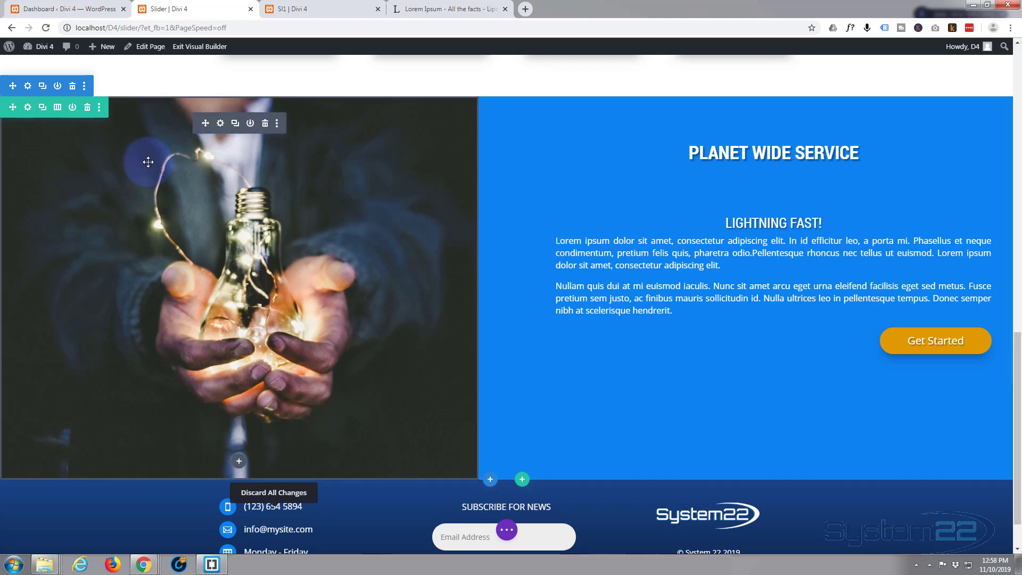
Step: Enable a custom gutter width of 1 for the row with the light bulb image and save the row settings
{"action": "left_click", "coordinate": [28, 108]}
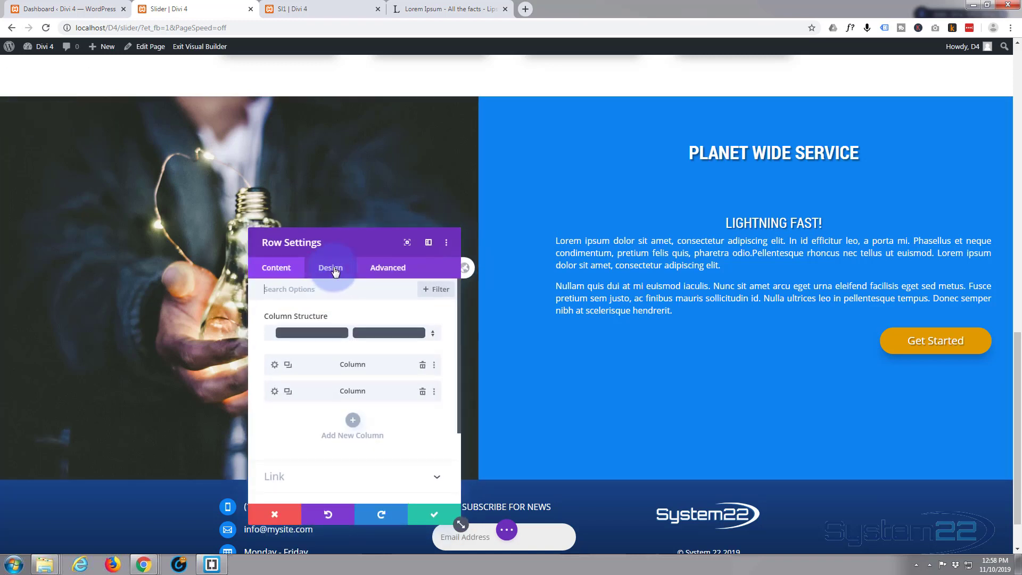
{"action": "left_click", "coordinate": [335, 272]}
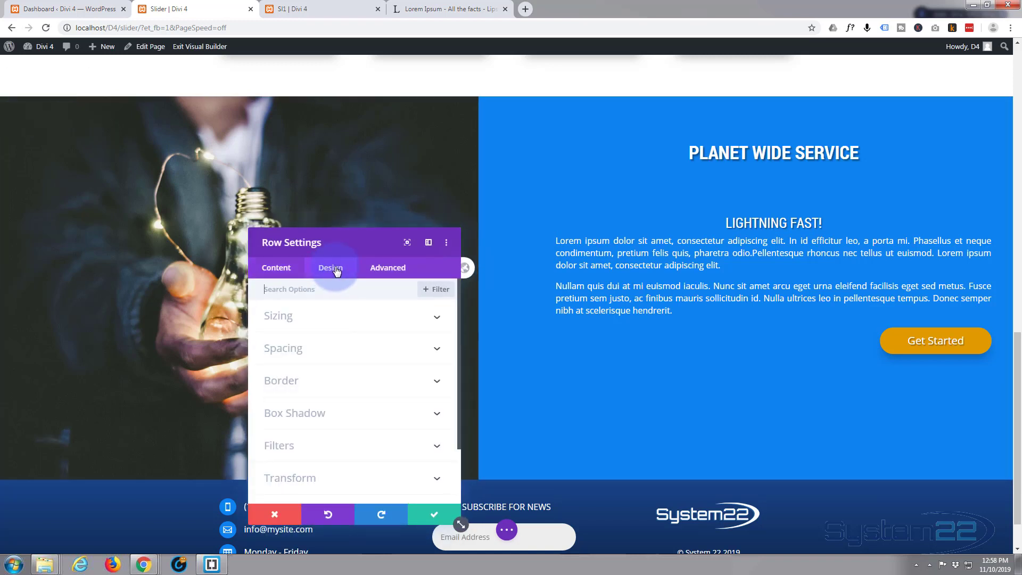
{"action": "left_click", "coordinate": [335, 318]}
{"action": "left_click", "coordinate": [292, 355]}
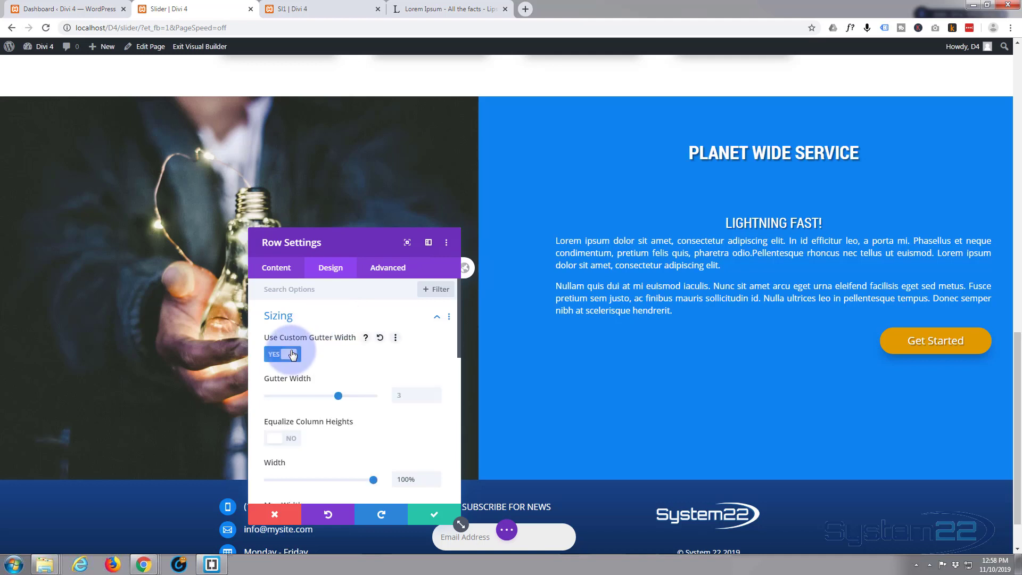
{"action": "left_click_drag", "start_coordinate": [319, 397], "coordinate": [251, 398]}
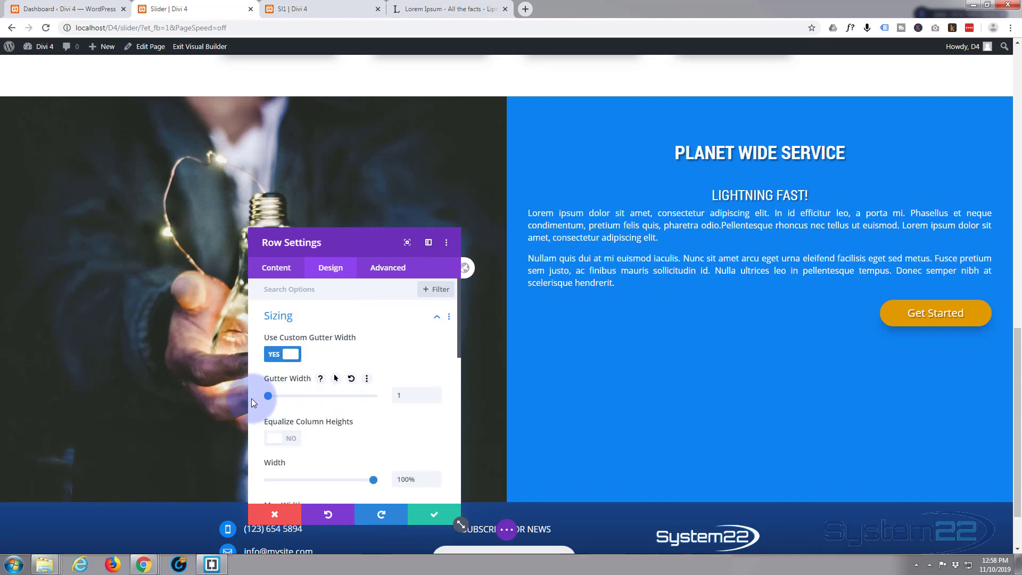
{"action": "left_click", "coordinate": [429, 515]}
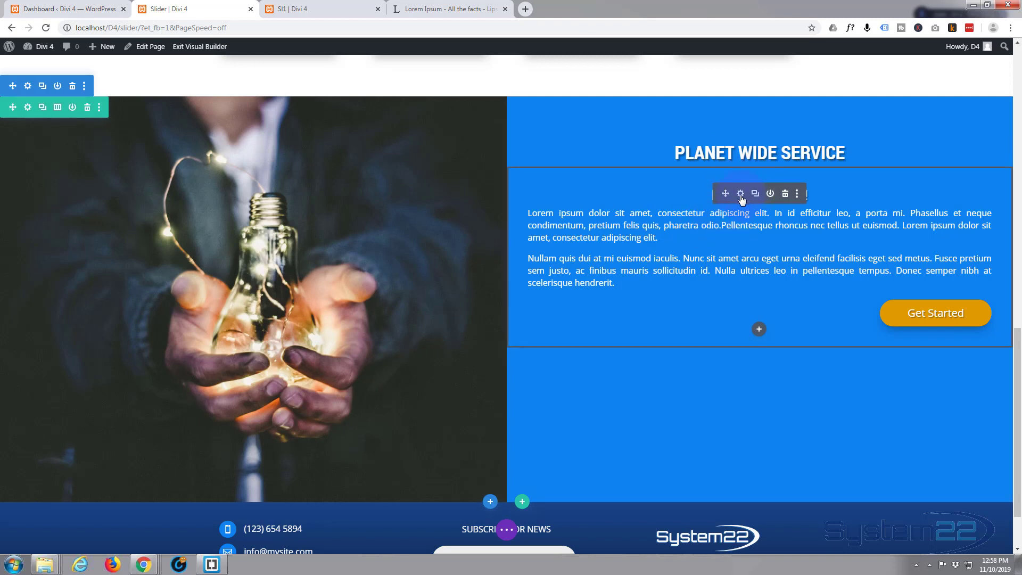
Step: Set the "Lightning Fast!" call to action's width to 60% and centre the module in its column
{"action": "left_click", "coordinate": [740, 194]}
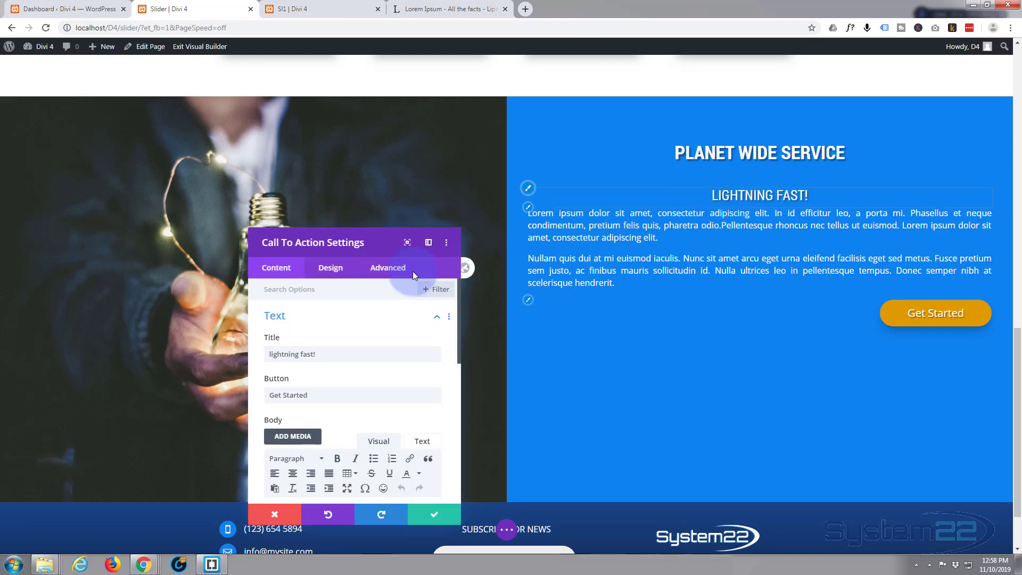
{"action": "left_click", "coordinate": [333, 269]}
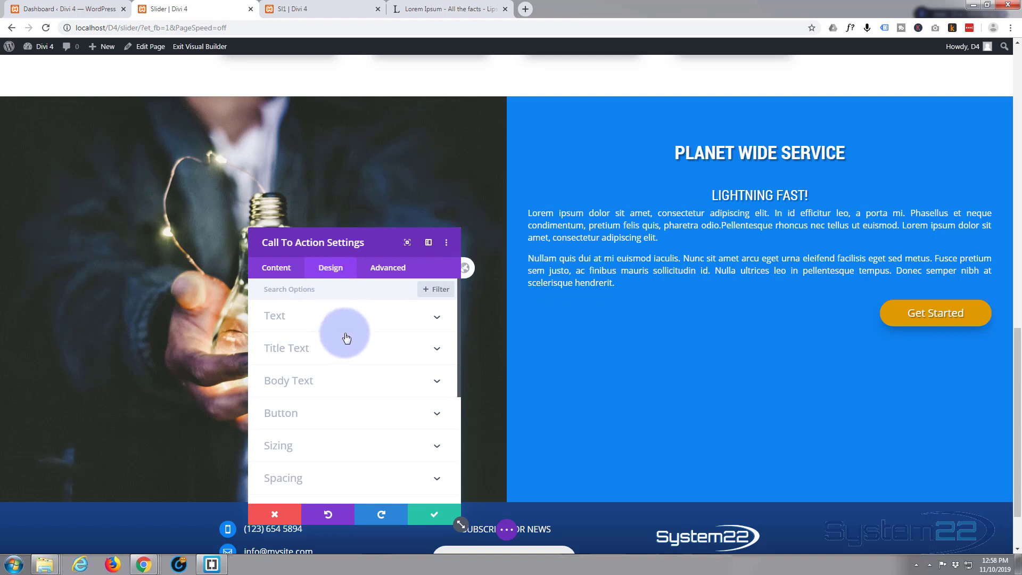
{"action": "scroll", "coordinate": [346, 338], "scroll_direction": "down", "scroll_amount": 3}
{"action": "left_click_drag", "start_coordinate": [377, 242], "coordinate": [367, 173]}
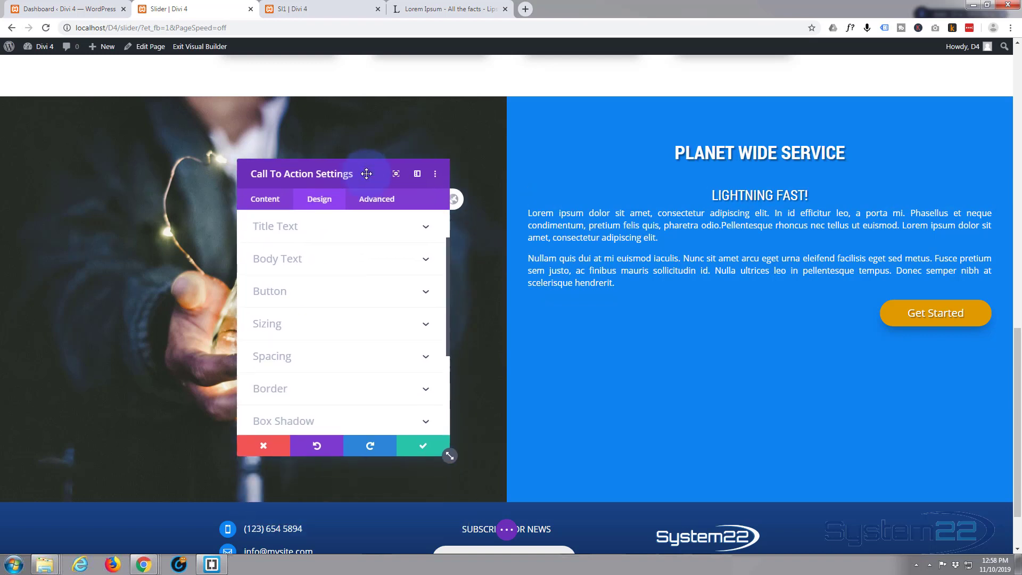
{"action": "left_click", "coordinate": [338, 322]}
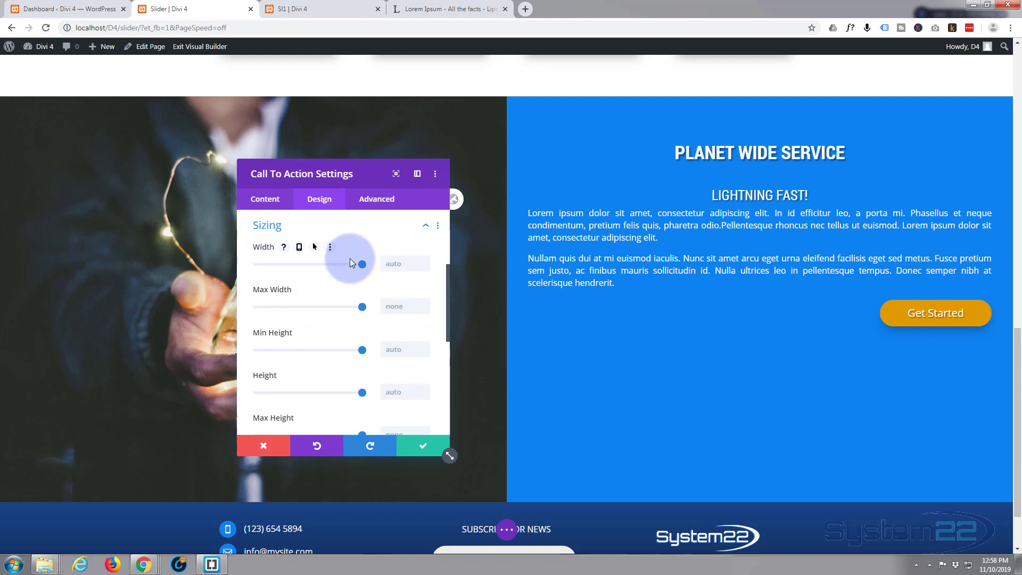
{"action": "left_click", "coordinate": [392, 262]}
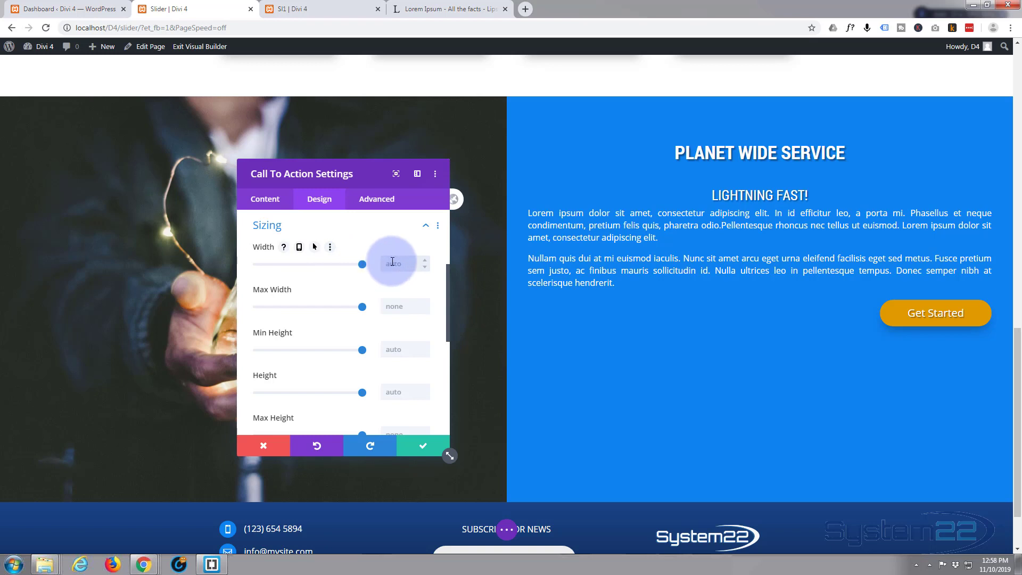
{"action": "type", "text": "60px"}
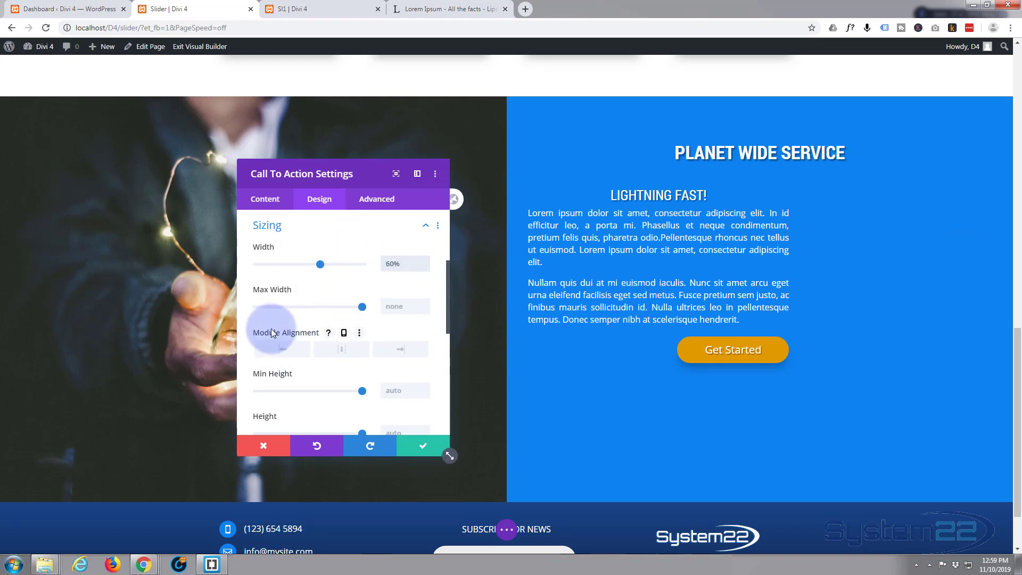
{"action": "left_click", "coordinate": [341, 351]}
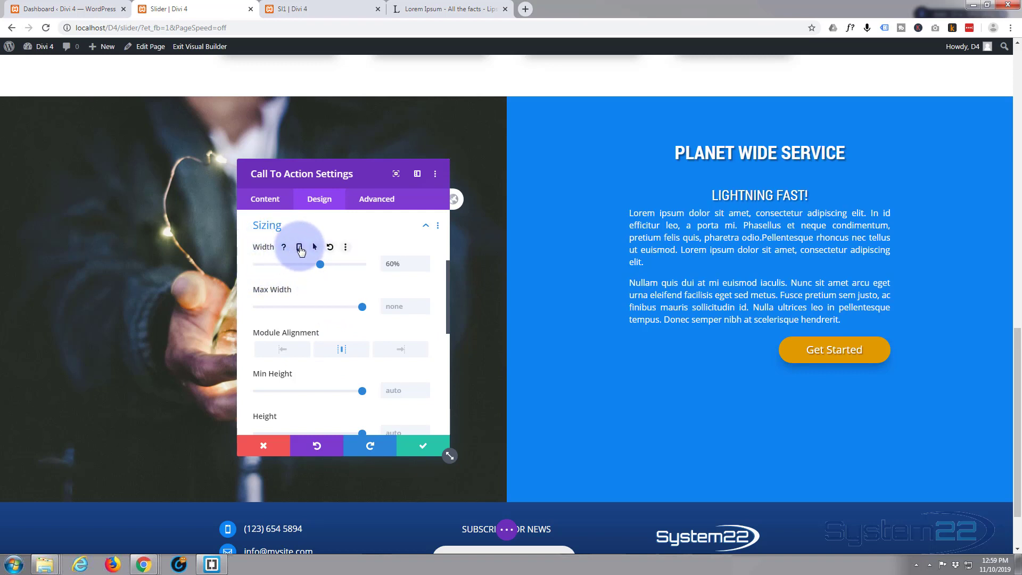
Step: Enable responsive width values for the "Lightning Fast!" call to action and set its tablet width to 80%
{"action": "left_click", "coordinate": [300, 247]}
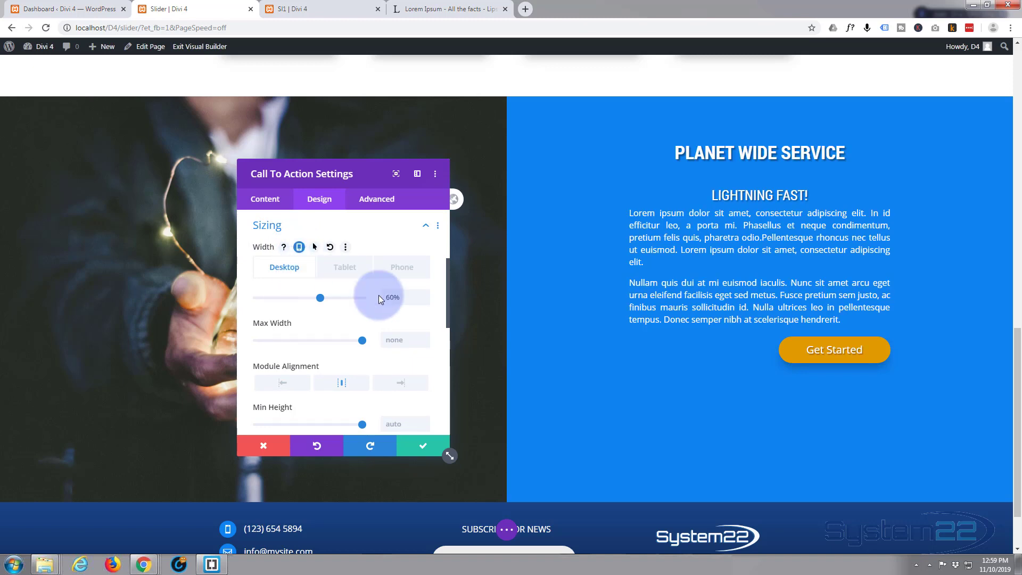
{"action": "left_click", "coordinate": [349, 268]}
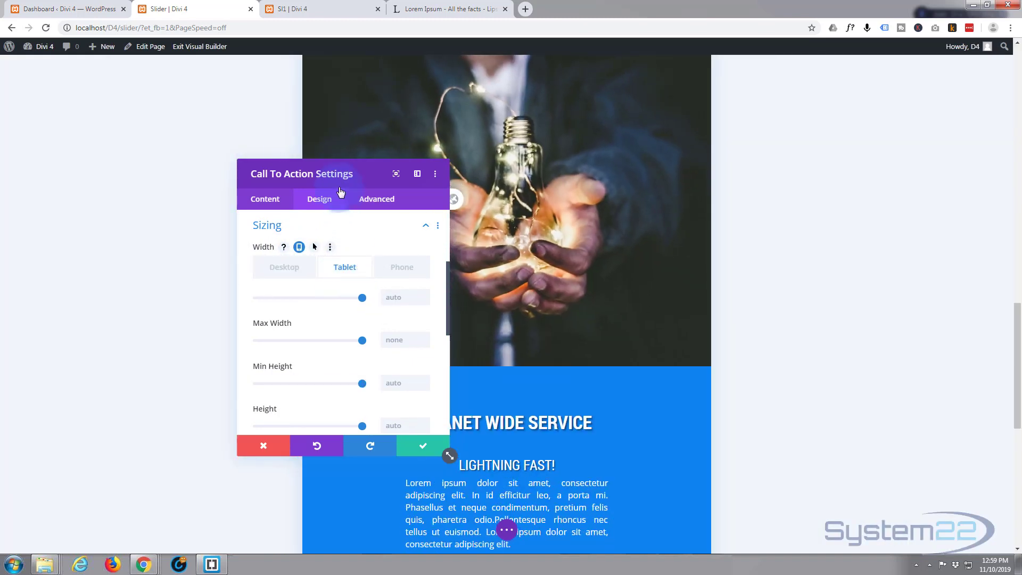
{"action": "left_click_drag", "start_coordinate": [361, 178], "coordinate": [196, 149]}
{"action": "scroll", "coordinate": [514, 266], "scroll_direction": "down", "scroll_amount": 5}
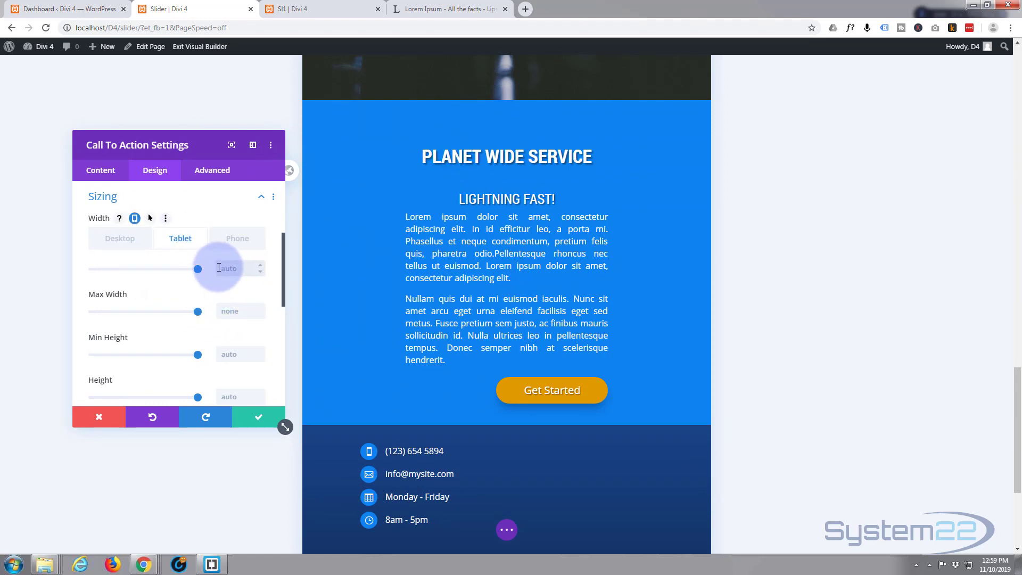
{"action": "type", "text": "px%"}
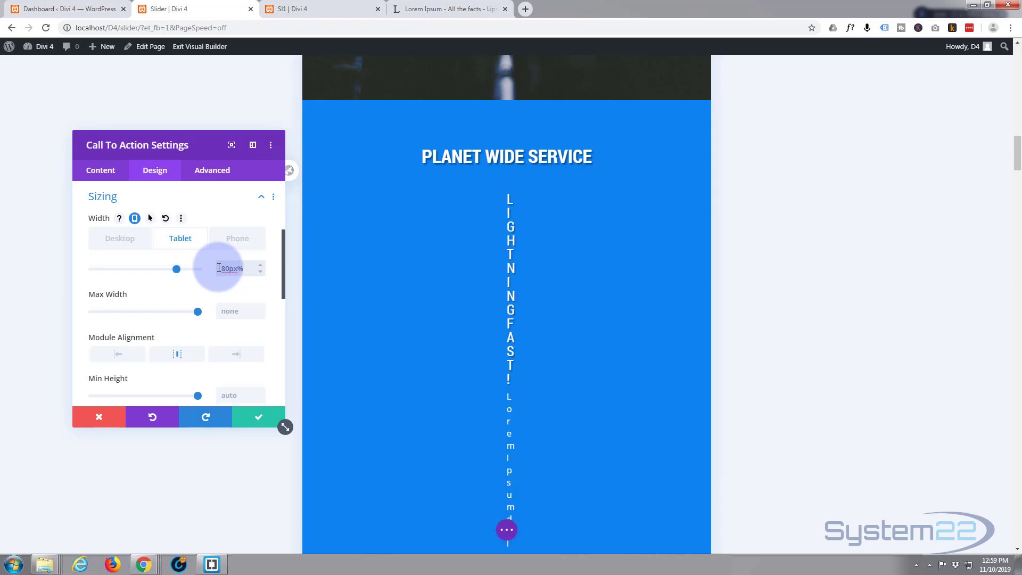
Step: Set the call to action's phone width to 100%, check the tablet and desktop layouts, and save the module settings
{"action": "left_click", "coordinate": [239, 241]}
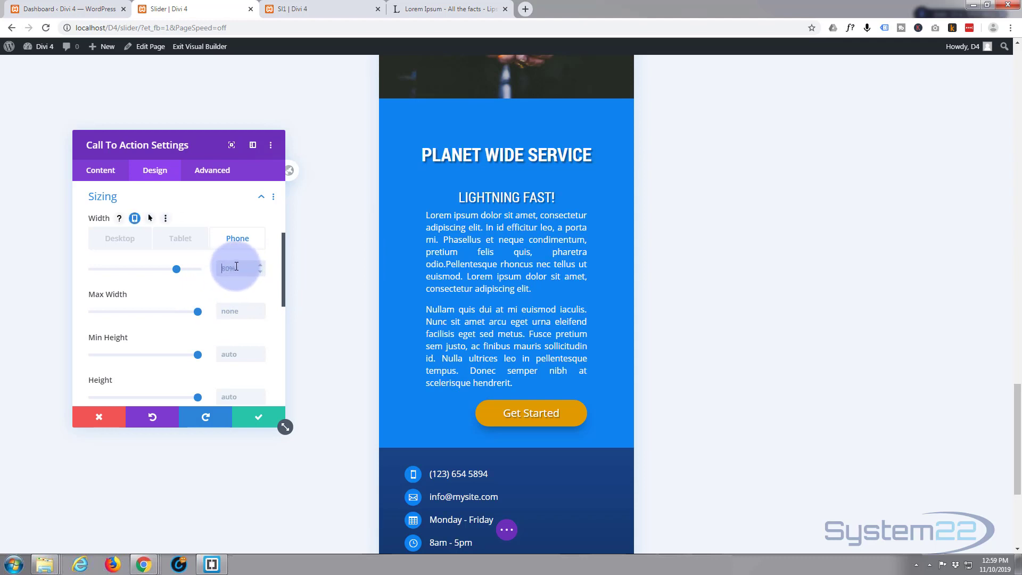
{"action": "type", "text": "%"}
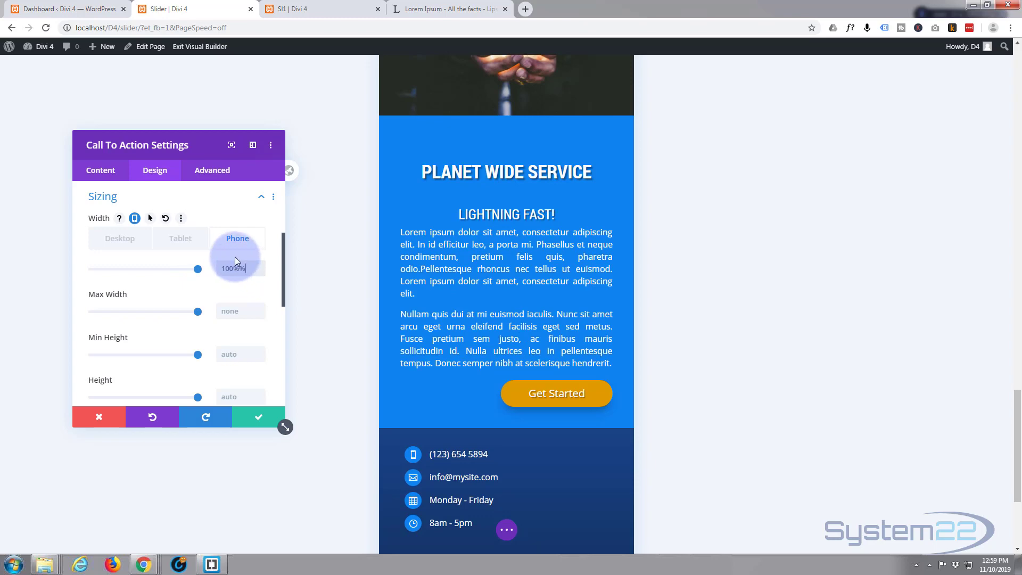
{"action": "left_click", "coordinate": [178, 241]}
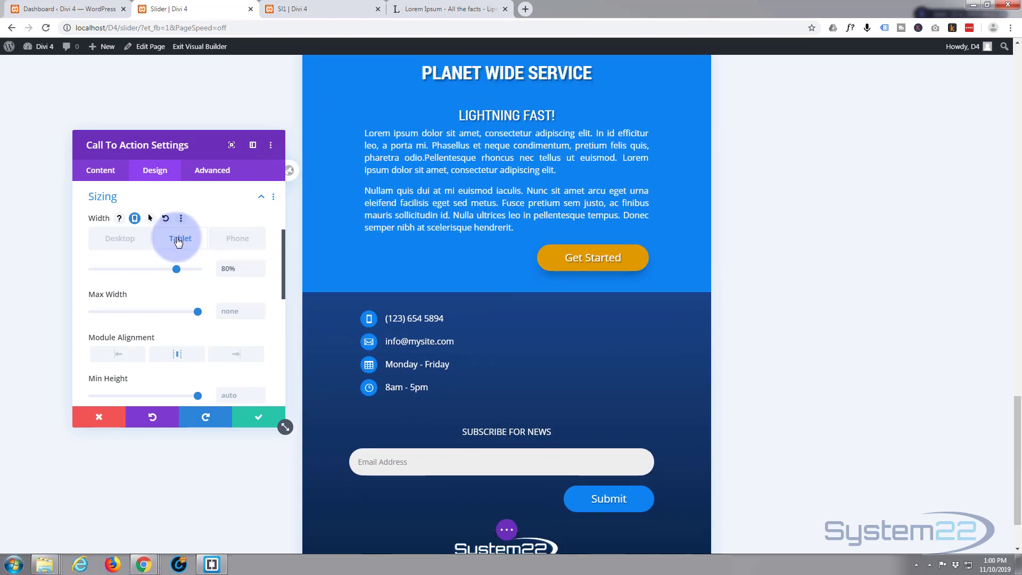
{"action": "left_click", "coordinate": [121, 241]}
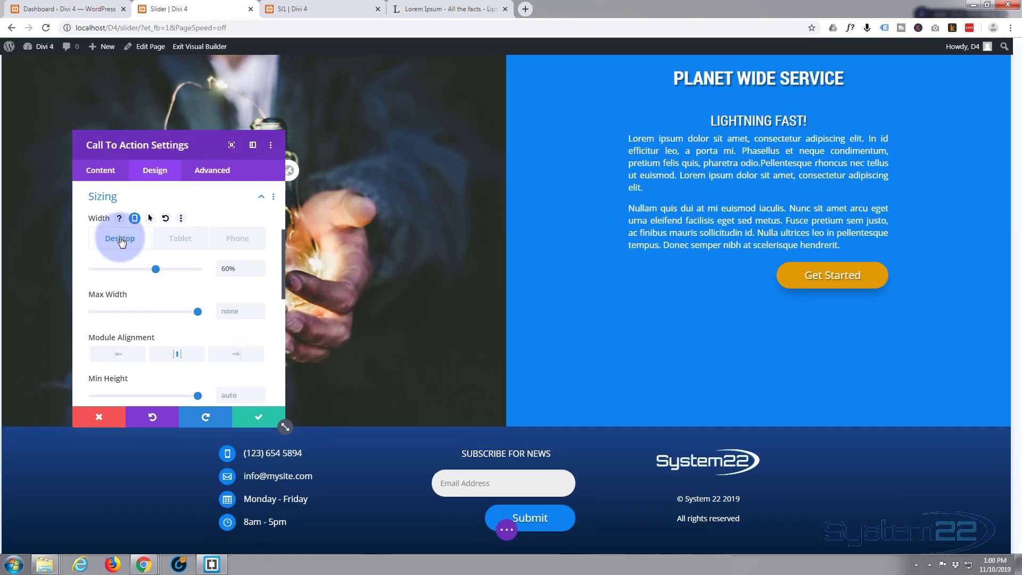
{"action": "scroll", "coordinate": [784, 244], "scroll_direction": "up", "scroll_amount": 2}
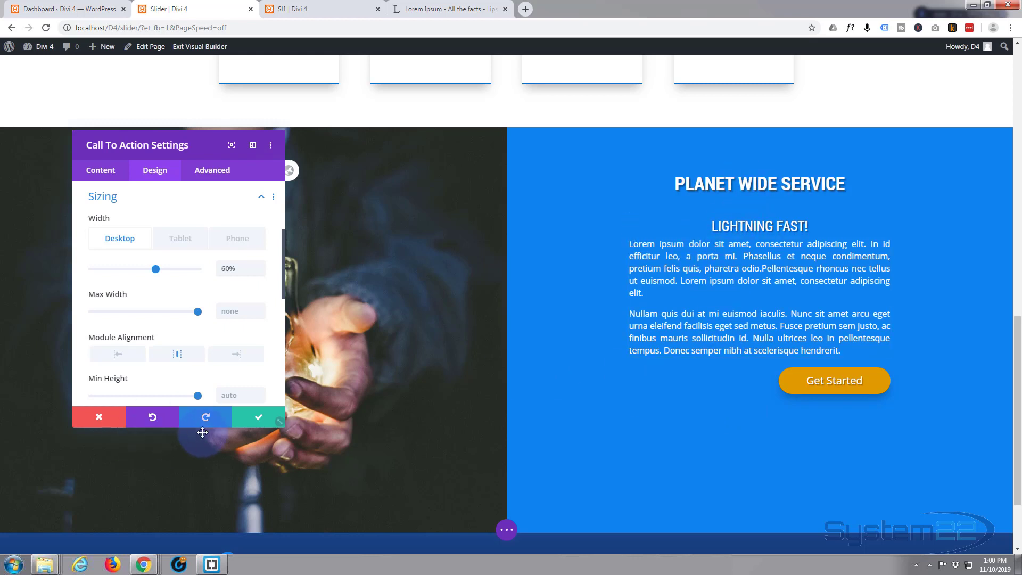
{"action": "left_click", "coordinate": [258, 418]}
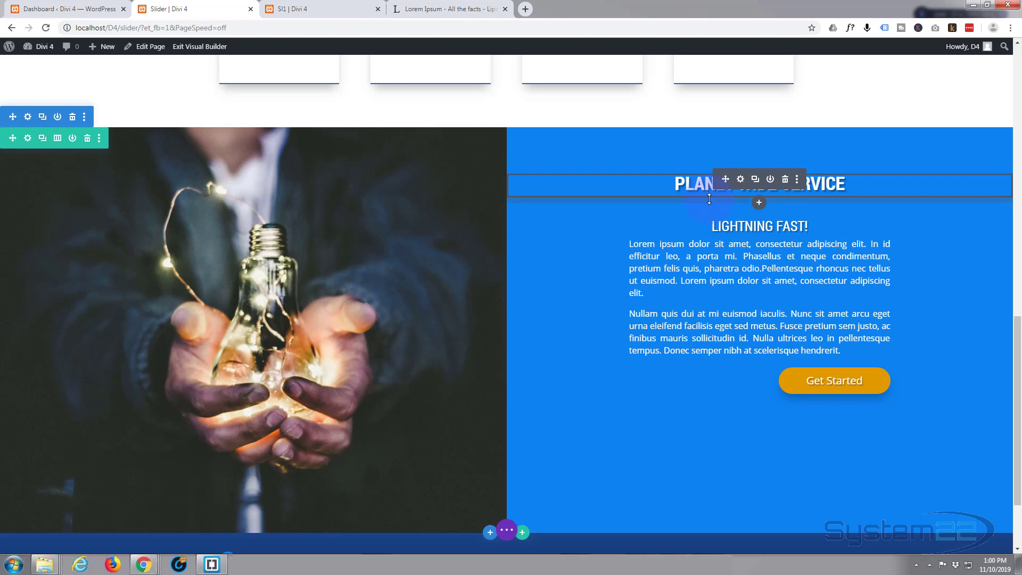
Step: Increase the "Planet Wide Service" heading's bottom margin to 58px directly on the page
{"action": "mouse_move", "coordinate": [709, 197]}
{"action": "left_mouse_down"}
{"action": "mouse_move", "coordinate": [716, 242]}
{"action": "mouse_move", "coordinate": [715, 227]}
{"action": "left_mouse_up"}
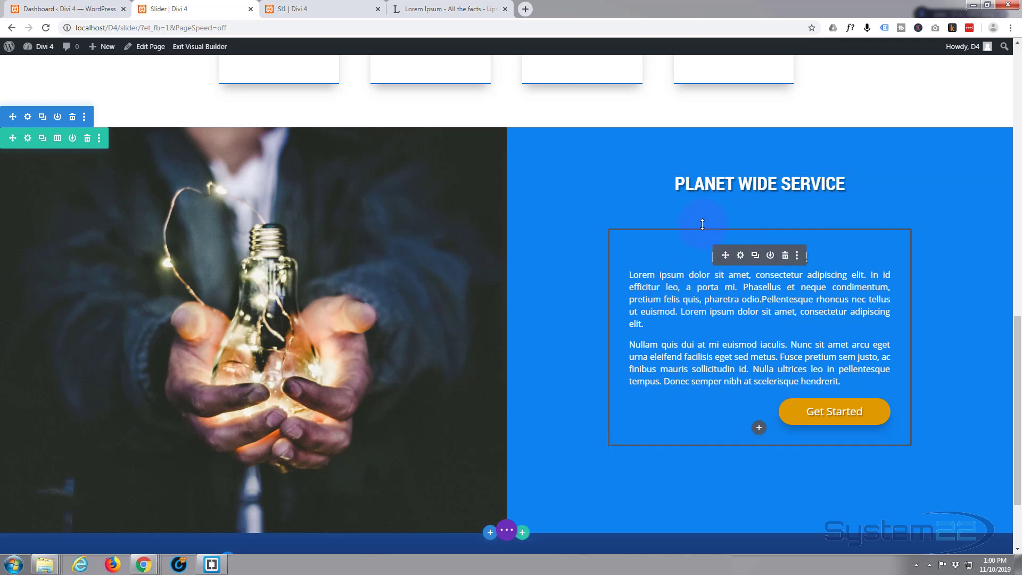
Step: Set the call to action's body text size to 17px and save the module settings
{"action": "left_click", "coordinate": [738, 256]}
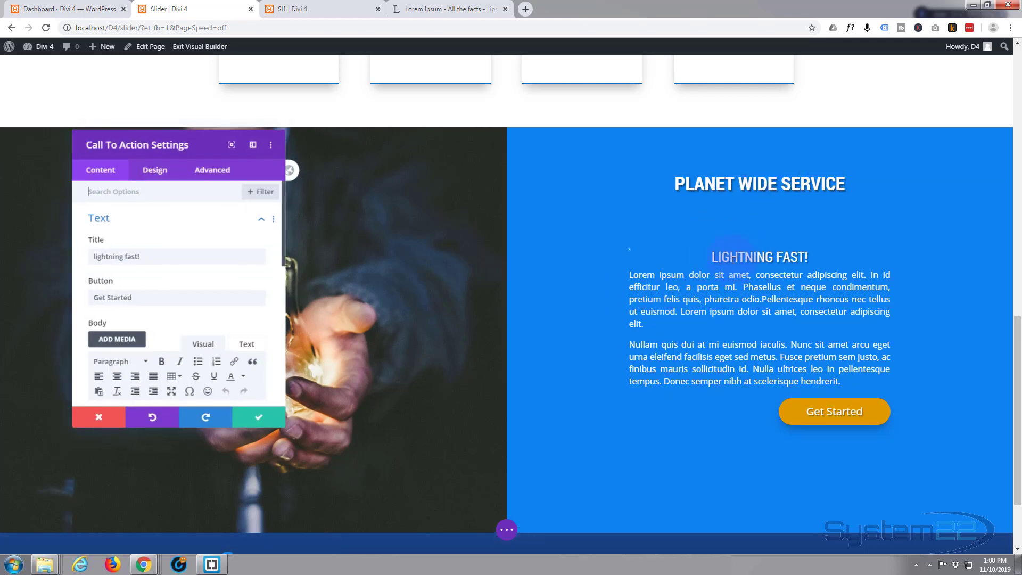
{"action": "left_click", "coordinate": [158, 177]}
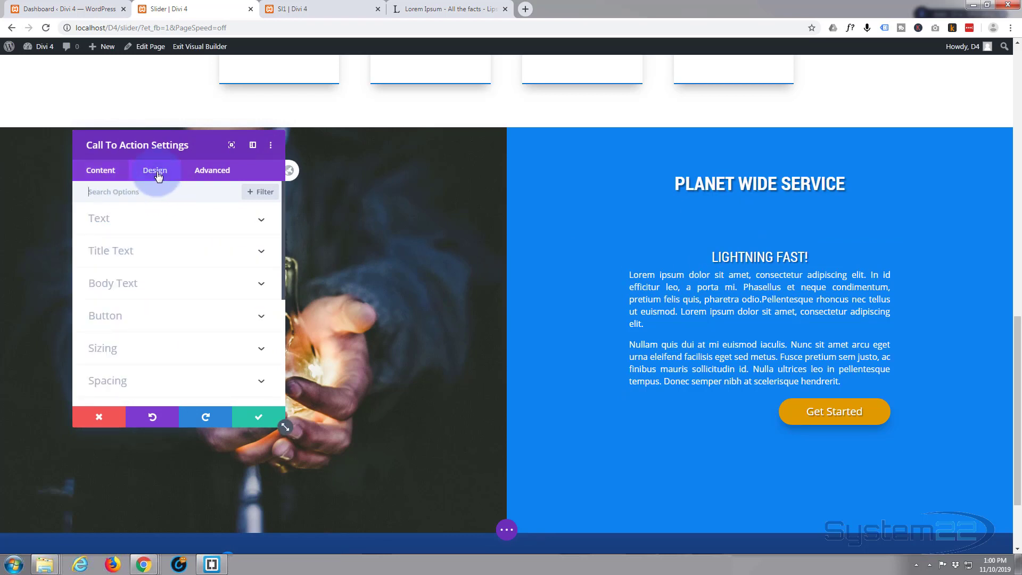
{"action": "left_click", "coordinate": [155, 219]}
{"action": "left_click", "coordinate": [153, 261]}
{"action": "scroll", "coordinate": [154, 262], "scroll_direction": "down", "scroll_amount": 10}
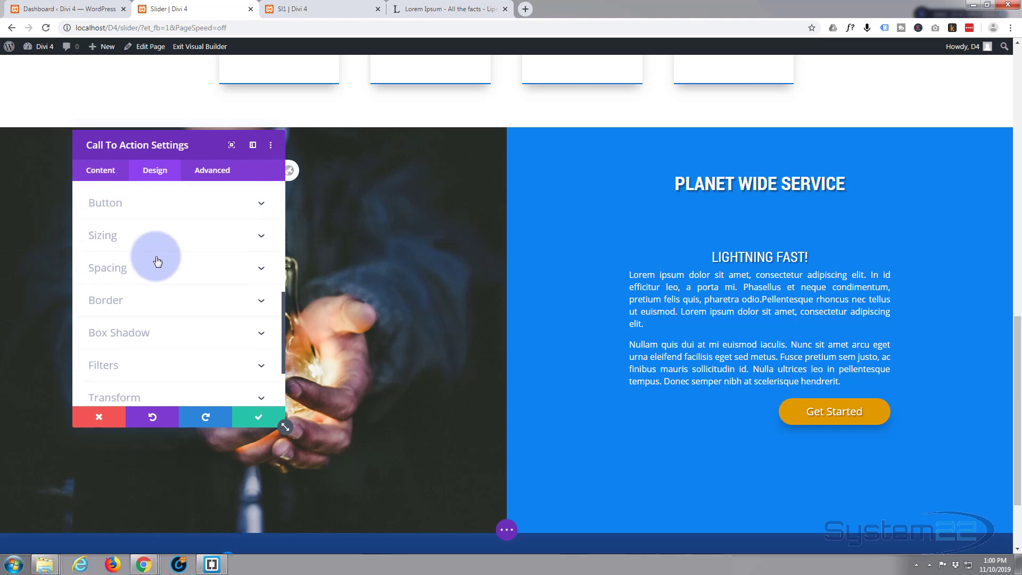
{"action": "scroll", "coordinate": [154, 261], "scroll_direction": "up", "scroll_amount": 2}
{"action": "left_click", "coordinate": [158, 260]}
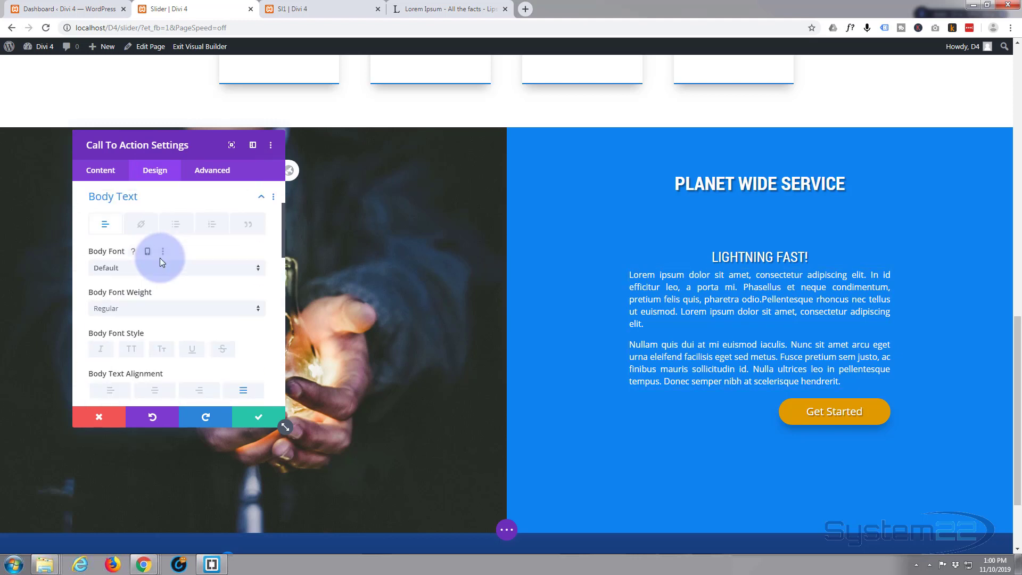
{"action": "scroll", "coordinate": [158, 254], "scroll_direction": "down", "scroll_amount": 3}
{"action": "scroll", "coordinate": [151, 269], "scroll_direction": "down", "scroll_amount": 1}
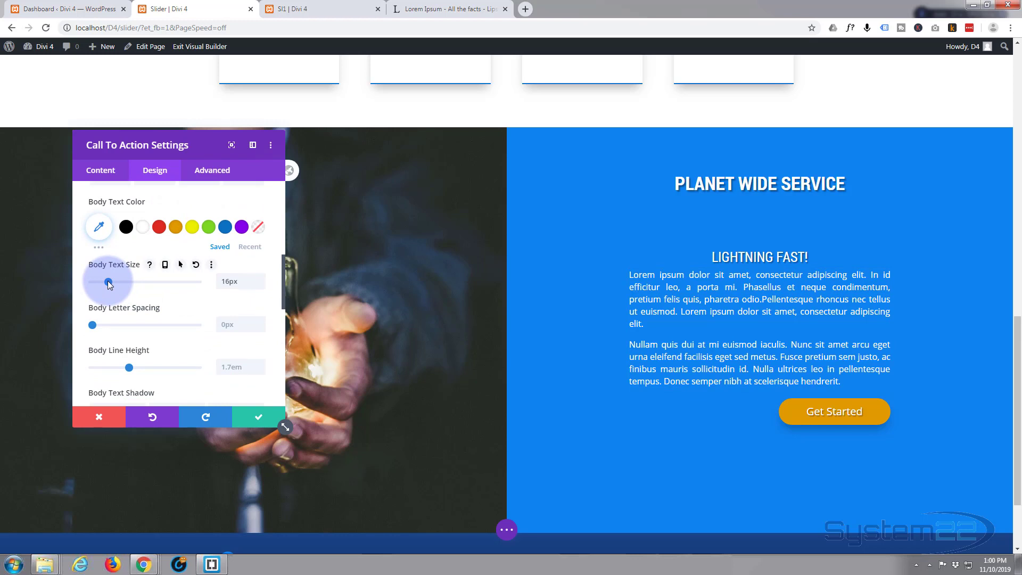
{"action": "left_click_drag", "start_coordinate": [108, 284], "coordinate": [109, 282]}
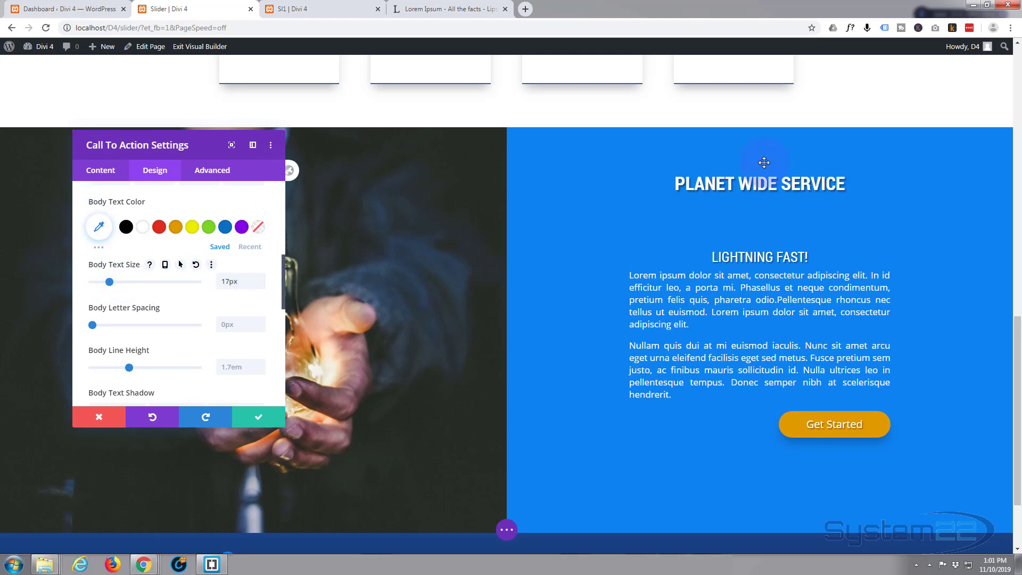
{"action": "scroll", "coordinate": [580, 302], "scroll_direction": "down", "scroll_amount": 2}
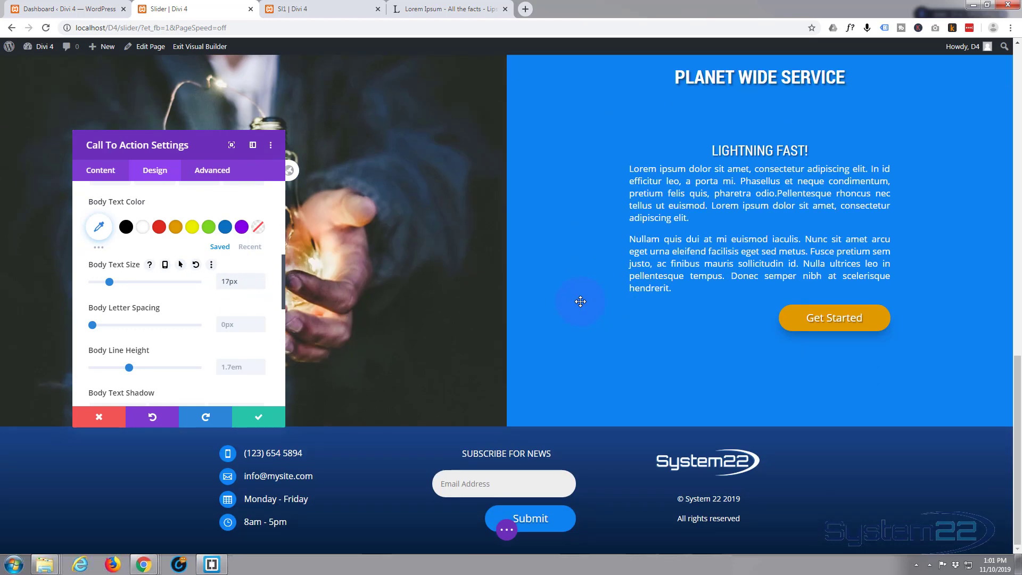
{"action": "scroll", "coordinate": [581, 301], "scroll_direction": "up", "scroll_amount": 2}
{"action": "scroll", "coordinate": [581, 301], "scroll_direction": "up", "scroll_amount": 2}
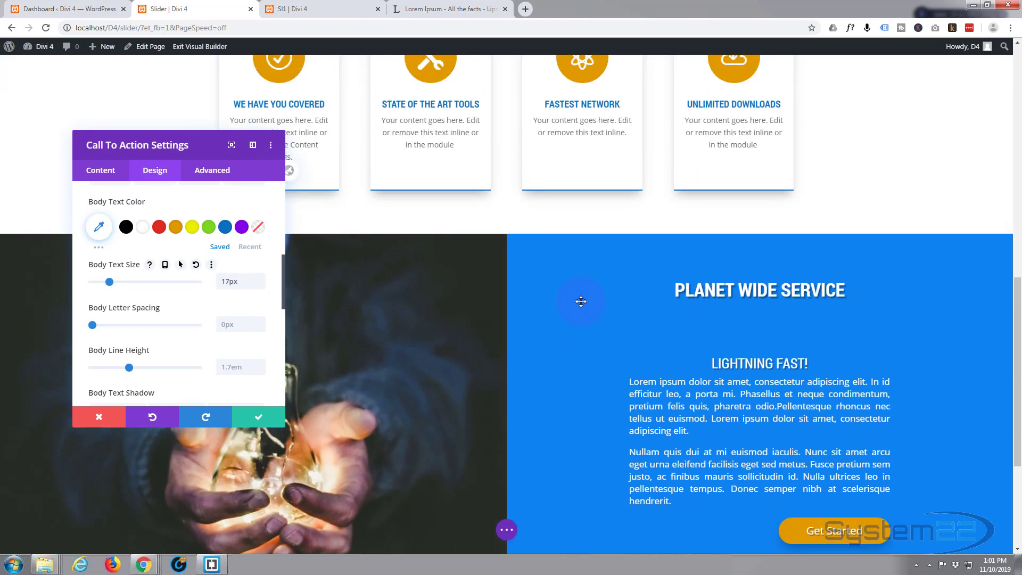
{"action": "scroll", "coordinate": [581, 301], "scroll_direction": "down", "scroll_amount": 3}
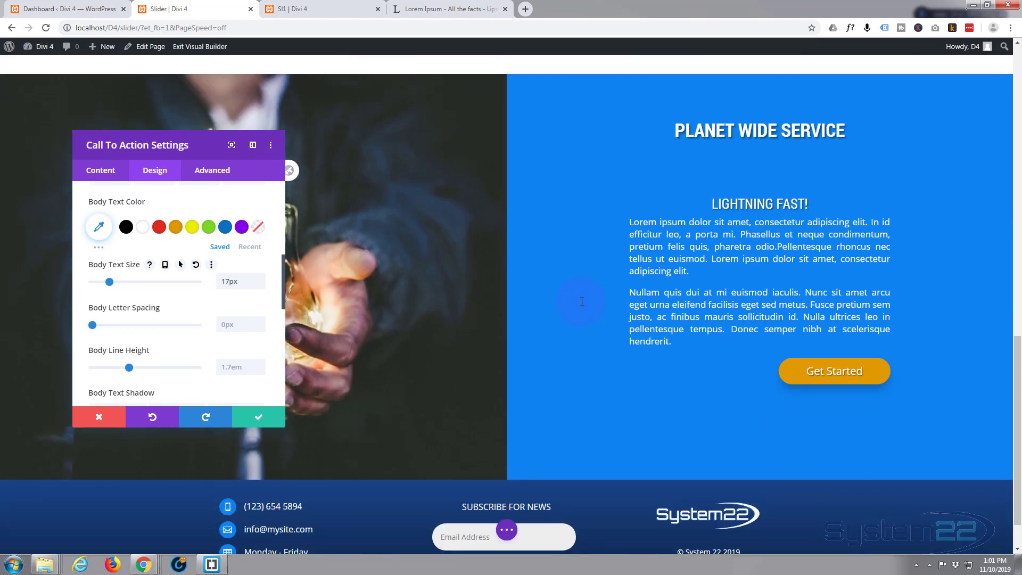
{"action": "left_click", "coordinate": [255, 421]}
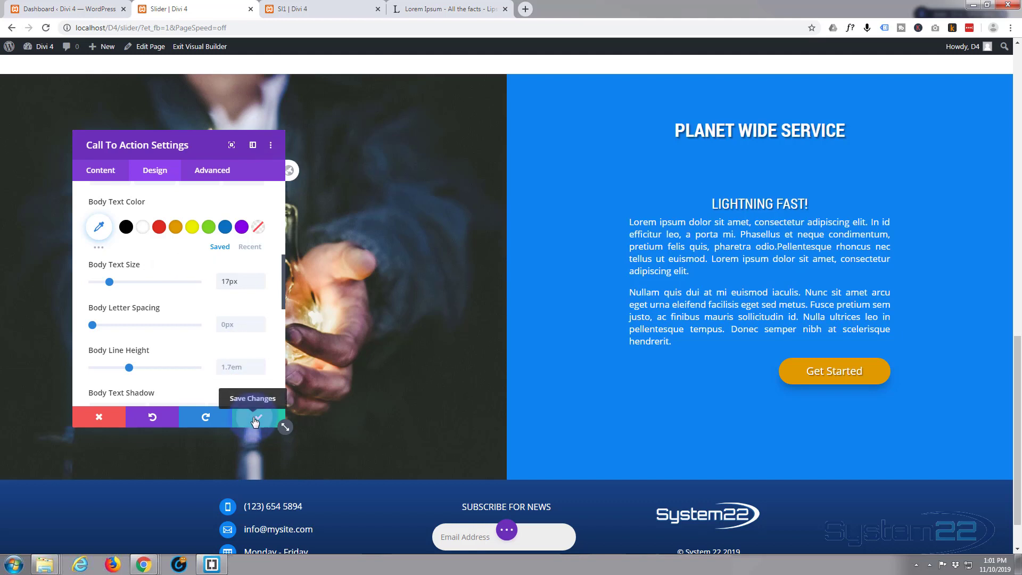
Step: Preview the section in tablet and phone views to examine its spacing and text layout, and return to desktop view
{"action": "left_click", "coordinate": [507, 530]}
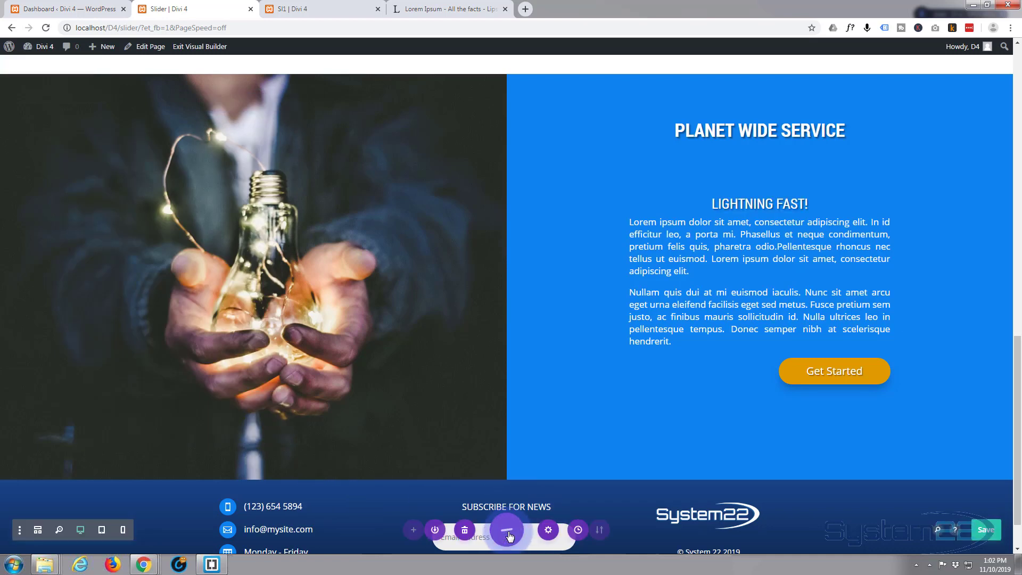
{"action": "left_click", "coordinate": [106, 530]}
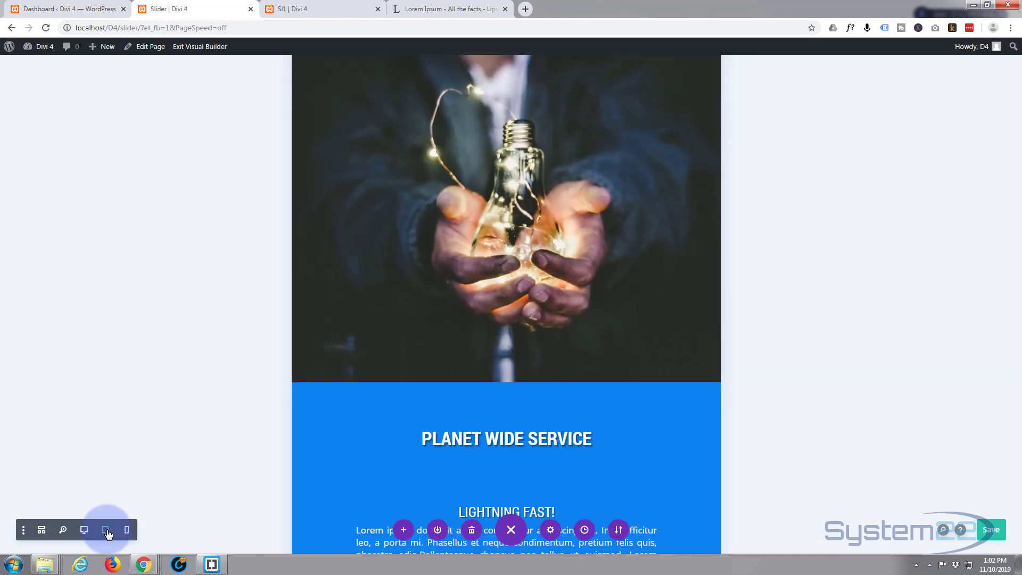
{"action": "scroll", "coordinate": [559, 336], "scroll_direction": "down", "scroll_amount": 2}
{"action": "scroll", "coordinate": [553, 340], "scroll_direction": "down", "scroll_amount": 4}
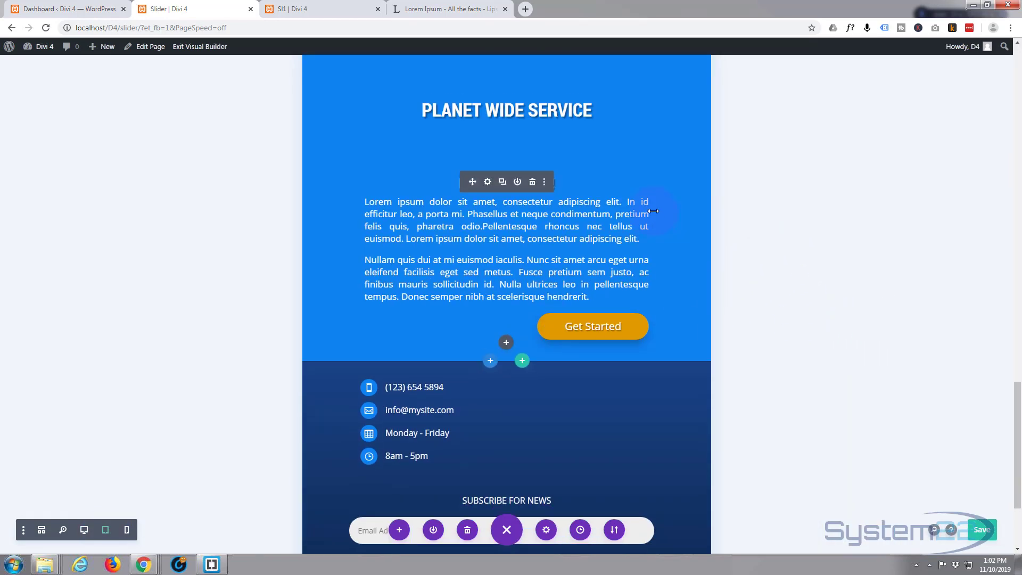
{"action": "scroll", "coordinate": [527, 213], "scroll_direction": "up", "scroll_amount": 1}
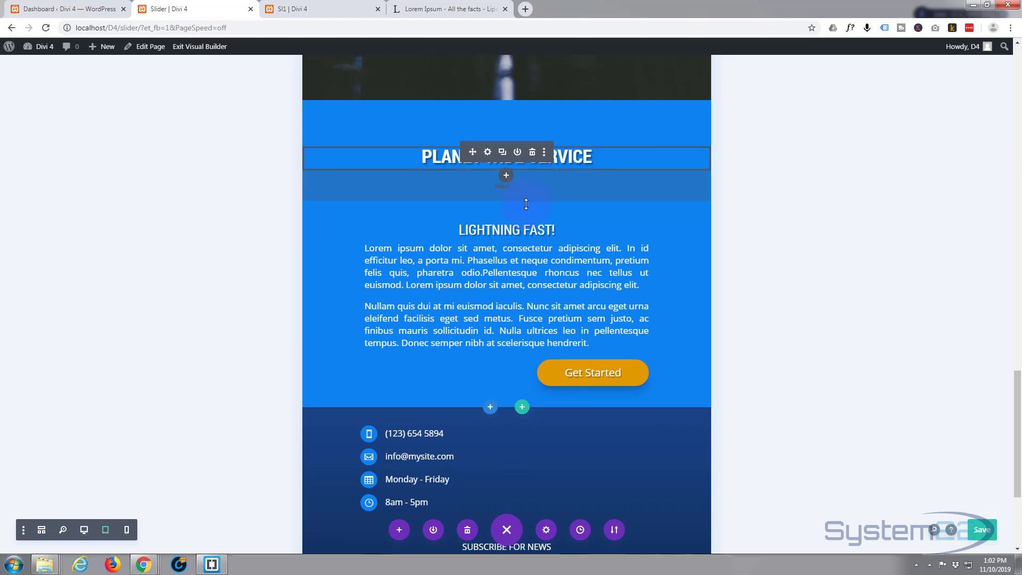
{"action": "left_click", "coordinate": [127, 529]}
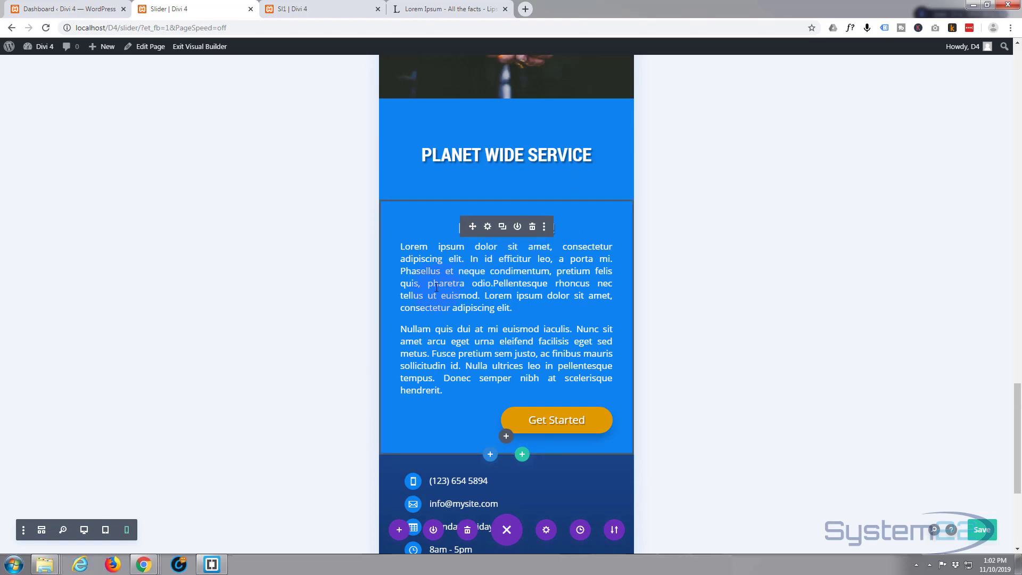
{"action": "left_click", "coordinate": [85, 530]}
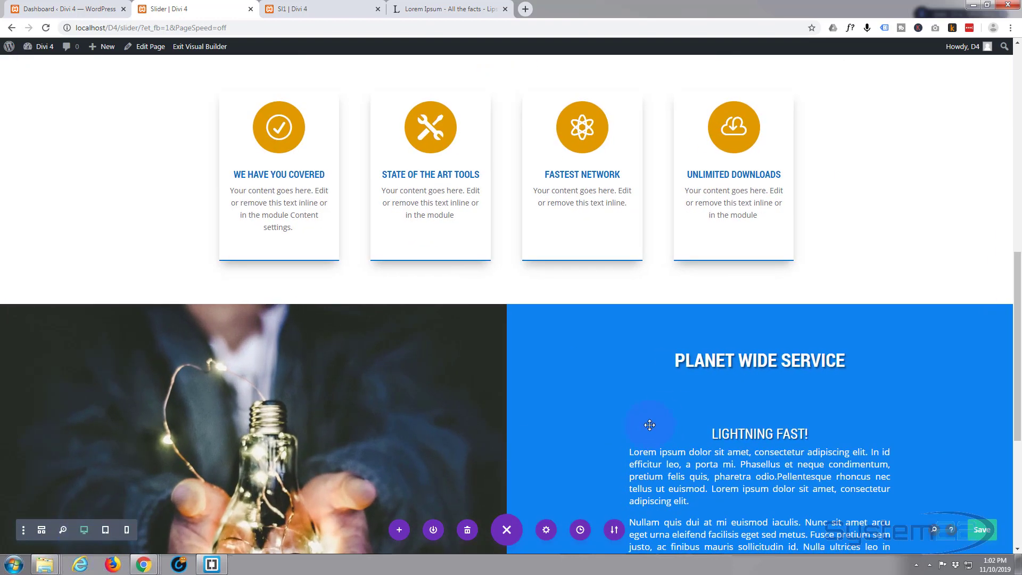
Step: Enable responsive margins for the "Planet Wide Service" heading and set its tablet bottom margin to 0px
{"action": "scroll", "coordinate": [639, 429], "scroll_direction": "down", "scroll_amount": 3}
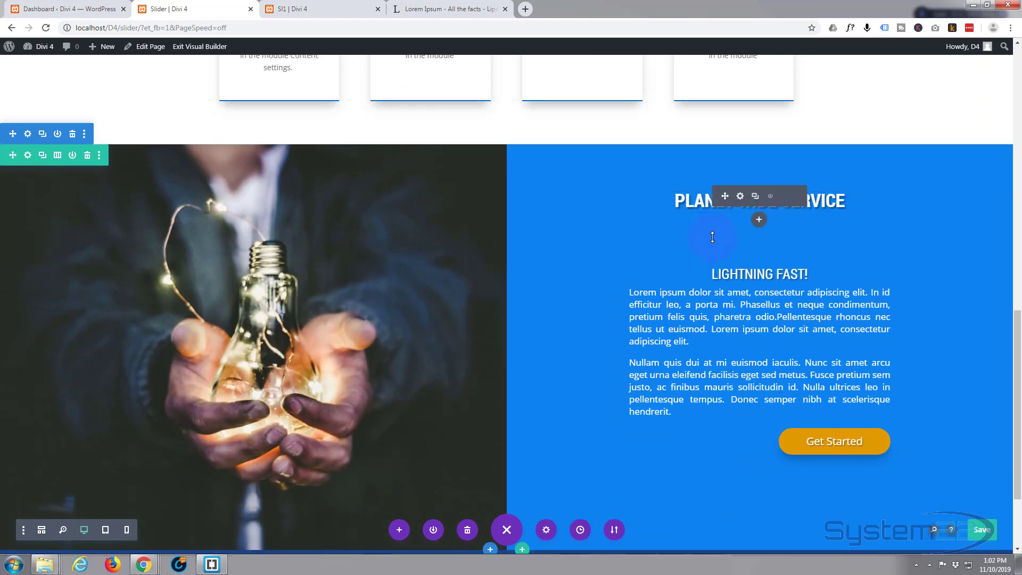
{"action": "left_click", "coordinate": [741, 196]}
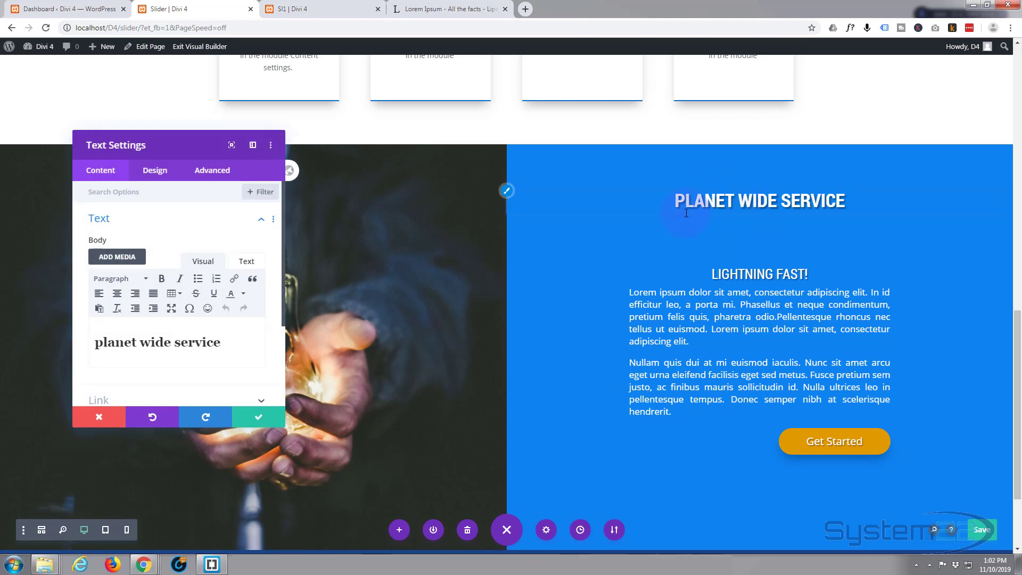
{"action": "left_click", "coordinate": [152, 170]}
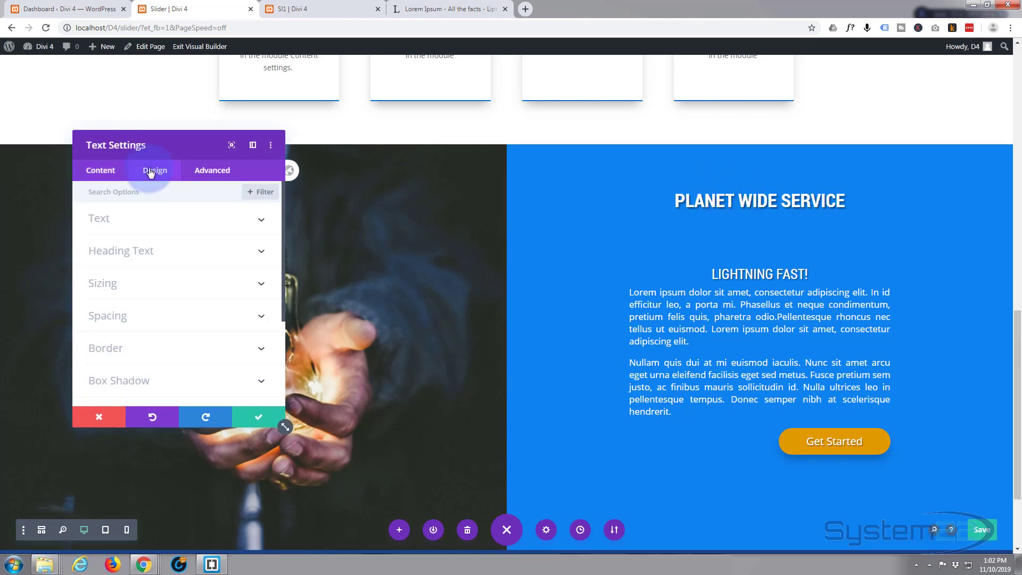
{"action": "left_click", "coordinate": [149, 317]}
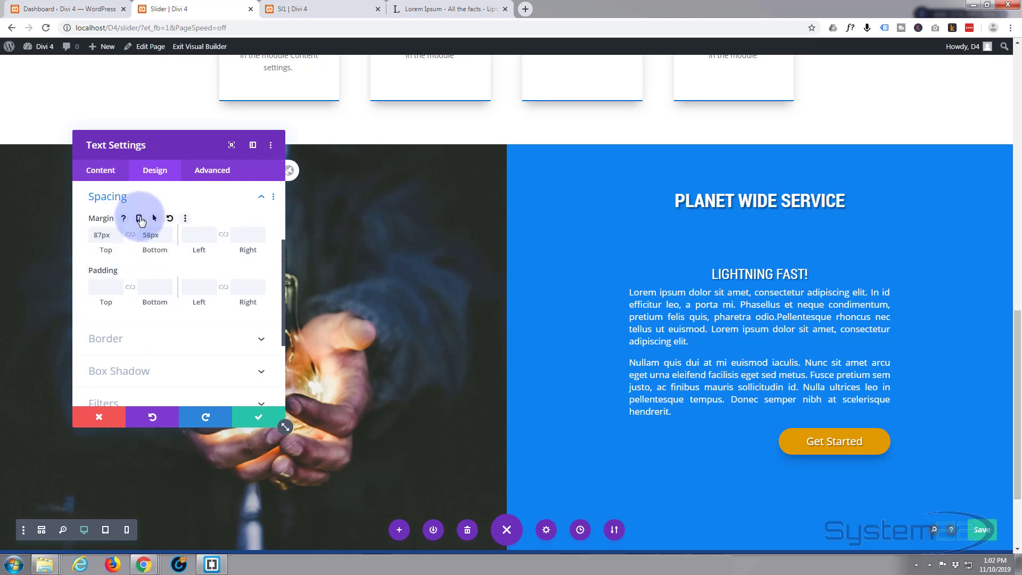
{"action": "left_click", "coordinate": [139, 219]}
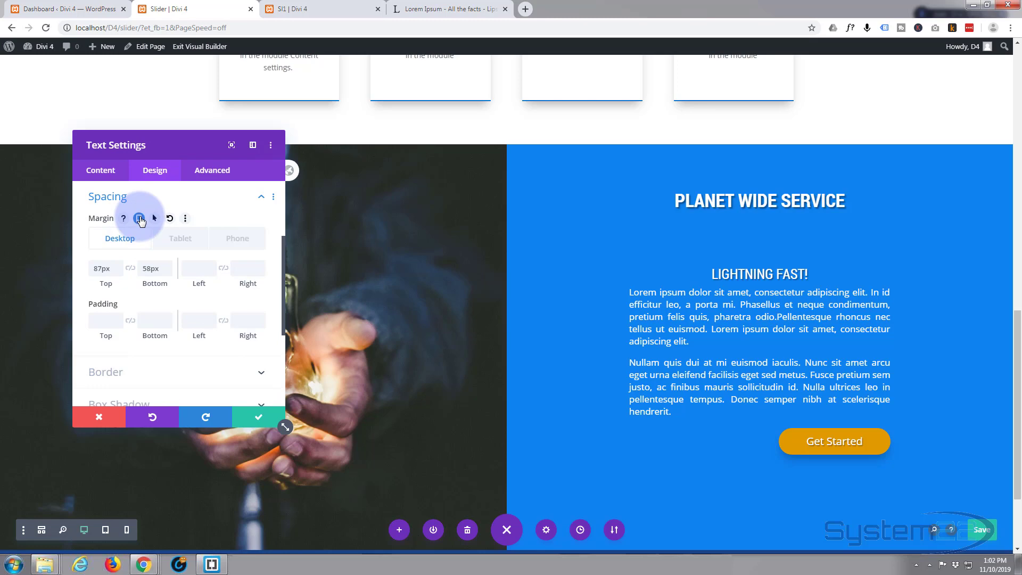
{"action": "left_click", "coordinate": [181, 239]}
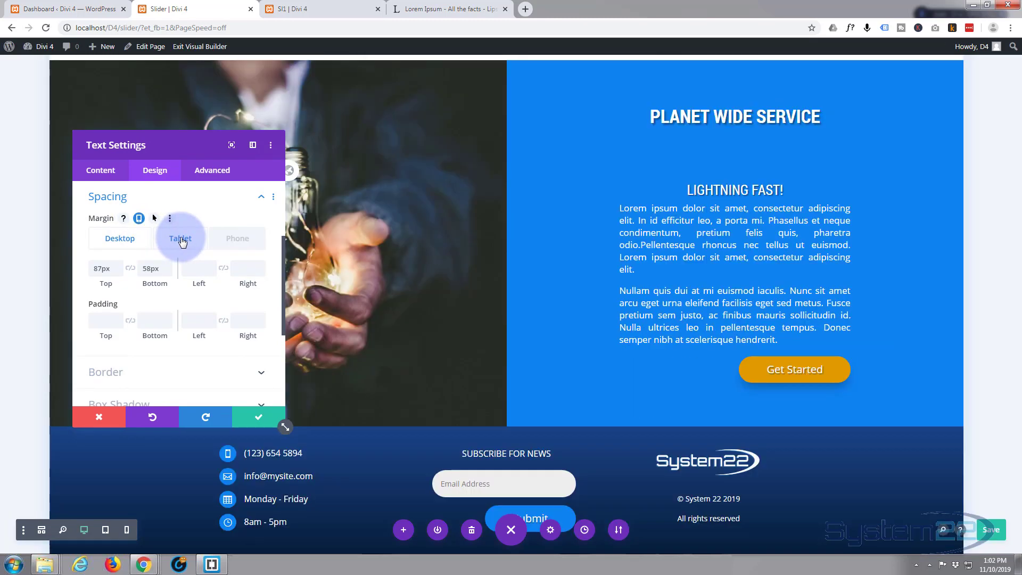
{"action": "scroll", "coordinate": [439, 401], "scroll_direction": "down", "scroll_amount": 3}
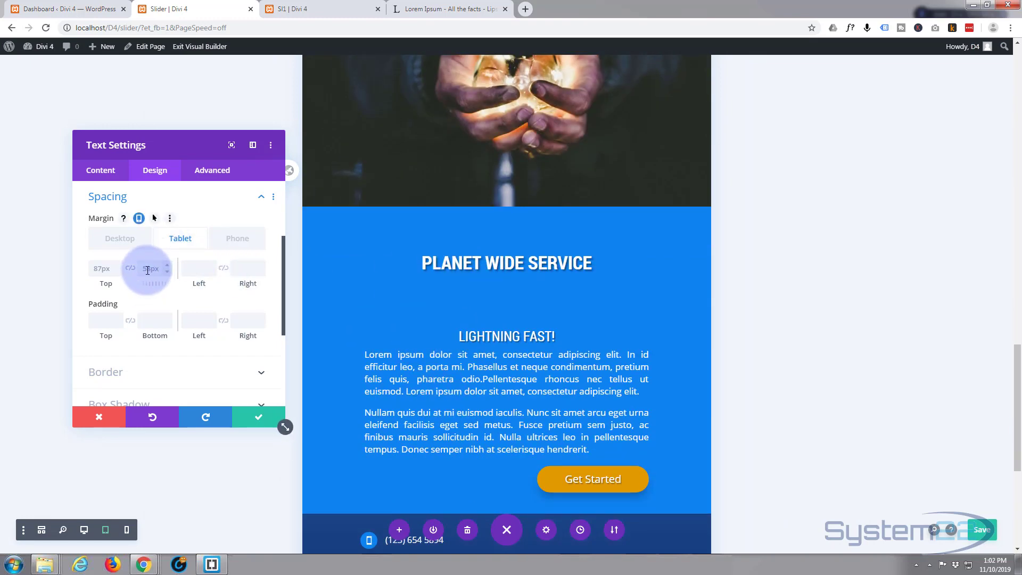
{"action": "left_click", "coordinate": [158, 269]}
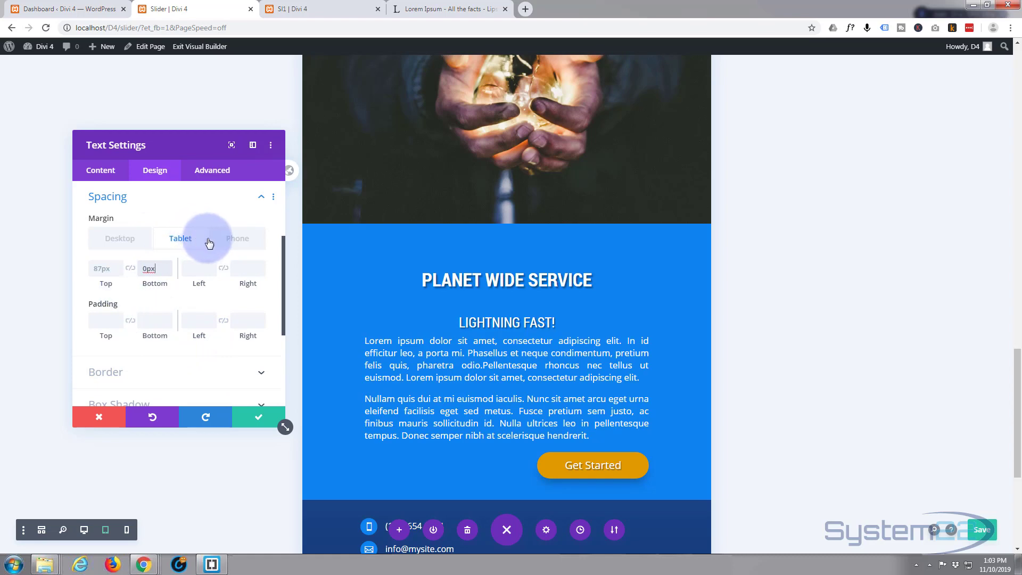
Step: Check the "Planet Wide Service" heading's spacing in phone and tablet views, and return to desktop view
{"action": "left_click", "coordinate": [227, 241]}
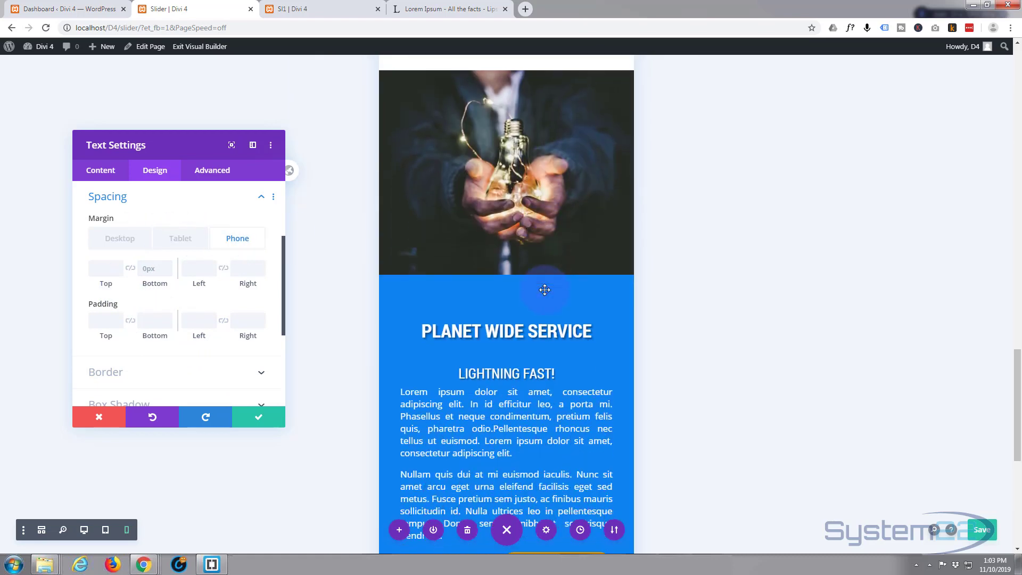
{"action": "scroll", "coordinate": [546, 288], "scroll_direction": "down", "scroll_amount": 1}
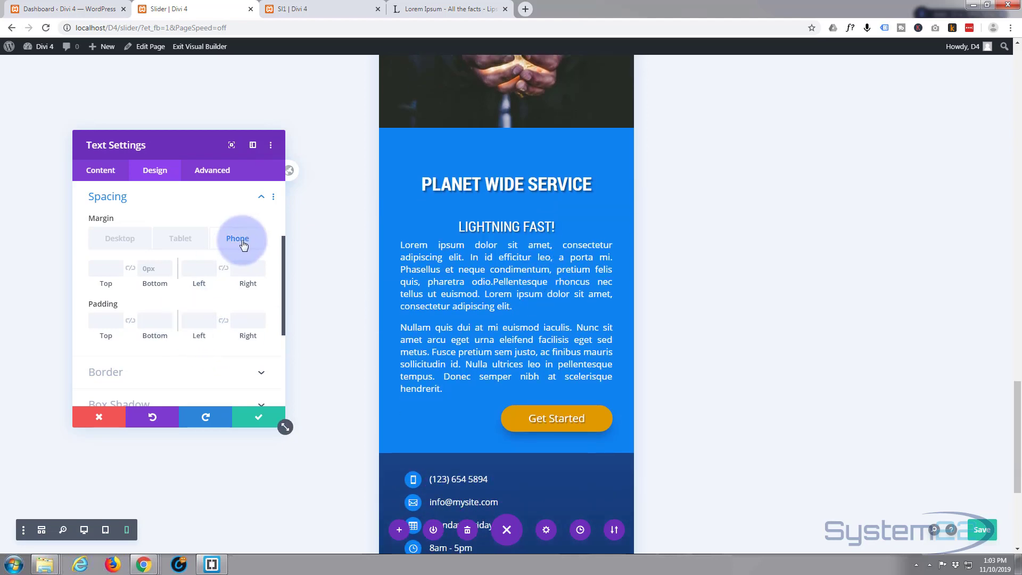
{"action": "left_click", "coordinate": [177, 243]}
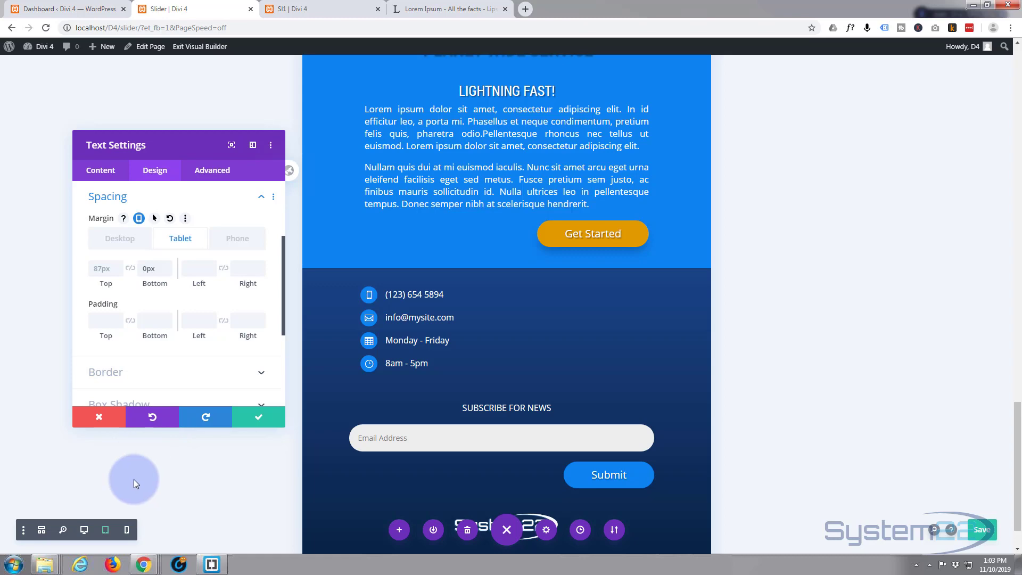
{"action": "left_click", "coordinate": [84, 530]}
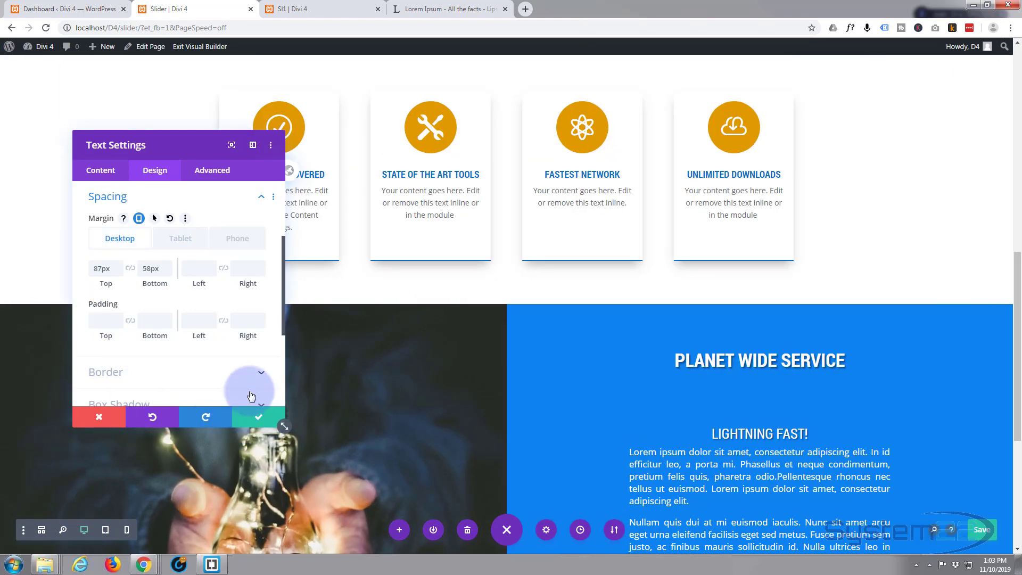
Step: Save the heading's module settings and the page, and exit the visual builder
{"action": "left_click", "coordinate": [260, 420]}
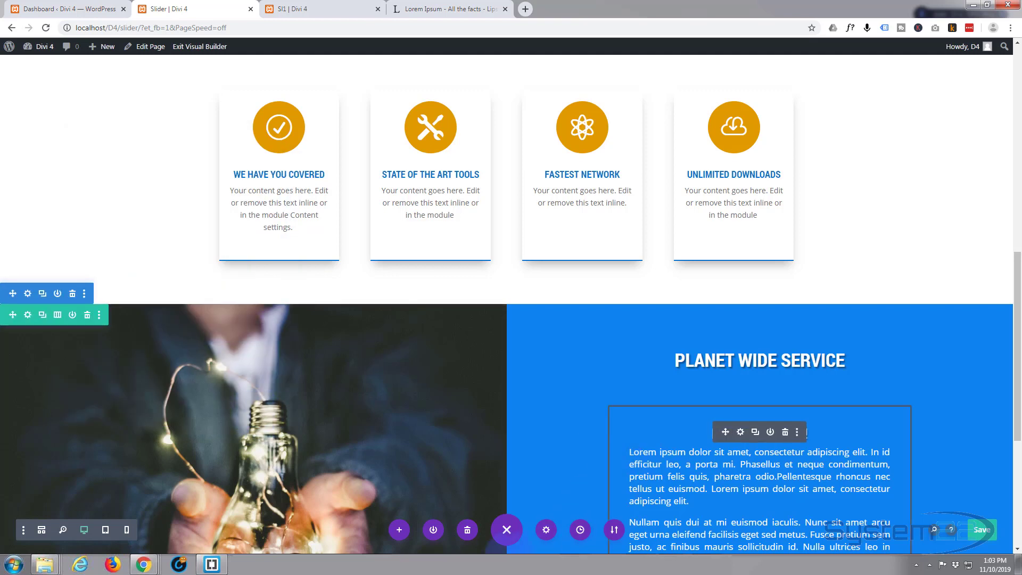
{"action": "left_click", "coordinate": [981, 529]}
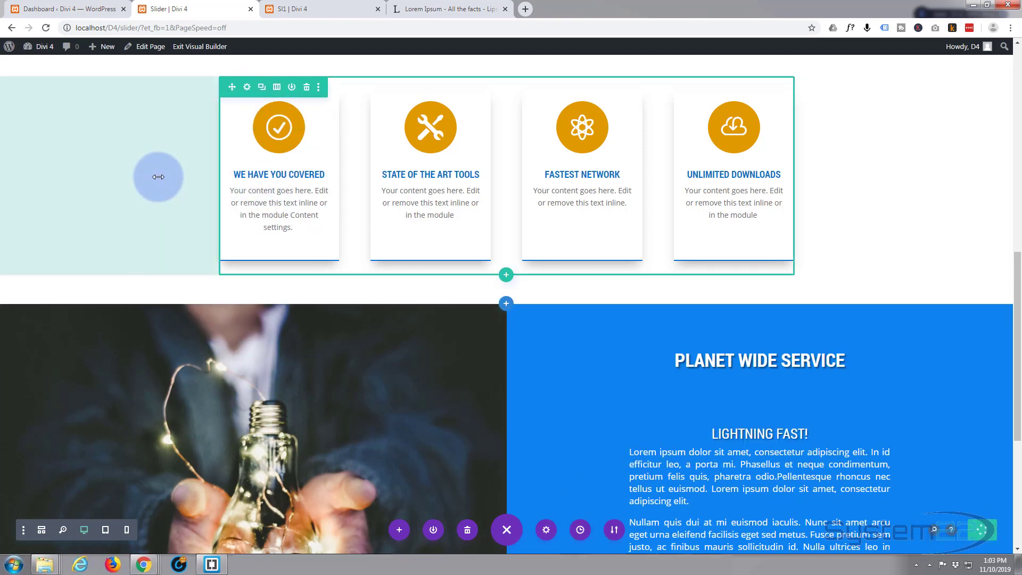
{"action": "left_click", "coordinate": [203, 46]}
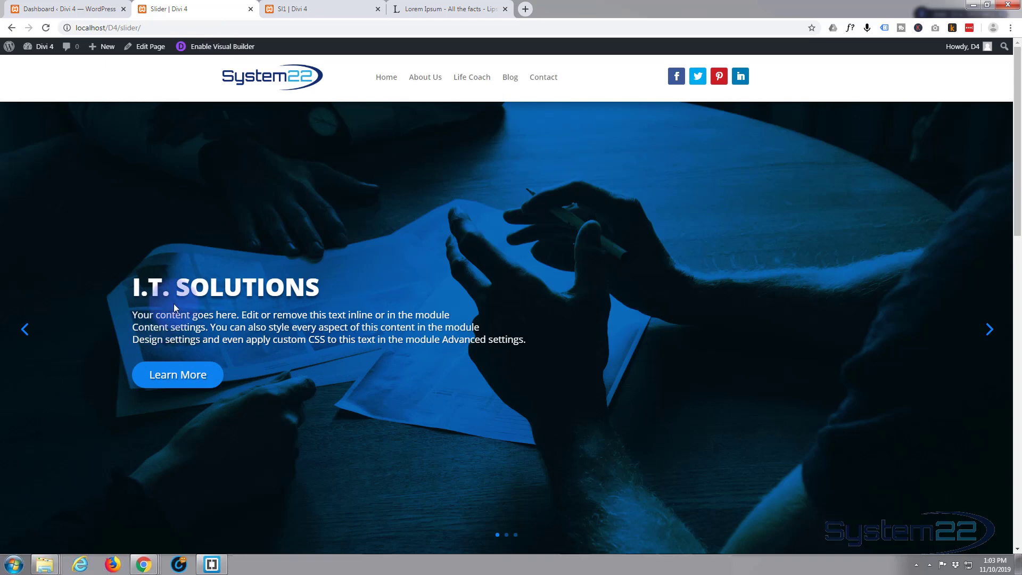
Step: Examine the light bulb image and blue "Planet Wide Service" section on the live page, including how it meets the neighbouring content
{"action": "scroll", "coordinate": [174, 309], "scroll_direction": "down", "scroll_amount": 10}
{"action": "scroll", "coordinate": [176, 309], "scroll_direction": "down", "scroll_amount": 6}
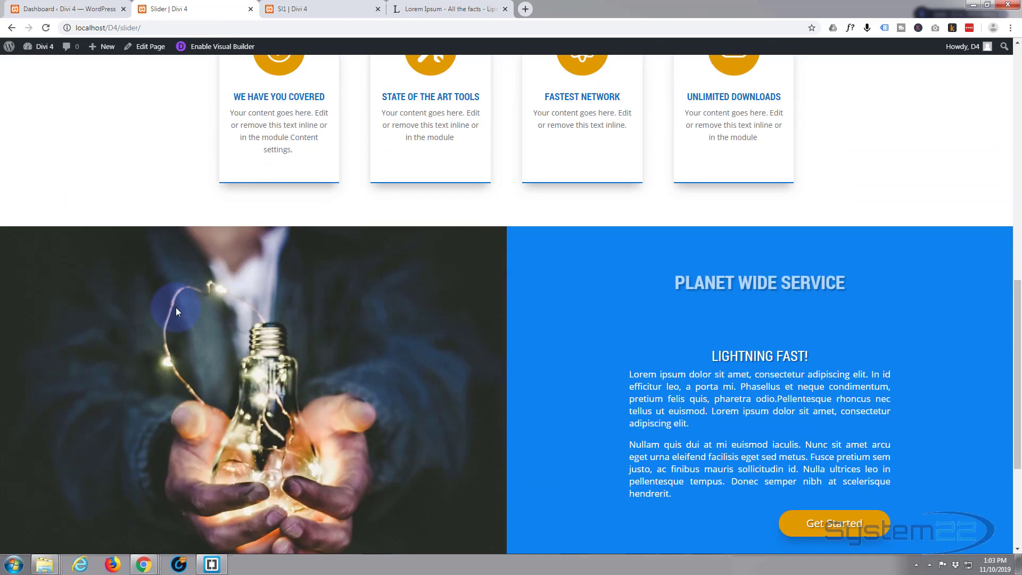
{"action": "scroll", "coordinate": [176, 310], "scroll_direction": "up", "scroll_amount": 1}
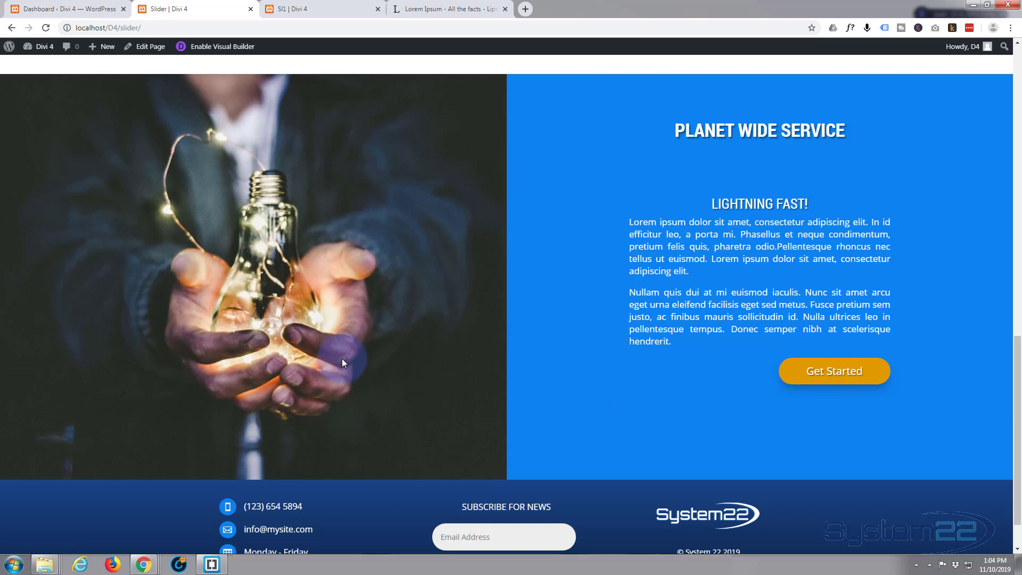
{"action": "scroll", "coordinate": [400, 417], "scroll_direction": "up", "scroll_amount": 3}
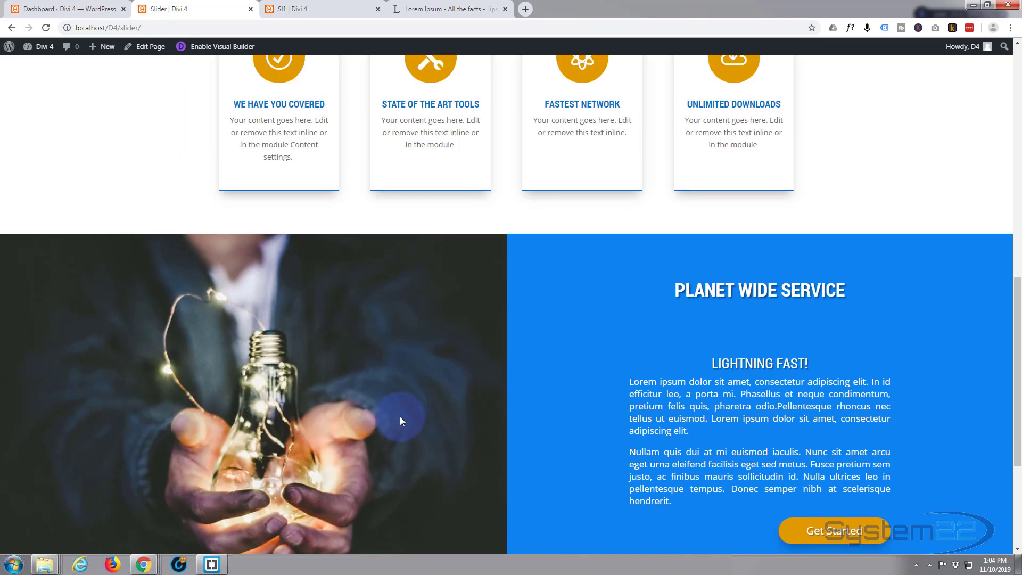
{"action": "scroll", "coordinate": [400, 416], "scroll_direction": "up", "scroll_amount": 2}
{"action": "scroll", "coordinate": [400, 416], "scroll_direction": "down", "scroll_amount": 2}
{"action": "scroll", "coordinate": [401, 420], "scroll_direction": "down", "scroll_amount": 1}
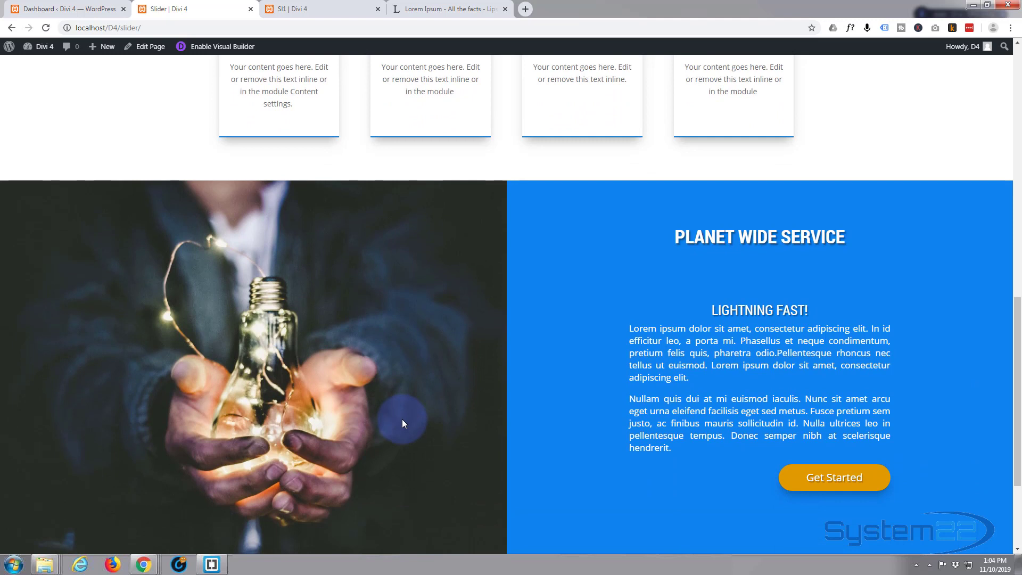